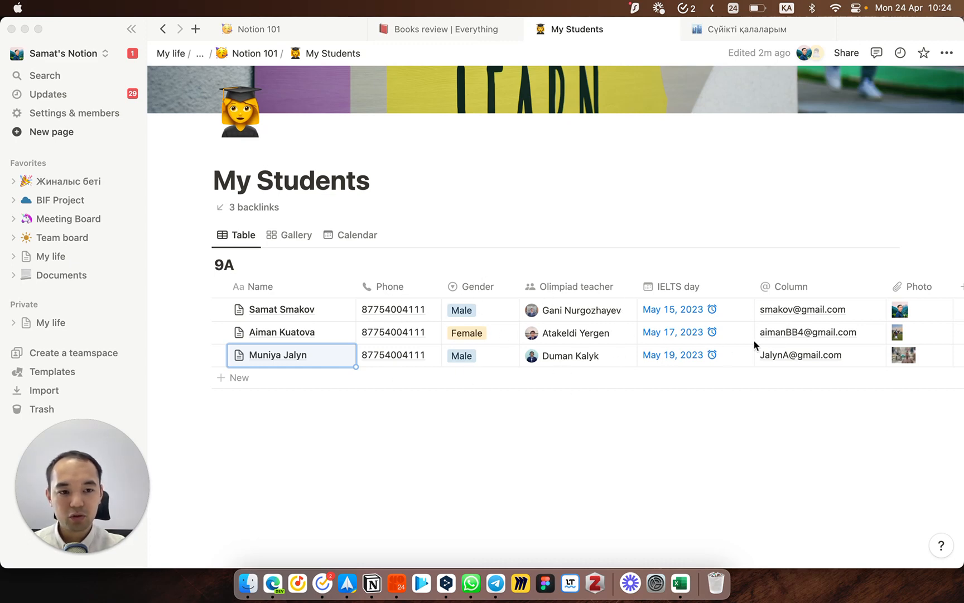
# Step: Bring the Excel student table forward, widen its window and review the entries
pyautogui.hscroll(3, 797, 335)
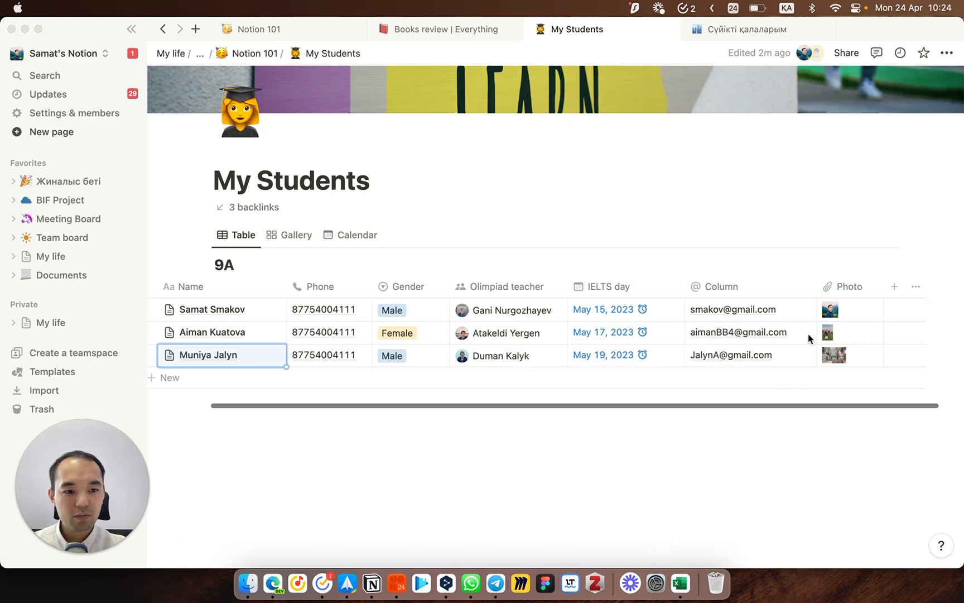
pyautogui.hscroll(-2, 758, 350)
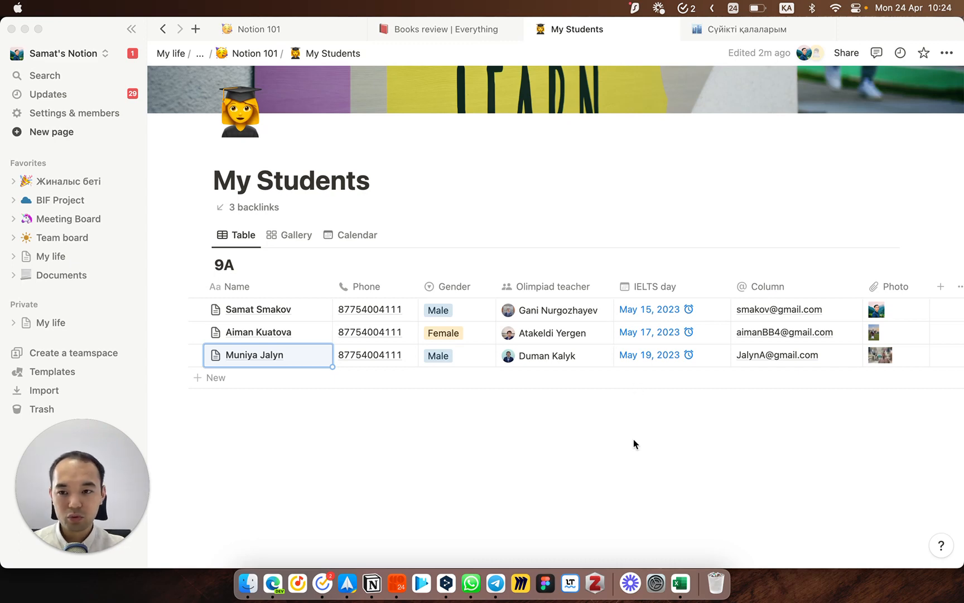
pyautogui.click(680, 583)
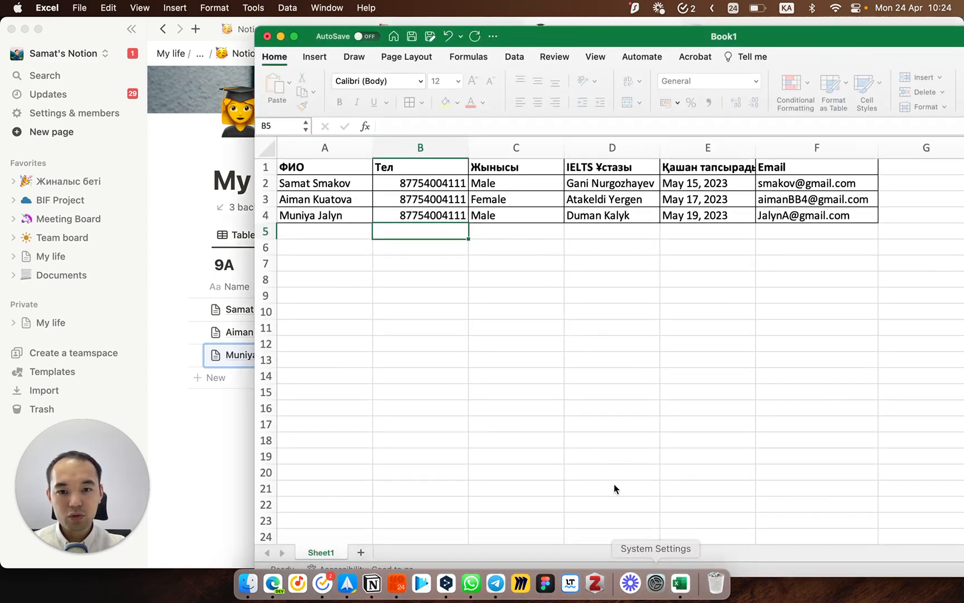
pyautogui.click(556, 311)
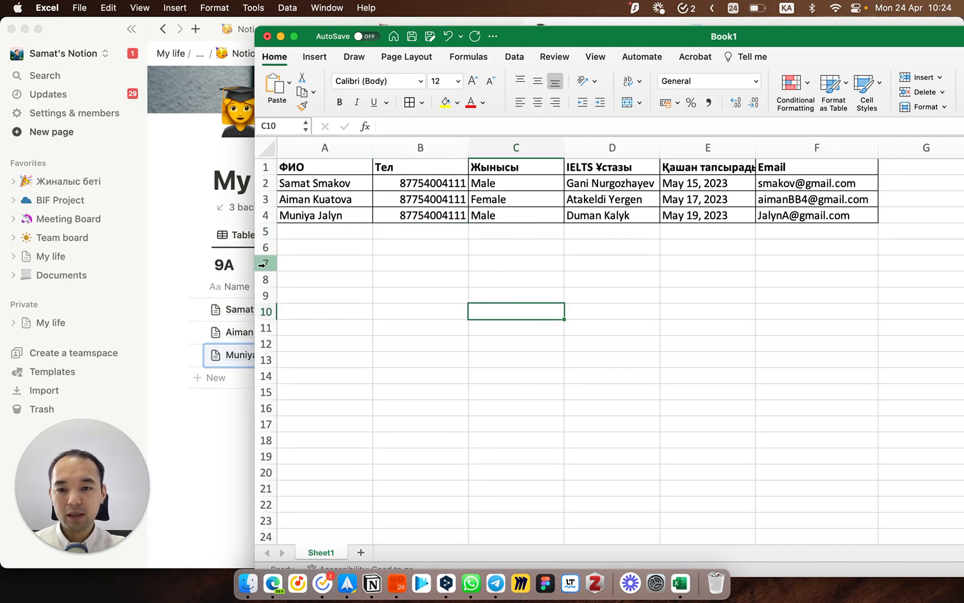
pyautogui.moveTo(255, 262); pyautogui.dragTo(227, 260)
pyautogui.click(322, 183)
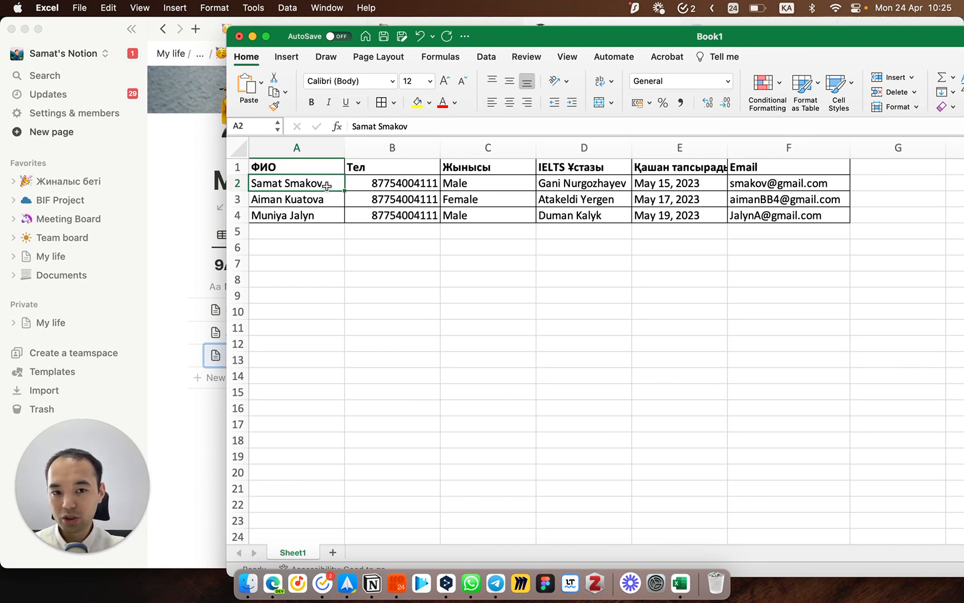
pyautogui.click(583, 212)
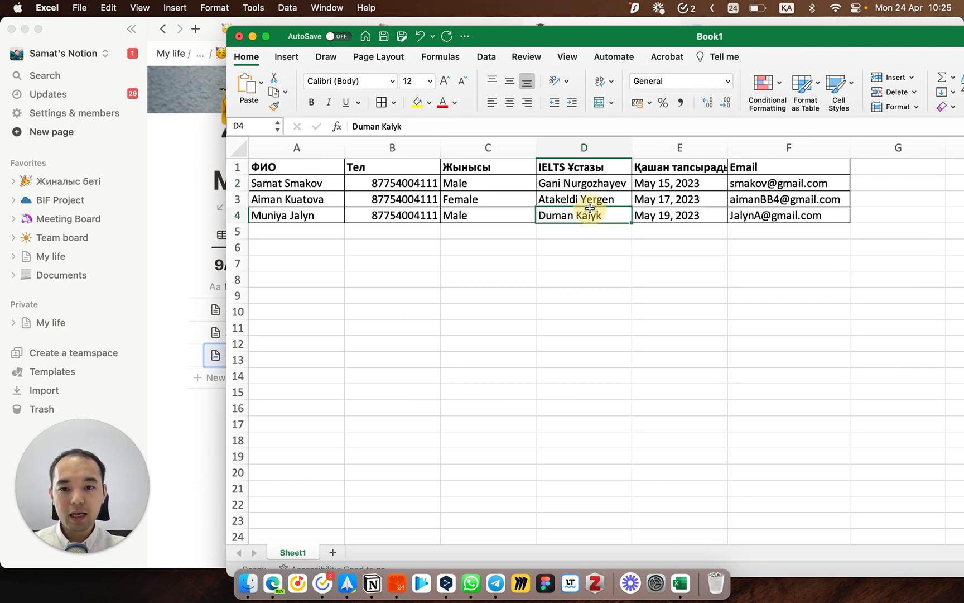
pyautogui.hscroll(2, 579, 203)
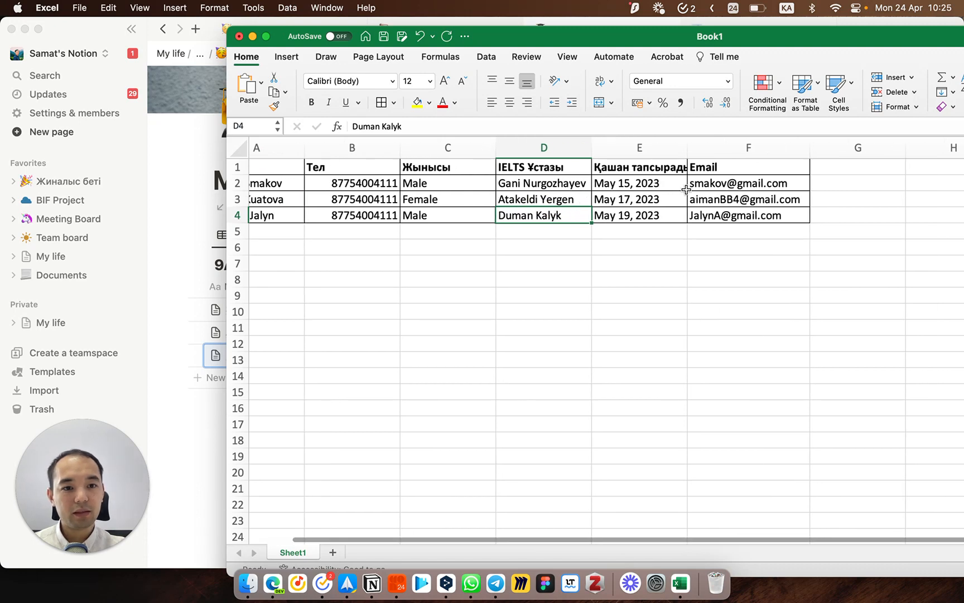
# Step: Add the header 'ата аты' in cell G1
pyautogui.click(824, 172)
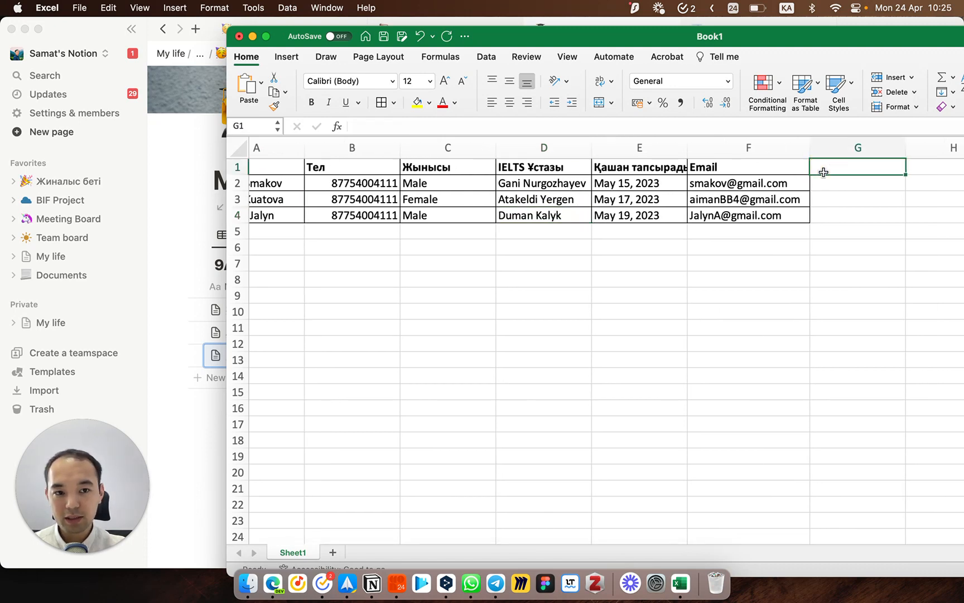
pyautogui.write('фсд')
pyautogui.press('BackSpace')
pyautogui.press('BackSpace')
pyautogui.press('BackSpace')
pyautogui.write('ата')
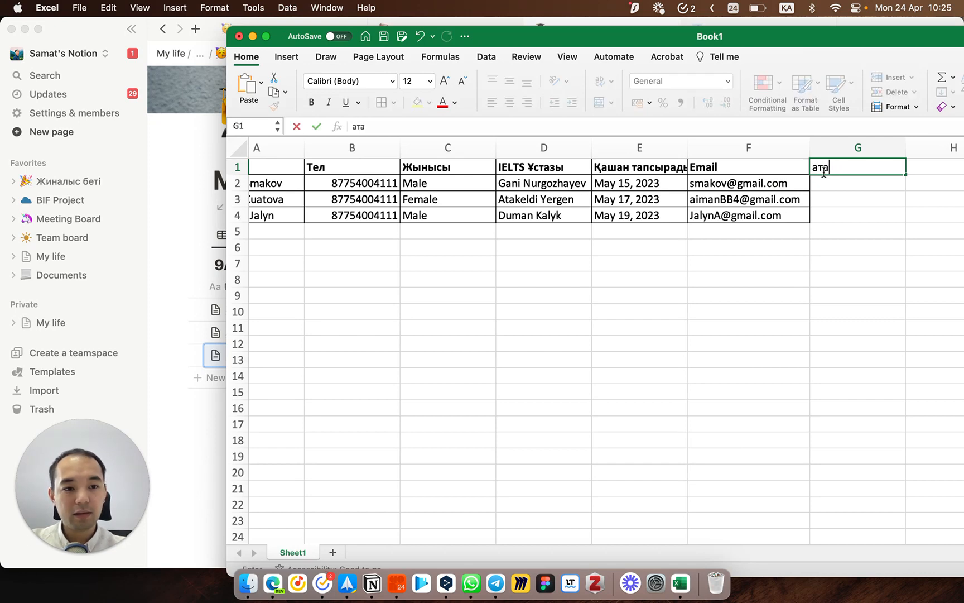
pyautogui.write(' аты')
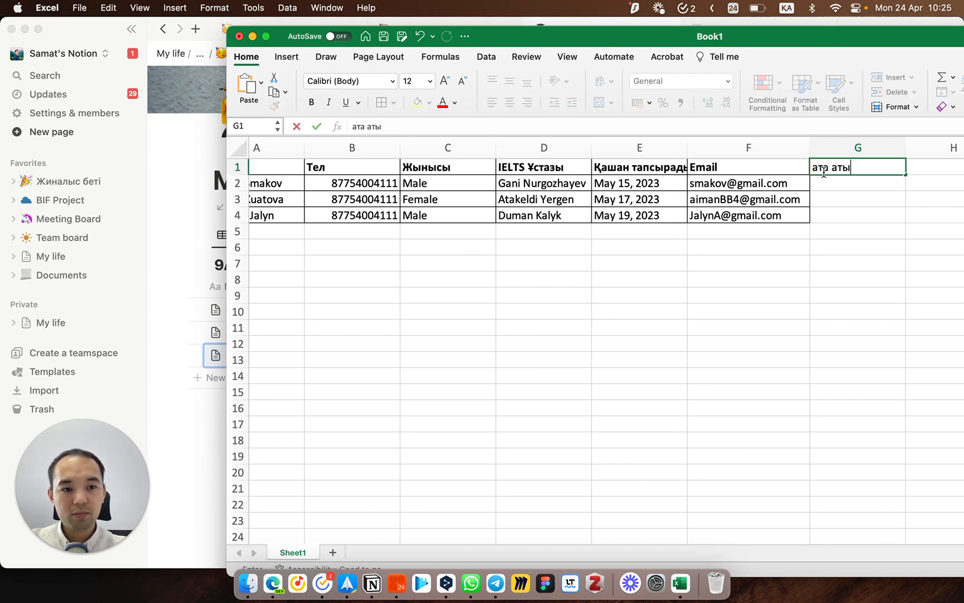
pyautogui.press('Right')
pyautogui.press('Left')
pyautogui.press('Down')
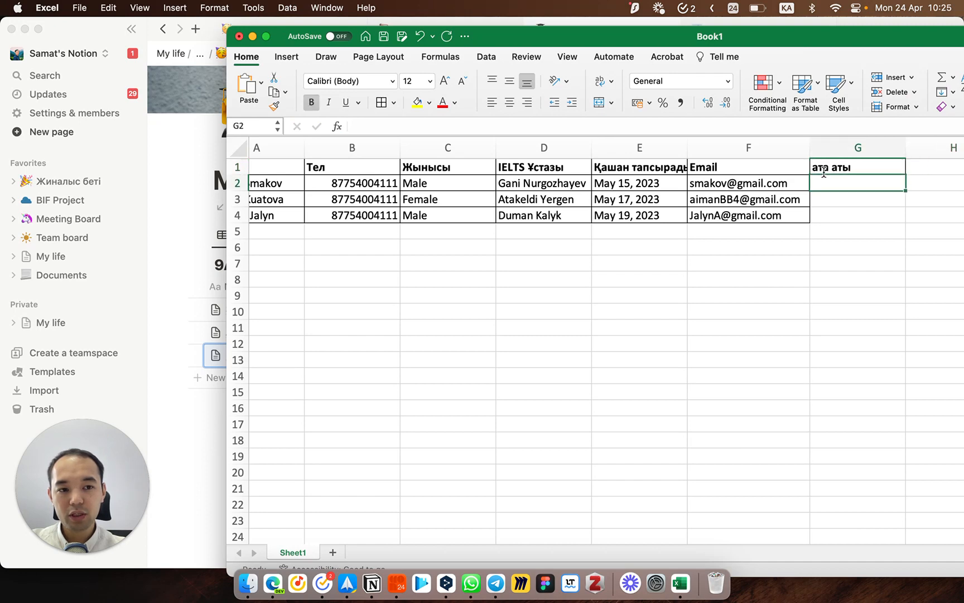
# Step: Enter the parent names Асем in G2 and Назуул in G3
pyautogui.write('м')
pyautogui.press('BackSpace')
pyautogui.write('А')
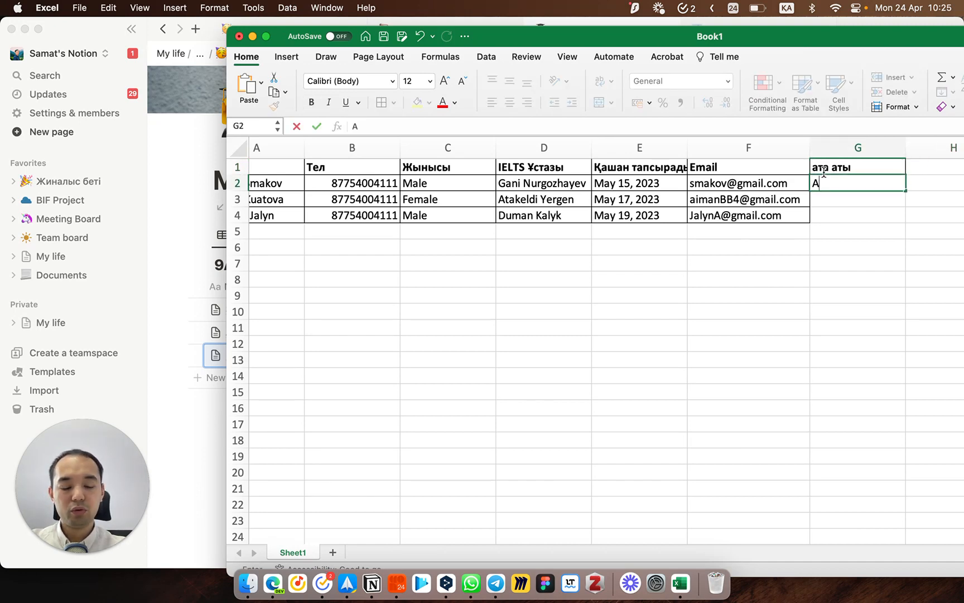
pyautogui.write('сем')
pyautogui.press('Return')
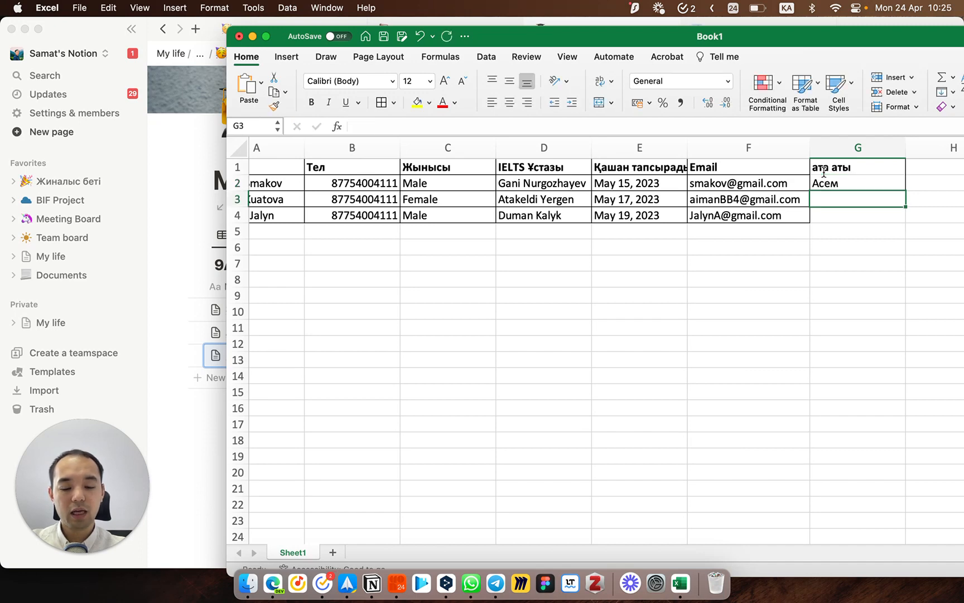
pyautogui.write('Назу')
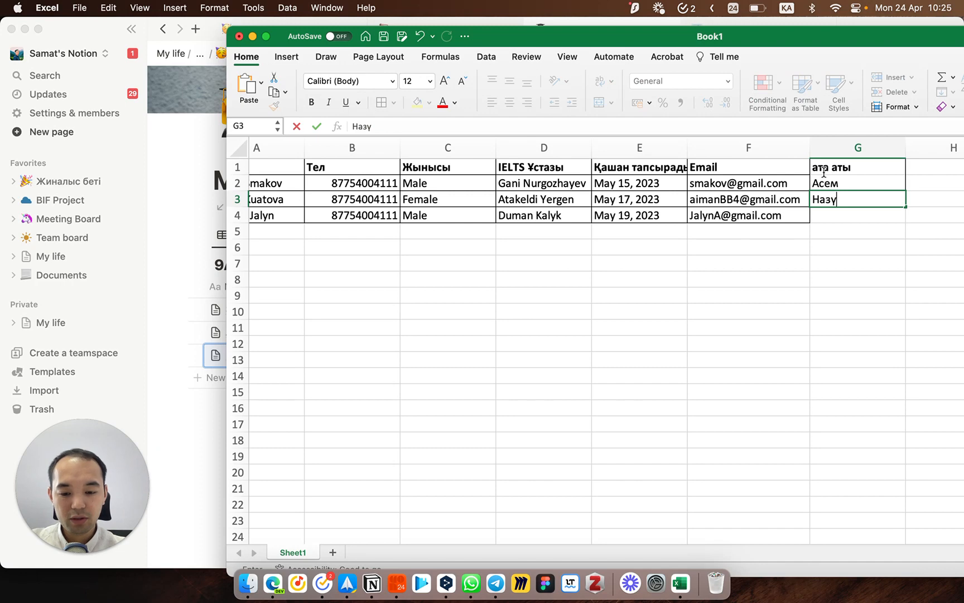
pyautogui.write('ул')
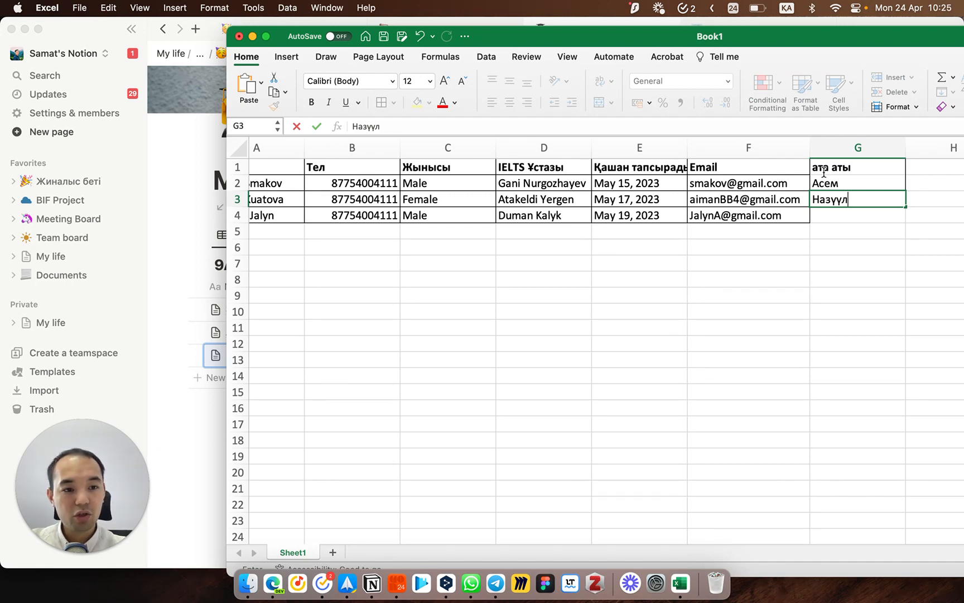
pyautogui.press('BackSpace')
pyautogui.press('BackSpace')
pyautogui.write('л')
pyautogui.press('Return')
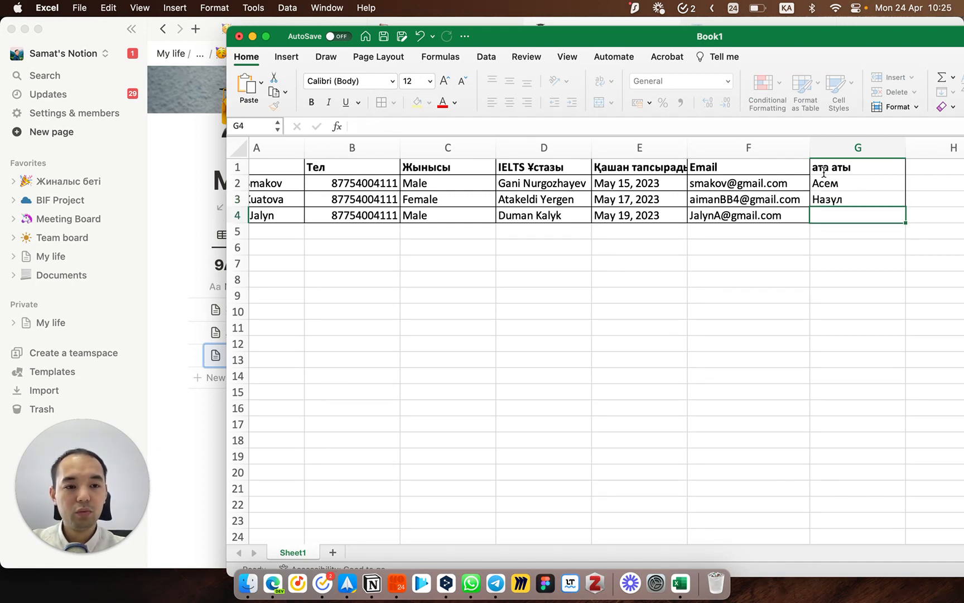
# Step: Select the first student's row A2:G2 and switch back to Notion
pyautogui.hscroll(-3, 824, 172)
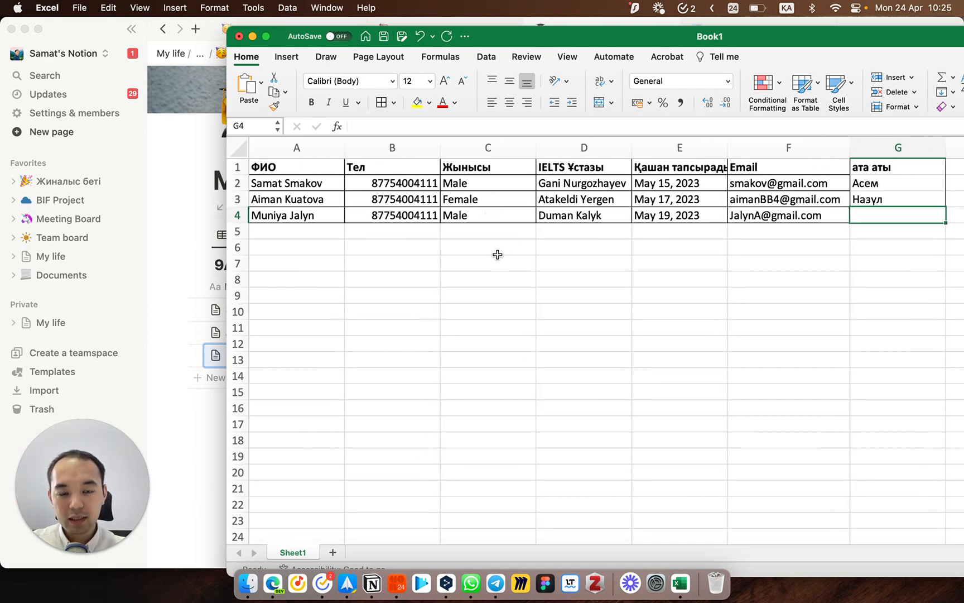
pyautogui.moveTo(331, 184); pyautogui.dragTo(870, 180)
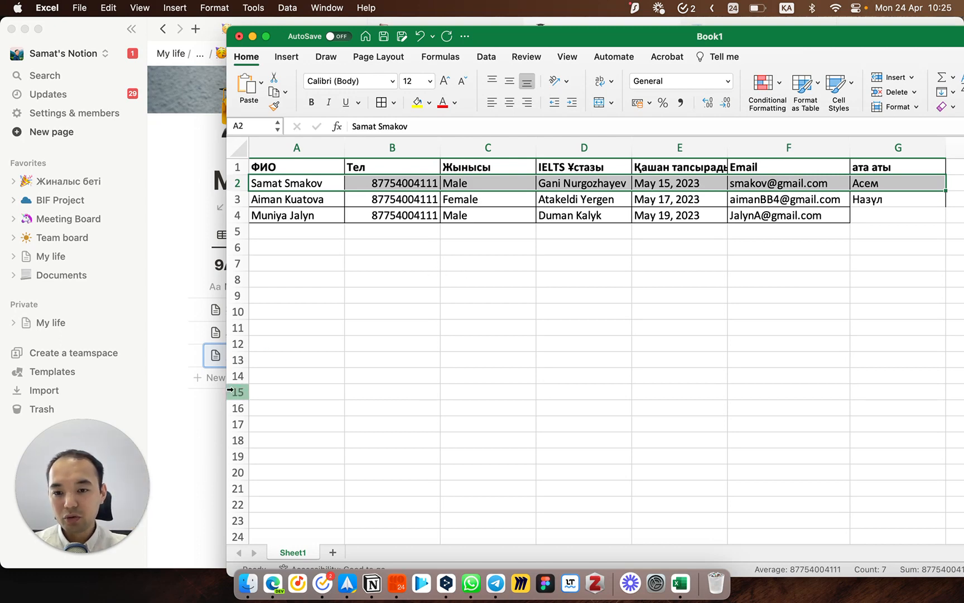
pyautogui.click(206, 413)
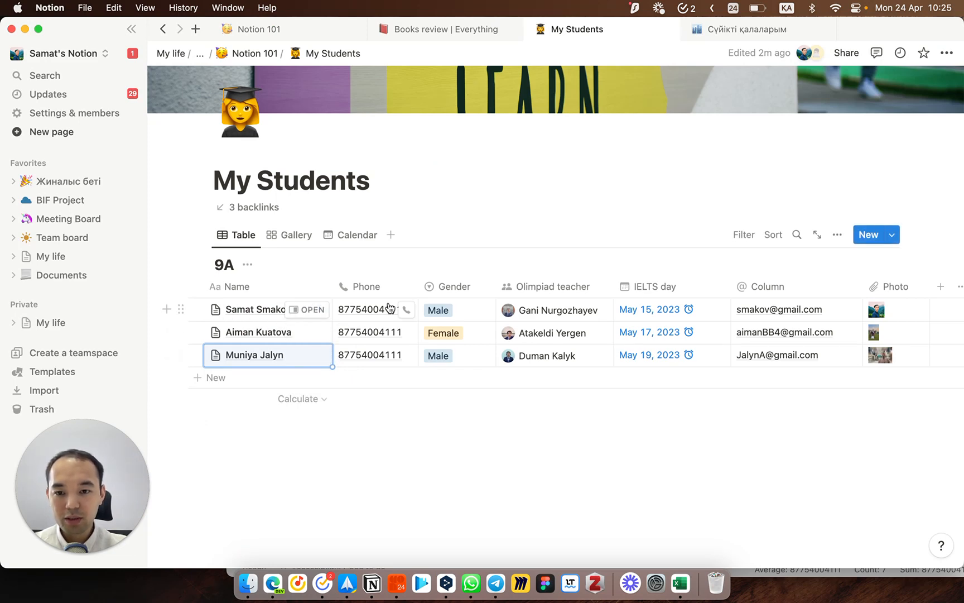
# Step: Open the first student's page in side peek and add an empty block below Hobby
pyautogui.click(317, 316)
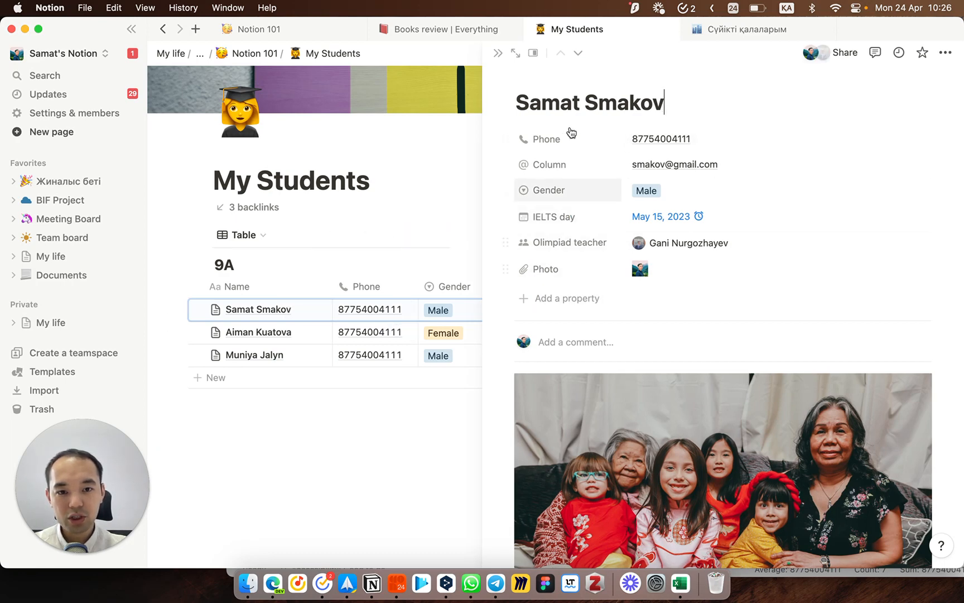
pyautogui.scroll(-5, 641, 339)
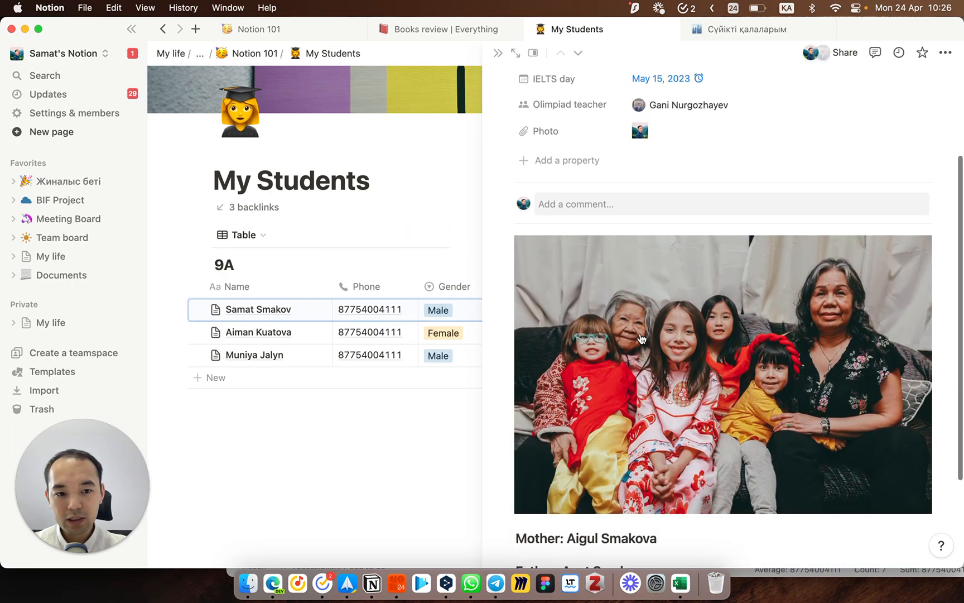
pyautogui.scroll(-4, 661, 329)
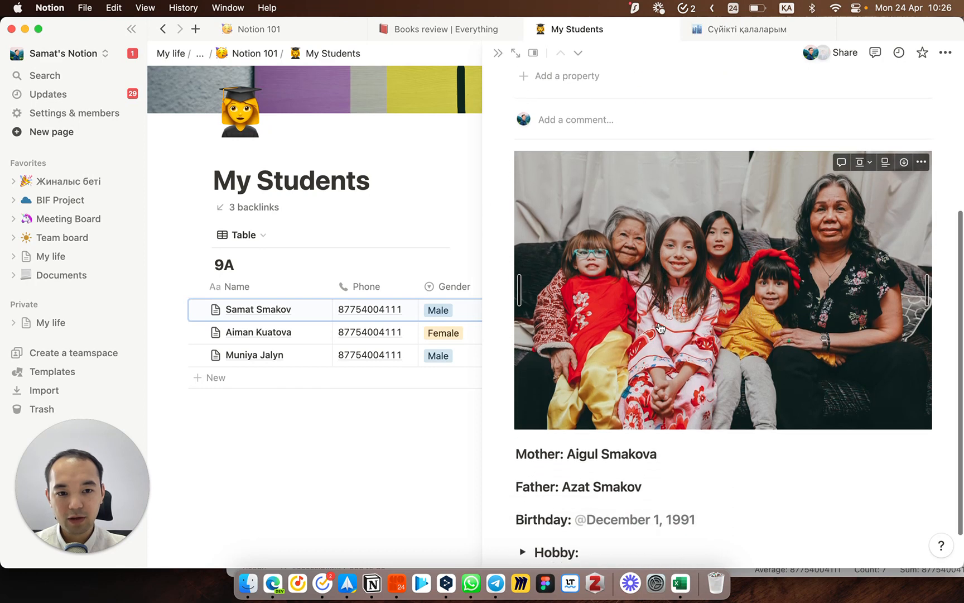
pyautogui.scroll(-1, 693, 282)
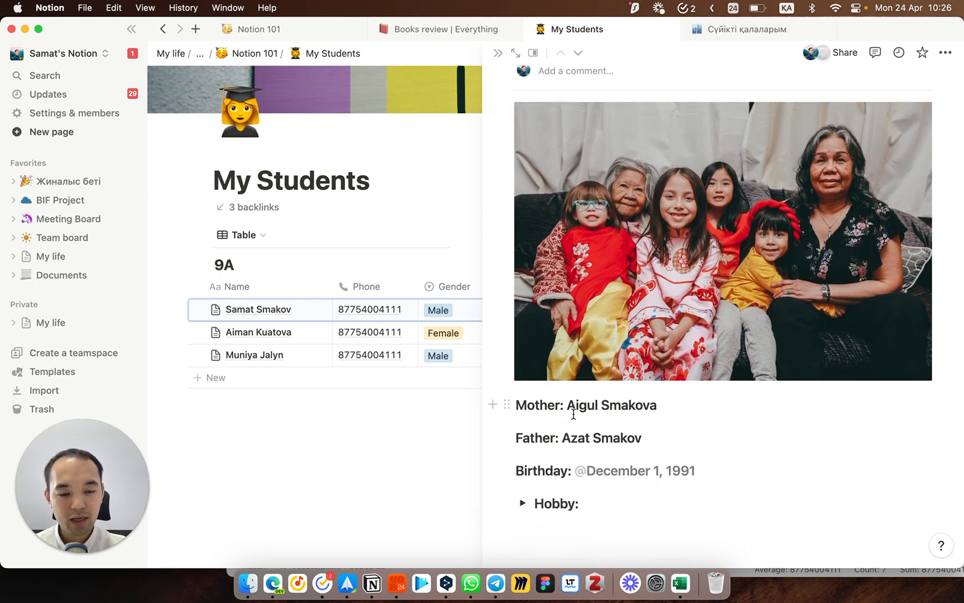
pyautogui.click(542, 539)
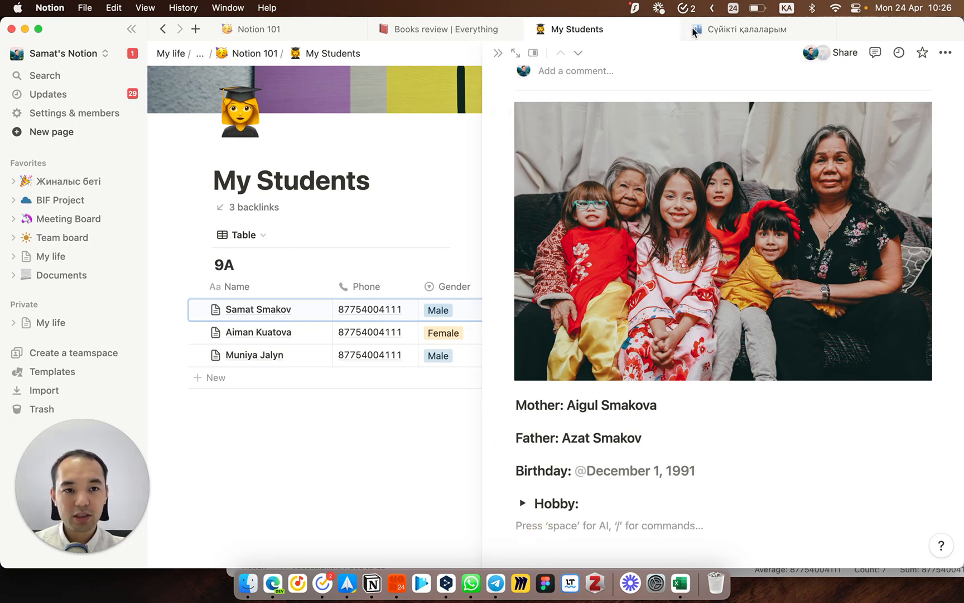
# Step: Copy the Қысқаша ақпарат and Алматының орналасуы blocks from Алматы and paste them below Hobby
pyautogui.click(724, 34)
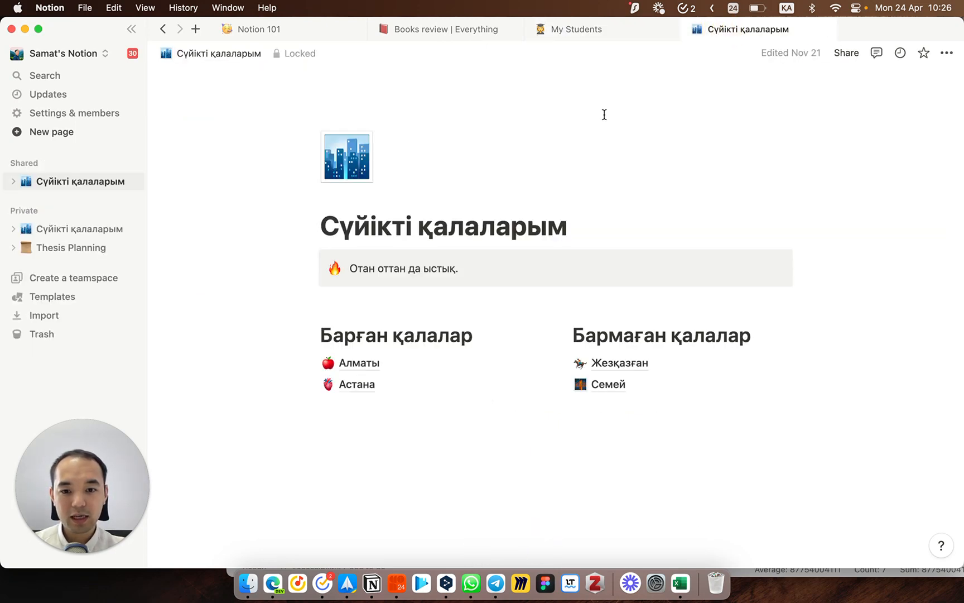
pyautogui.click(375, 366)
pyautogui.scroll(-15, 384, 303)
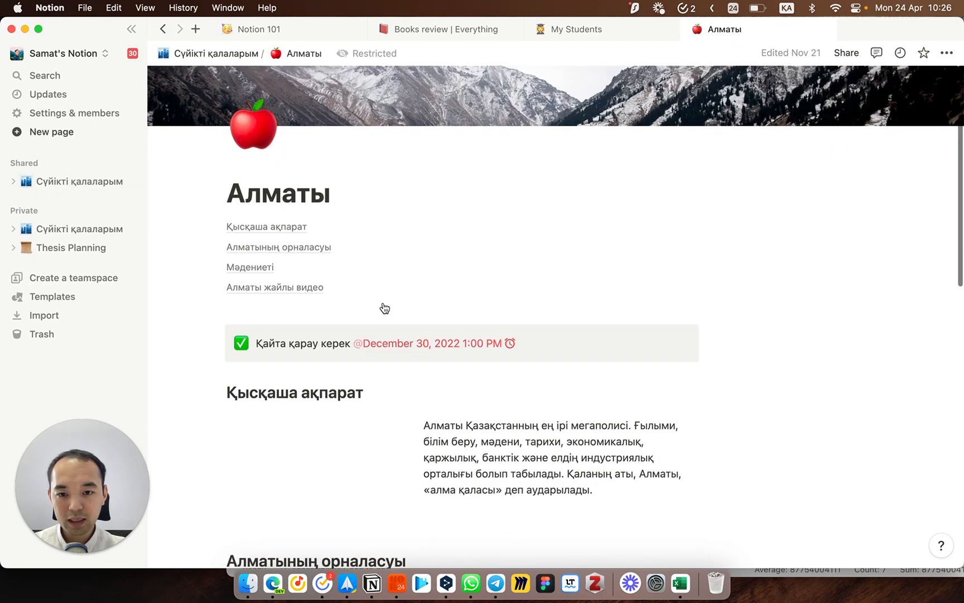
pyautogui.scroll(10, 383, 302)
pyautogui.moveTo(190, 110); pyautogui.dragTo(570, 392)
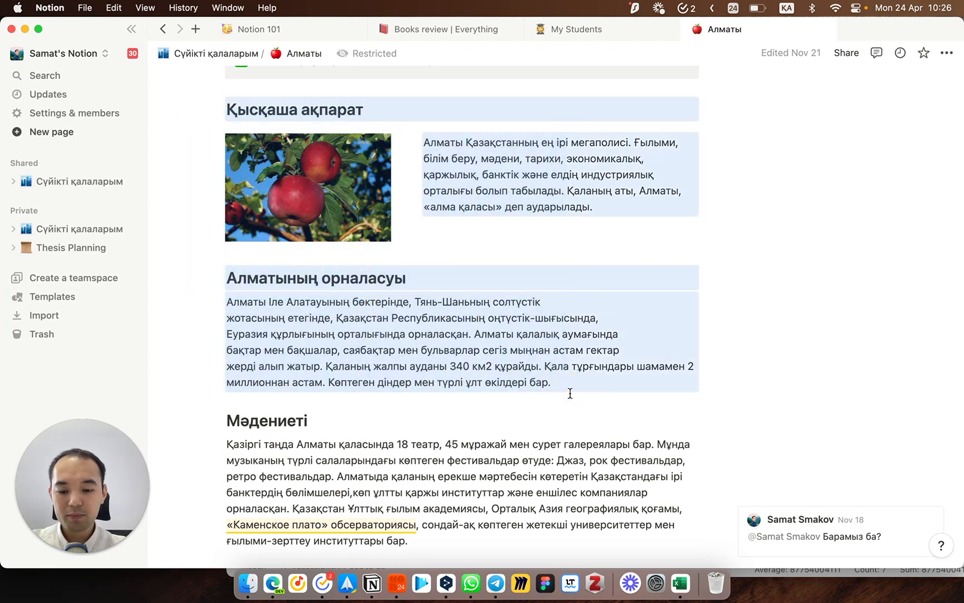
pyautogui.click(593, 38)
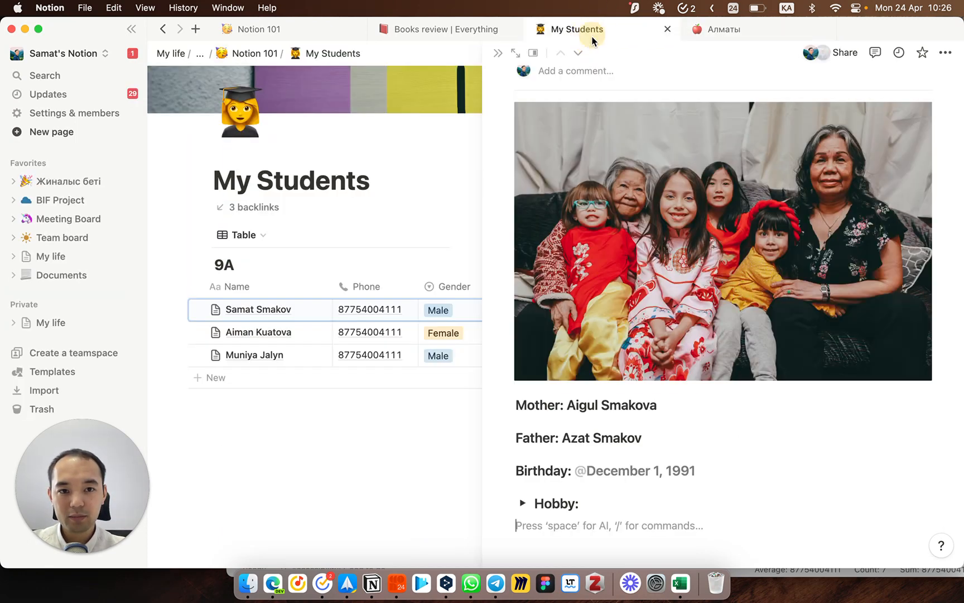
pyautogui.scroll(-1, 601, 432)
pyautogui.press('super+v')
pyautogui.scroll(-5, 602, 447)
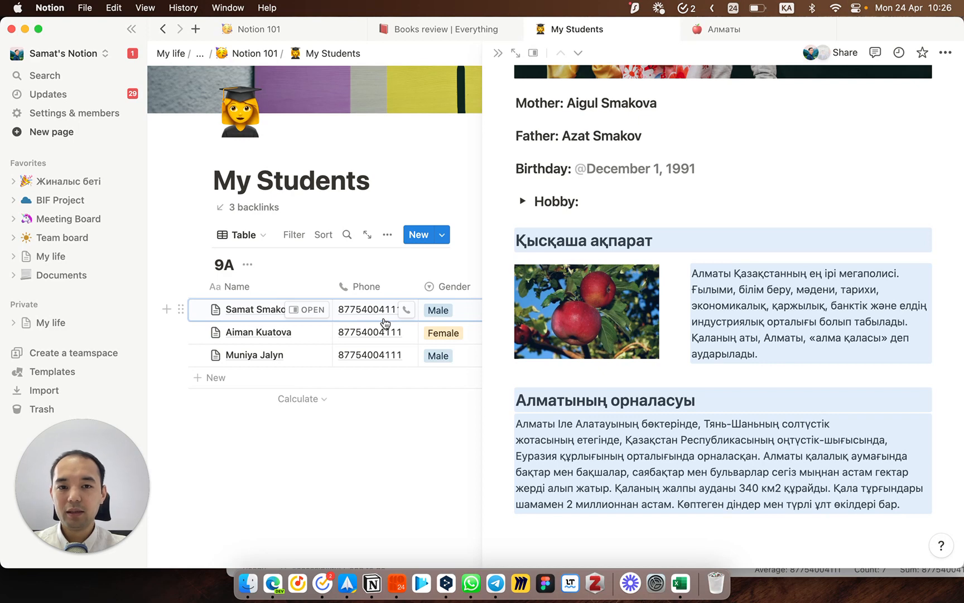
# Step: Close the student's side peek and start an empty block below the 9A table
pyautogui.click(498, 54)
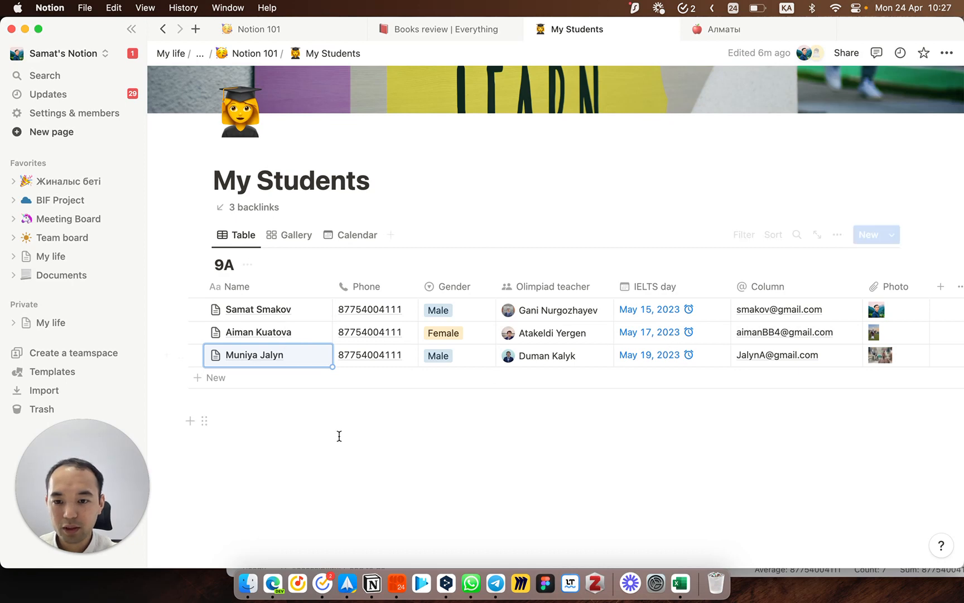
pyautogui.click(282, 423)
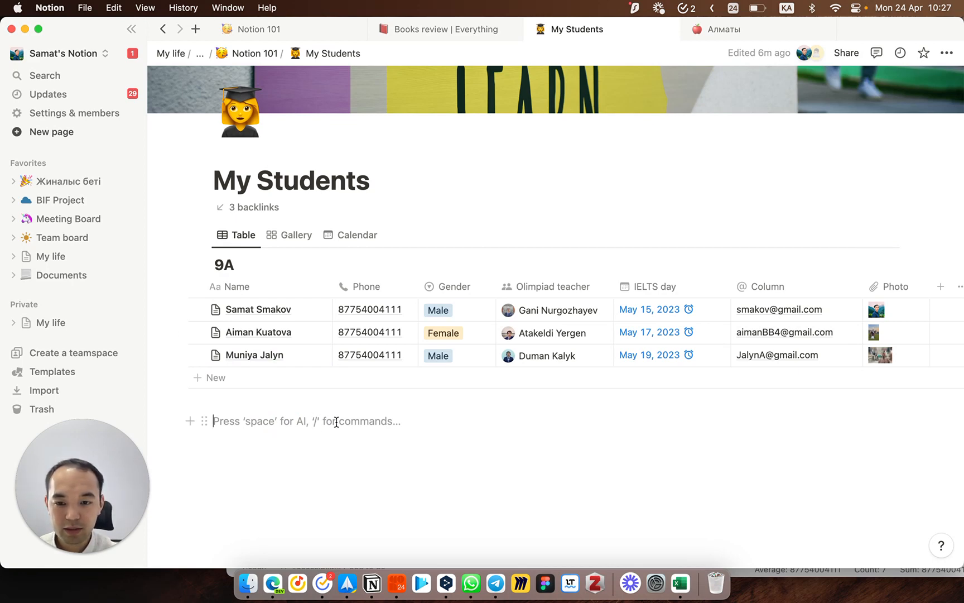
# Step: Insert a Table view block backed by a new database below the 9A table
pyautogui.write('/')
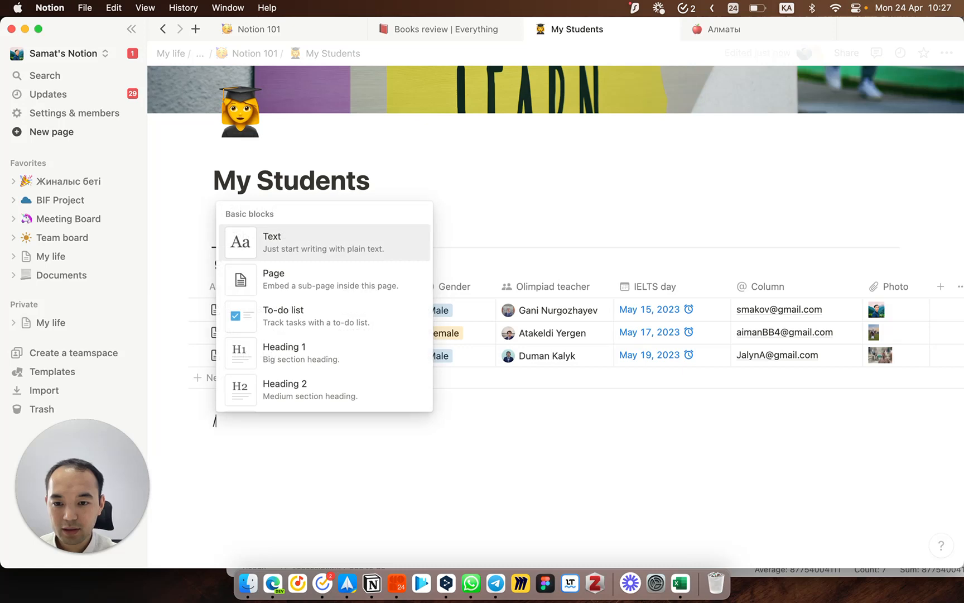
pyautogui.scroll(-10, 323, 344)
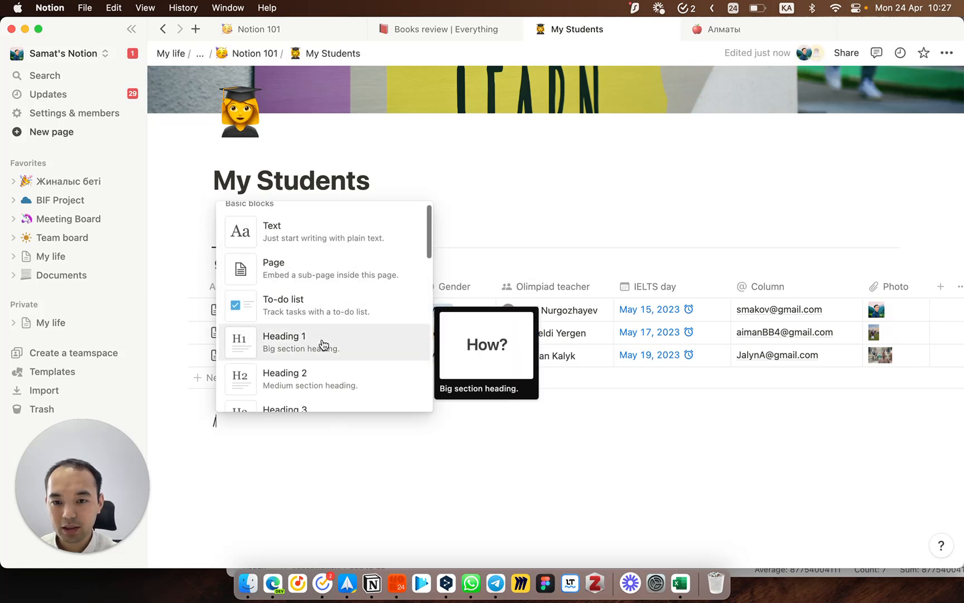
pyautogui.scroll(-8, 323, 344)
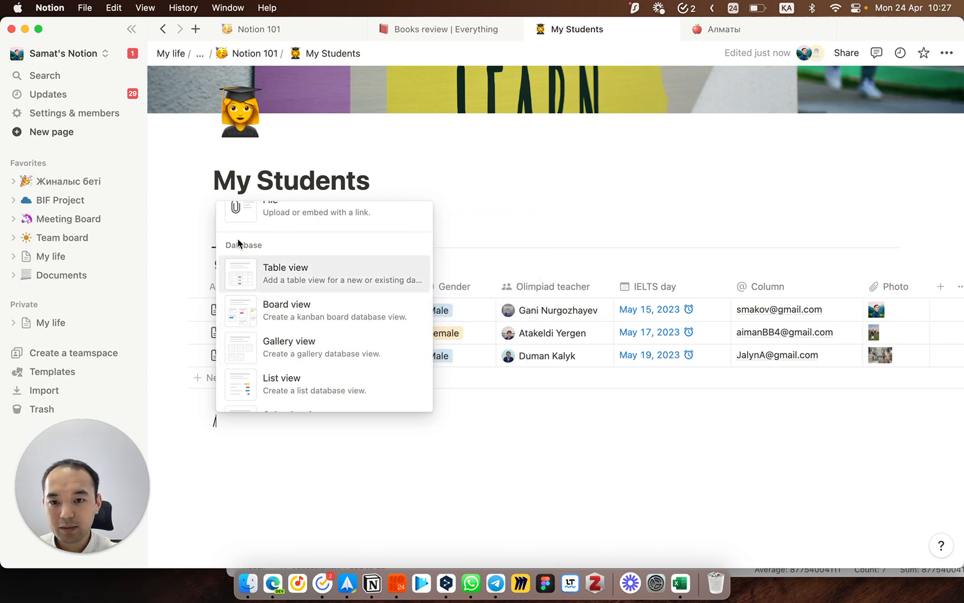
pyautogui.click(306, 277)
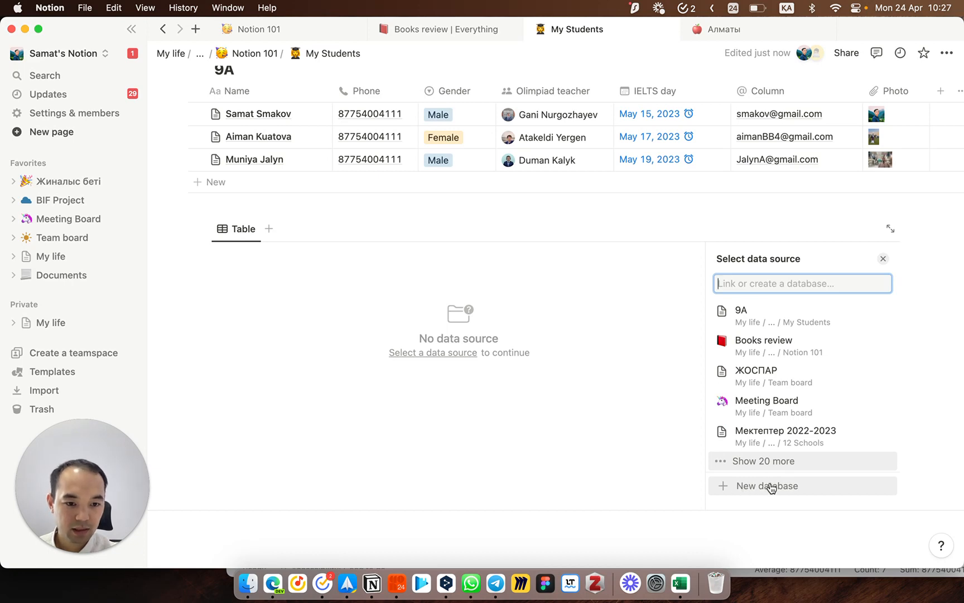
pyautogui.click(735, 487)
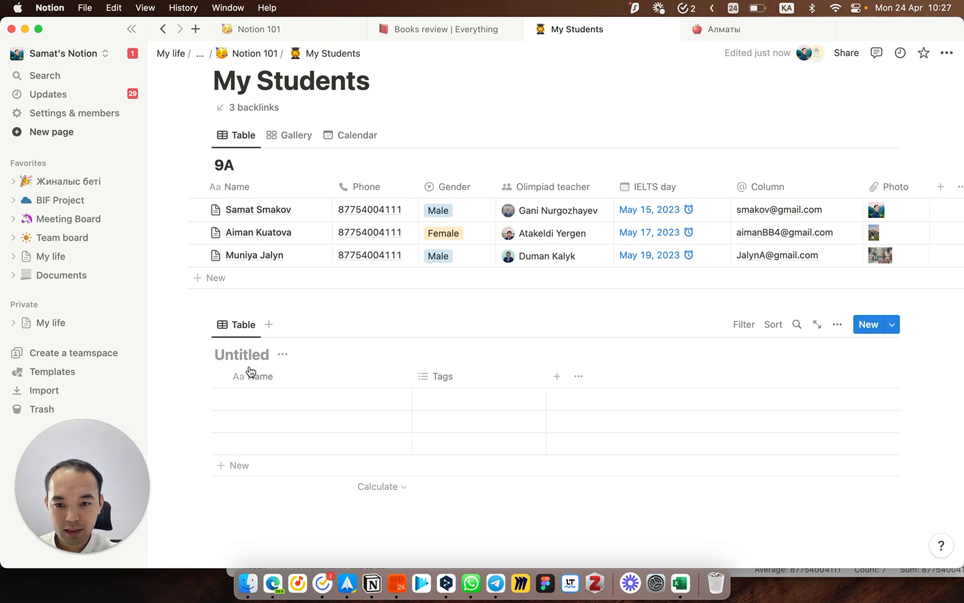
# Step: Narrow the new table's Name column and title the table 10A
pyautogui.moveTo(410, 383); pyautogui.dragTo(384, 375)
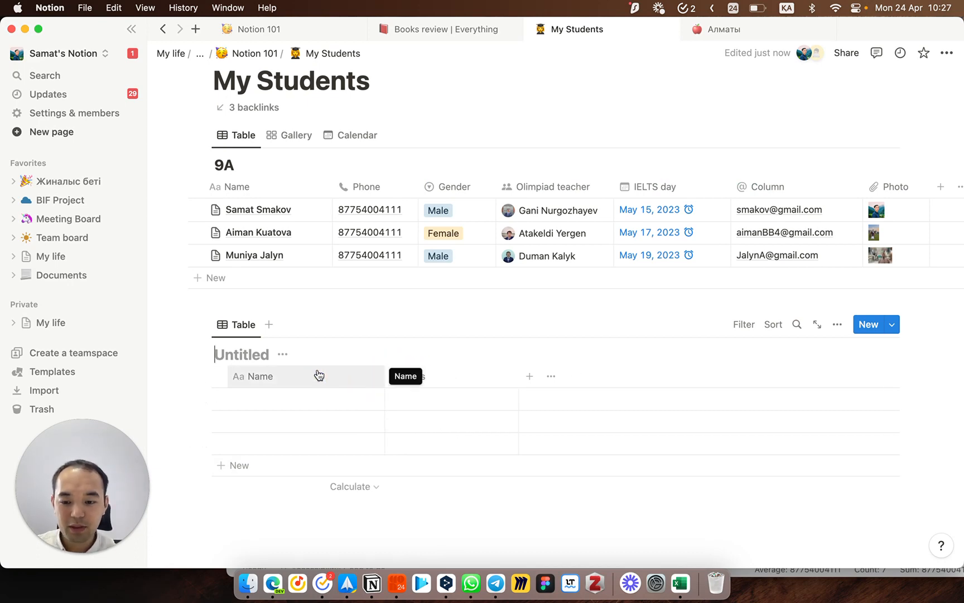
pyautogui.click(234, 355)
pyautogui.write('10')
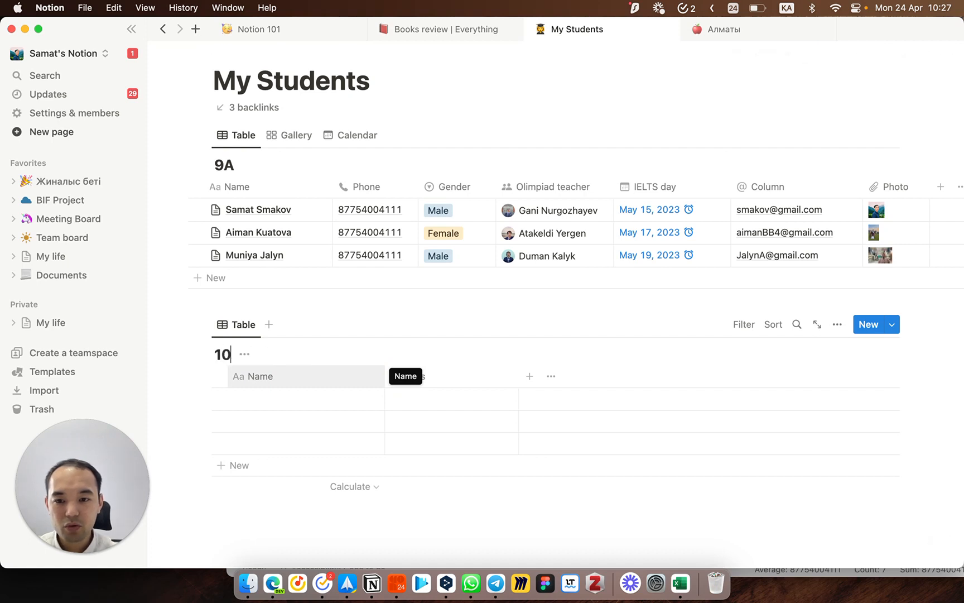
pyautogui.write('A')
pyautogui.click(296, 523)
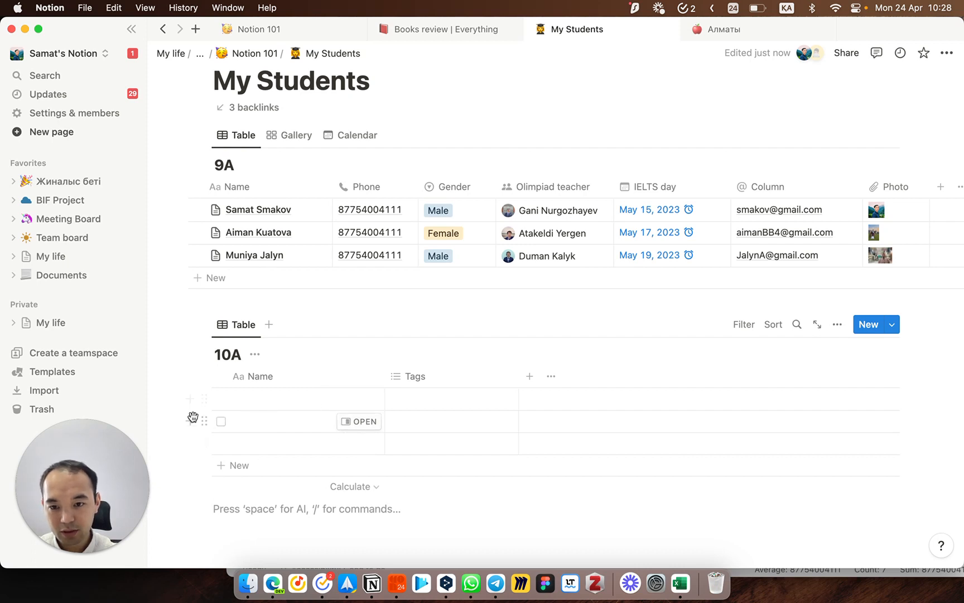
# Step: Delete the three empty 10A rows and add one row with the new student's full name
pyautogui.moveTo(180, 399); pyautogui.dragTo(271, 437)
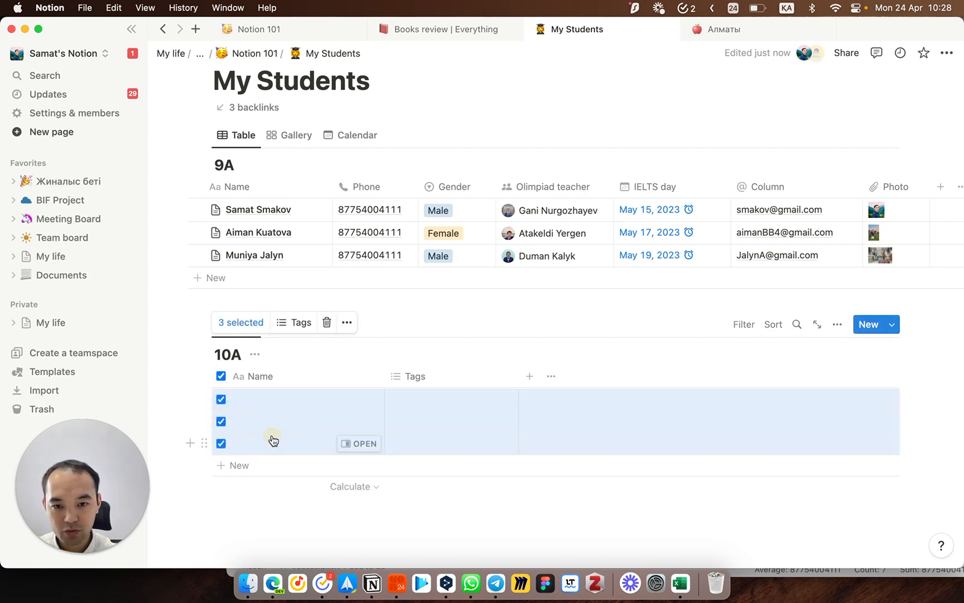
pyautogui.click(327, 323)
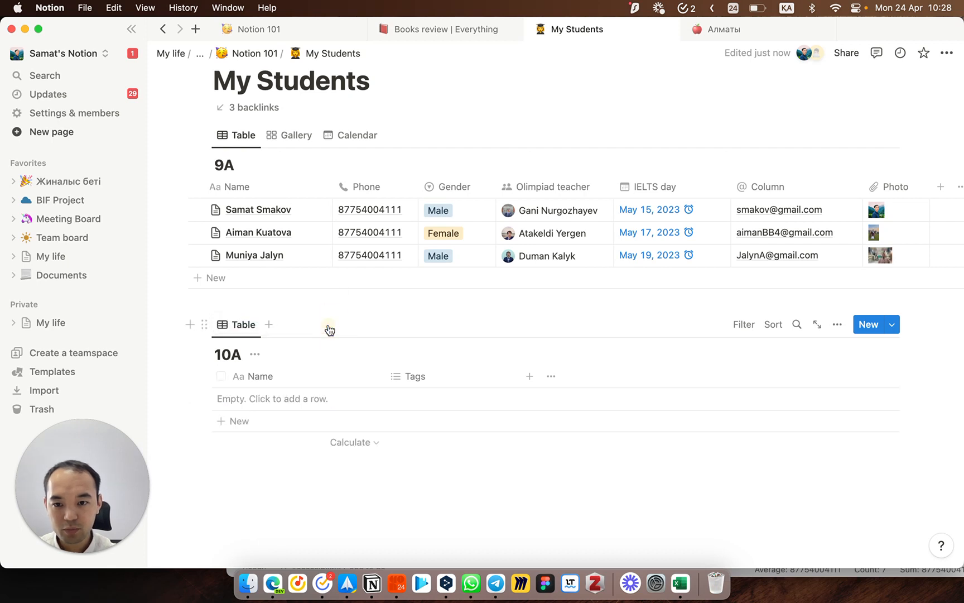
pyautogui.click(270, 420)
pyautogui.press('Escape')
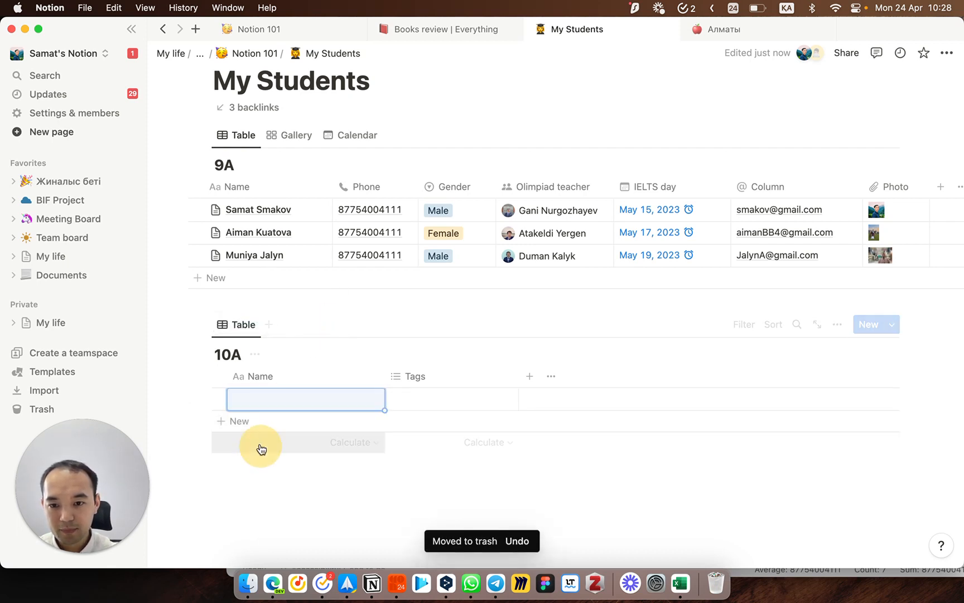
pyautogui.click(289, 398)
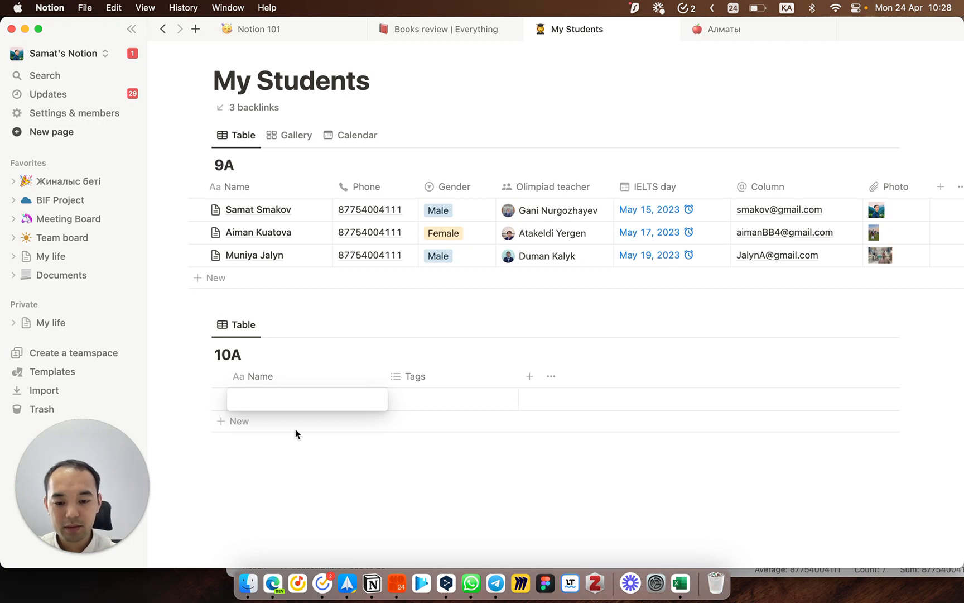
pyautogui.write('Dal')
pyautogui.press('BackSpace')
pyautogui.press('BackSpace')
pyautogui.press('BackSpace')
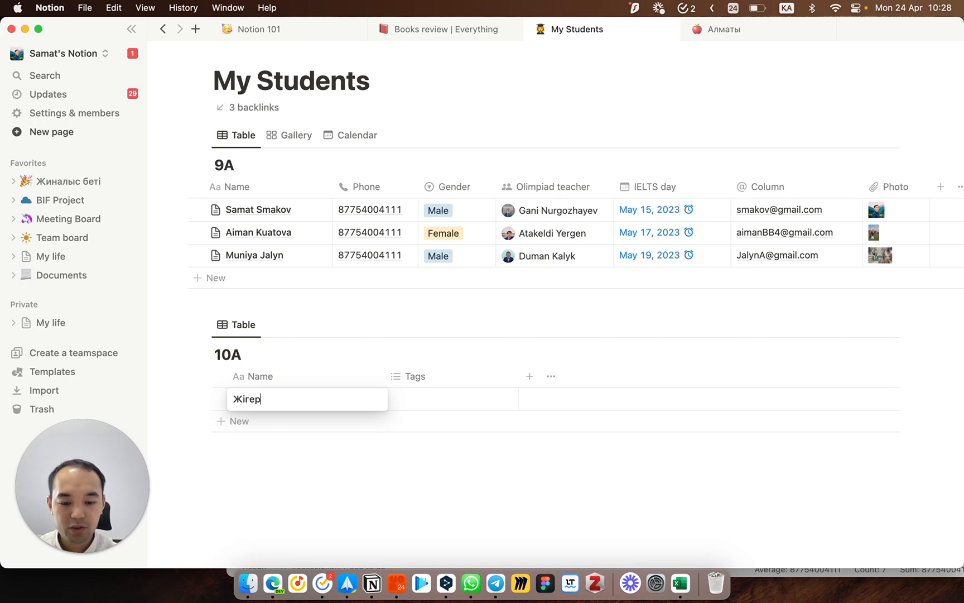
pyautogui.press('Tab')
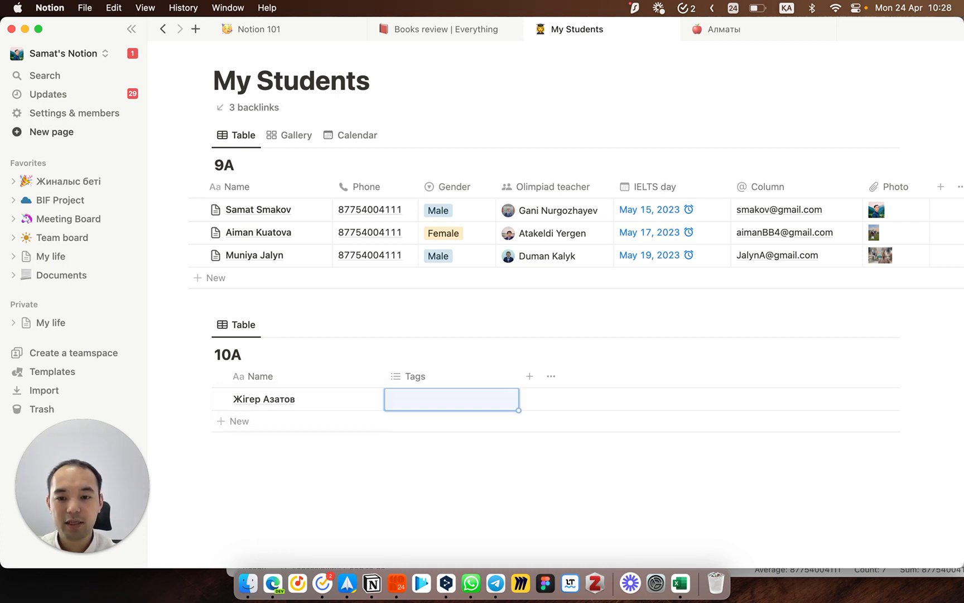
# Step: Delete the Tags property from 10A and narrow the Name column
pyautogui.click(427, 377)
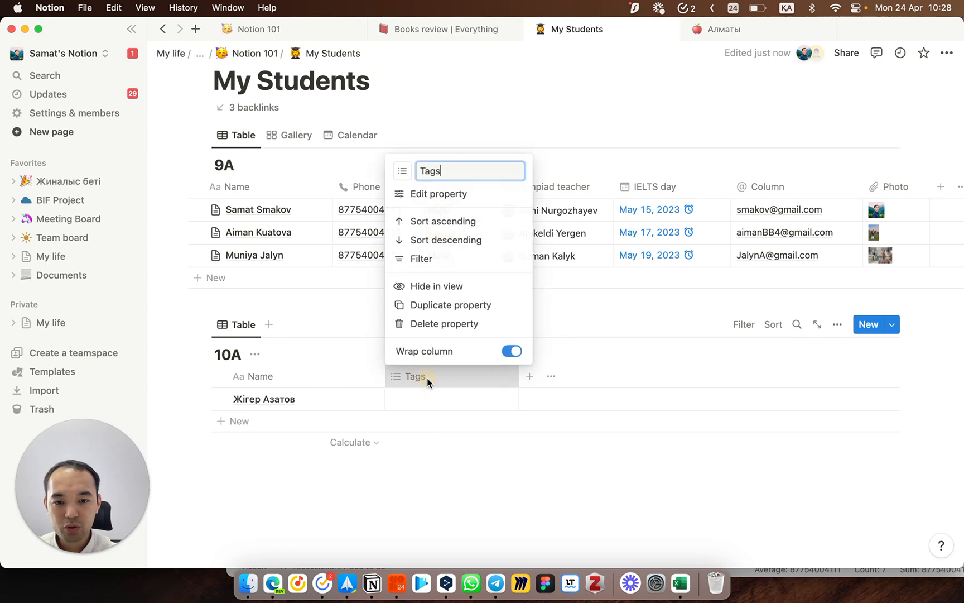
pyautogui.click(438, 325)
pyautogui.click(466, 302)
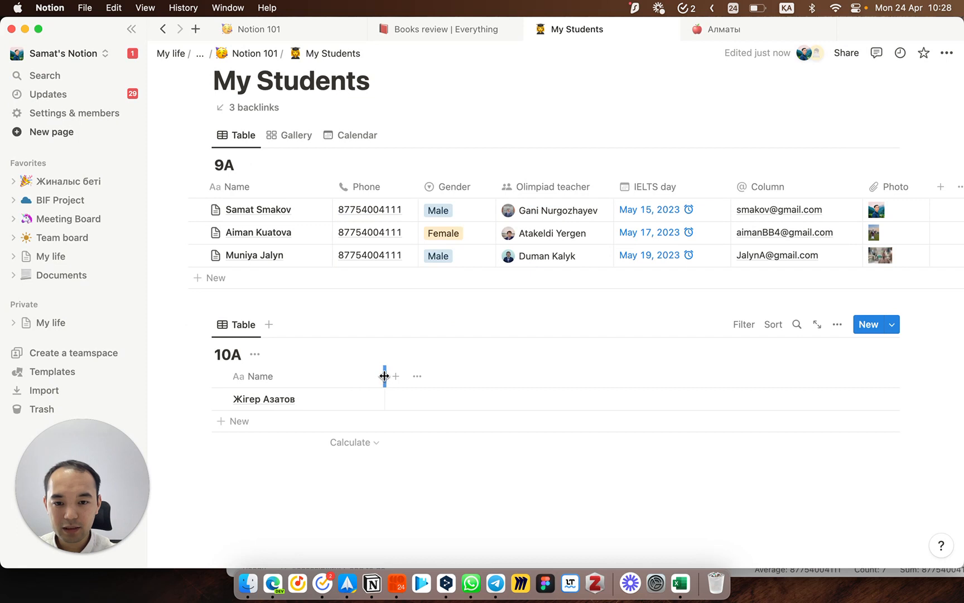
pyautogui.moveTo(385, 375); pyautogui.dragTo(363, 375)
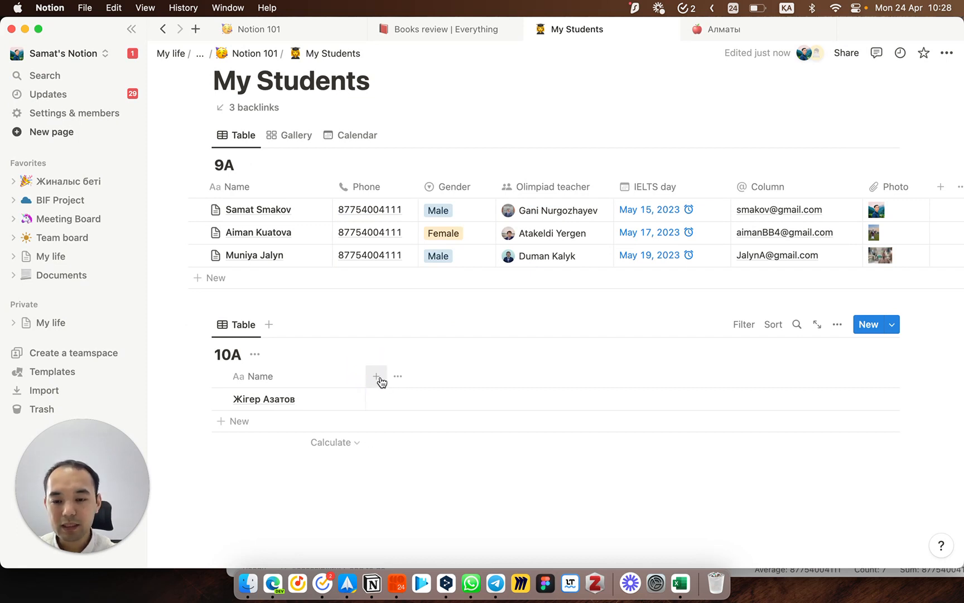
# Step: Add a Text property named Ерекшеліктері to the 10A table
pyautogui.click(377, 378)
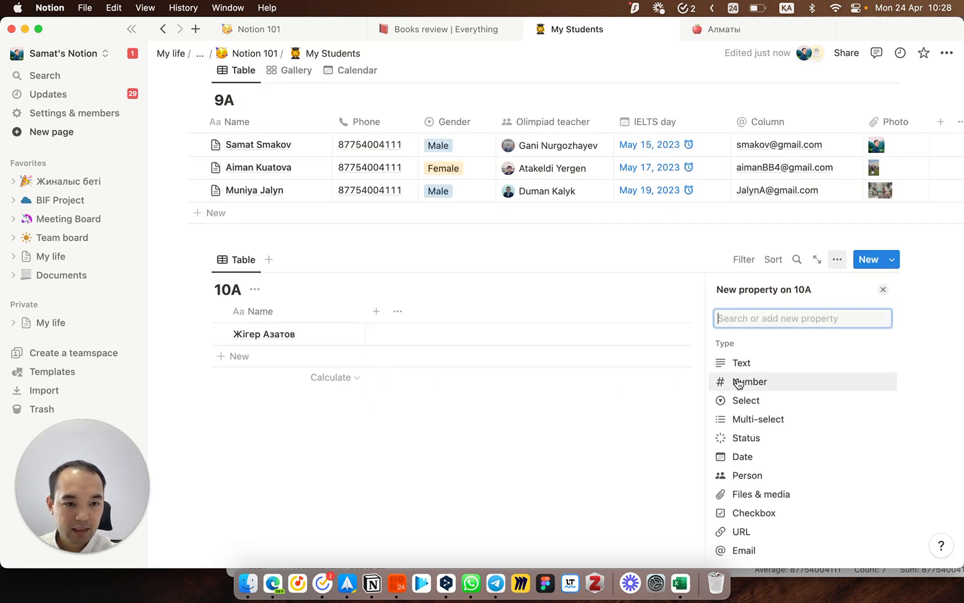
pyautogui.scroll(-5, 742, 362)
pyautogui.scroll(-2, 742, 358)
pyautogui.scroll(5, 738, 340)
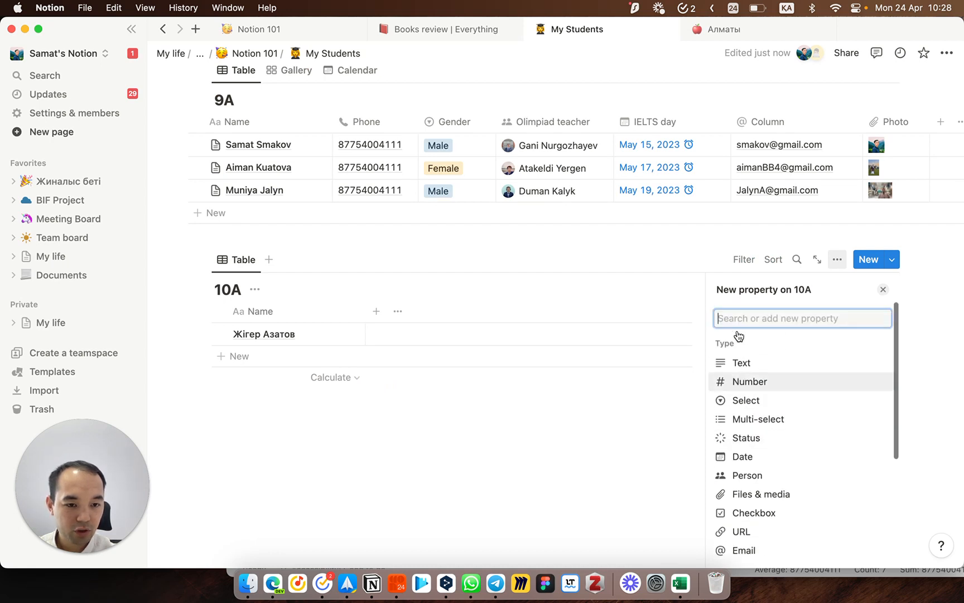
pyautogui.scroll(-5, 742, 381)
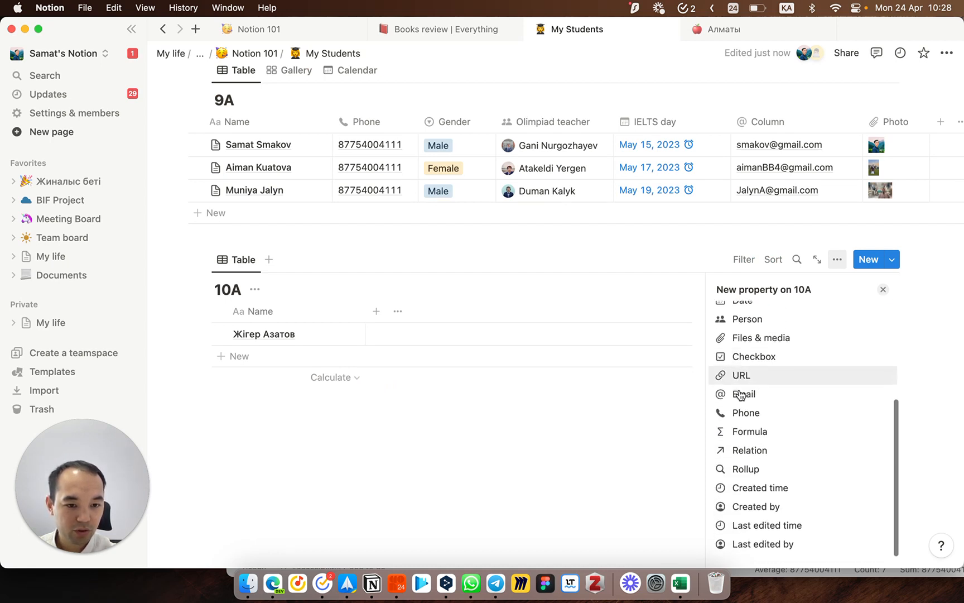
pyautogui.scroll(5, 742, 394)
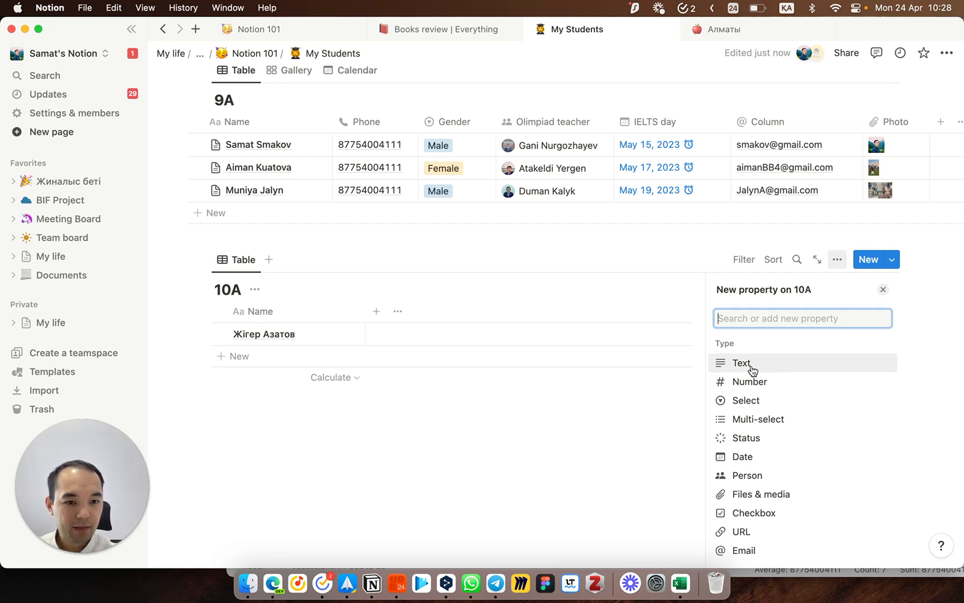
pyautogui.click(752, 367)
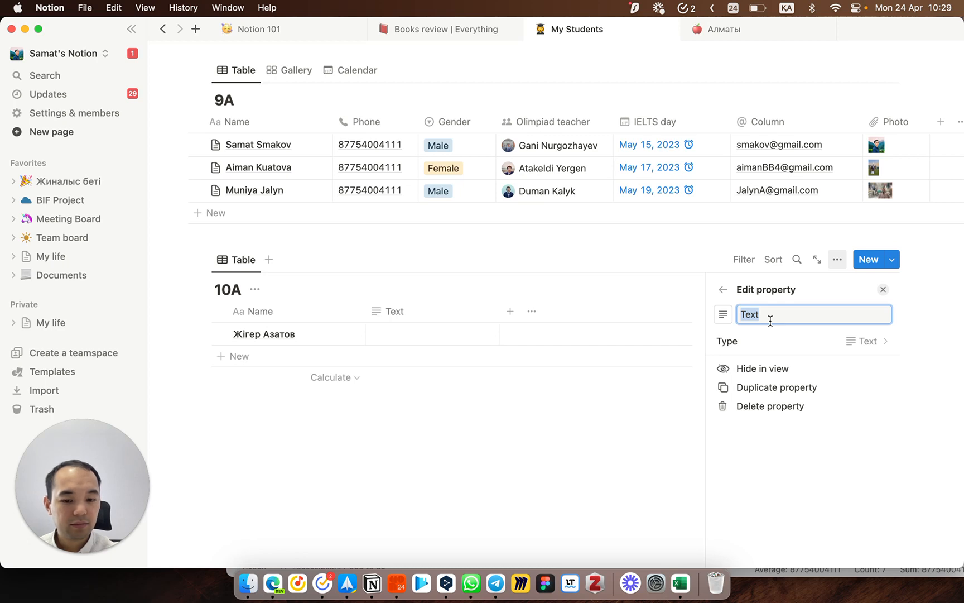
pyautogui.write('Ерекшеліктері')
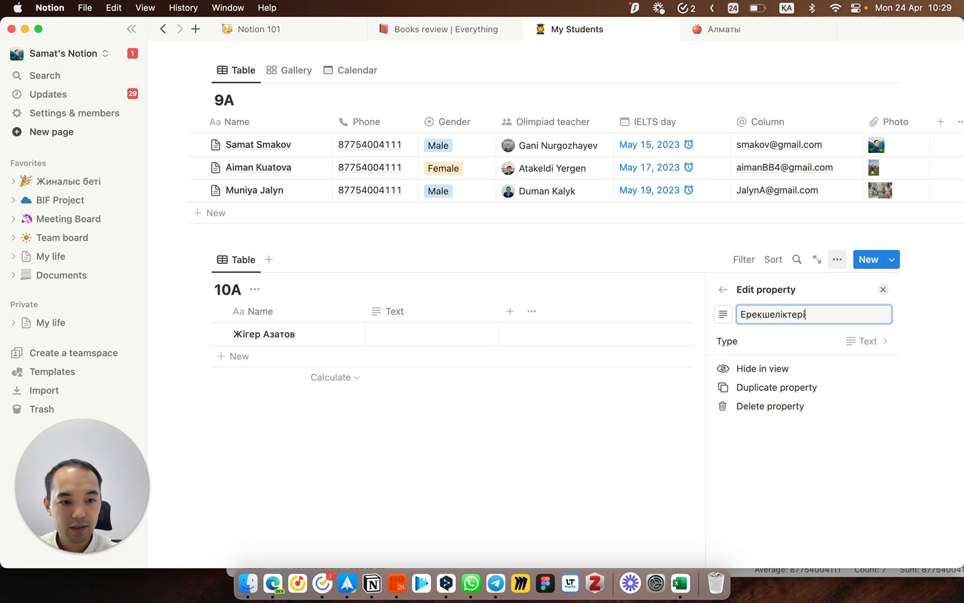
pyautogui.click(429, 484)
# Step: Enter Ашушаң in the student's Ерекшеліктері cell and narrow that column
pyautogui.click(413, 340)
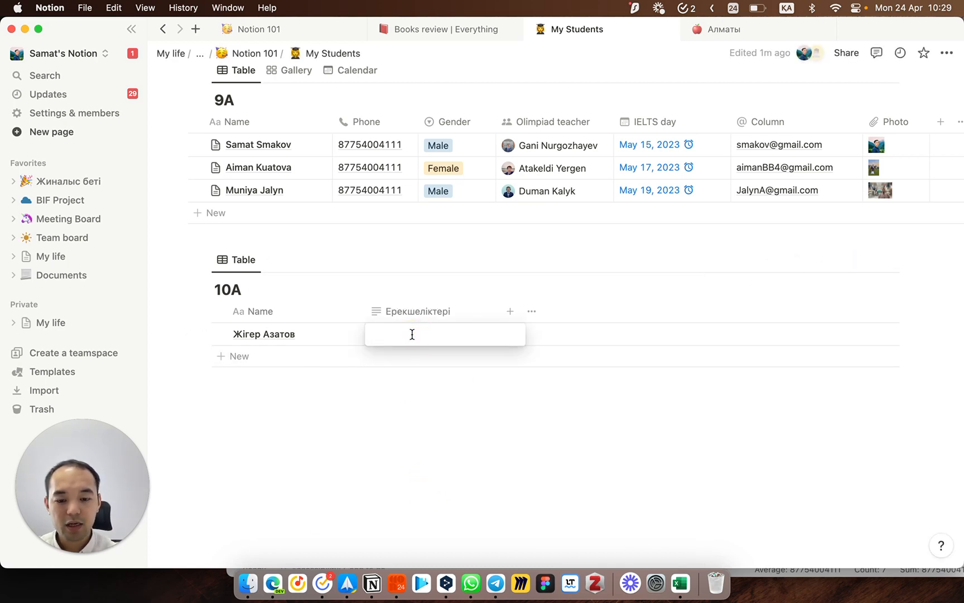
pyautogui.write('A')
pyautogui.write('шуша')
pyautogui.write('ң')
pyautogui.press('Escape')
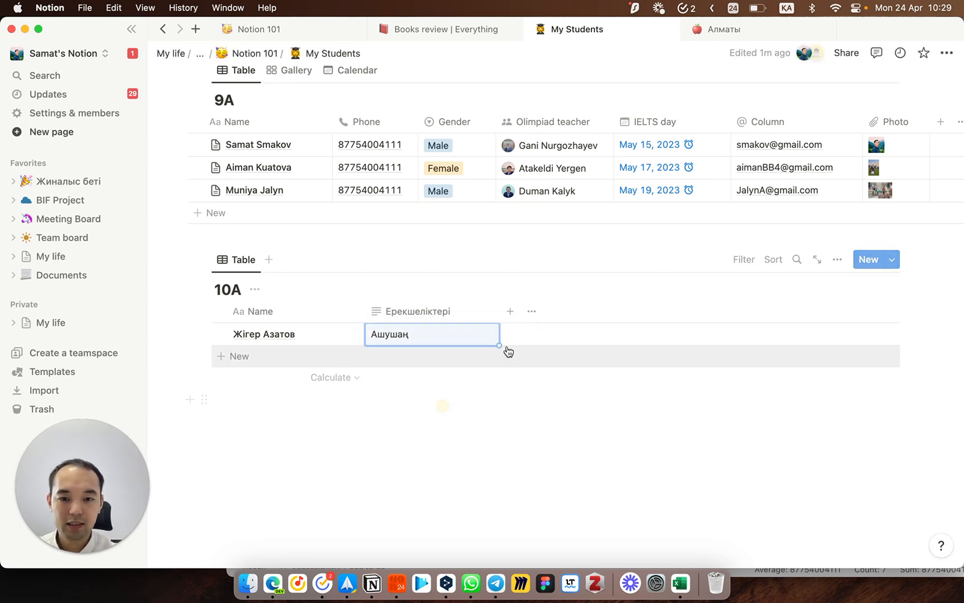
pyautogui.moveTo(498, 311); pyautogui.dragTo(481, 312)
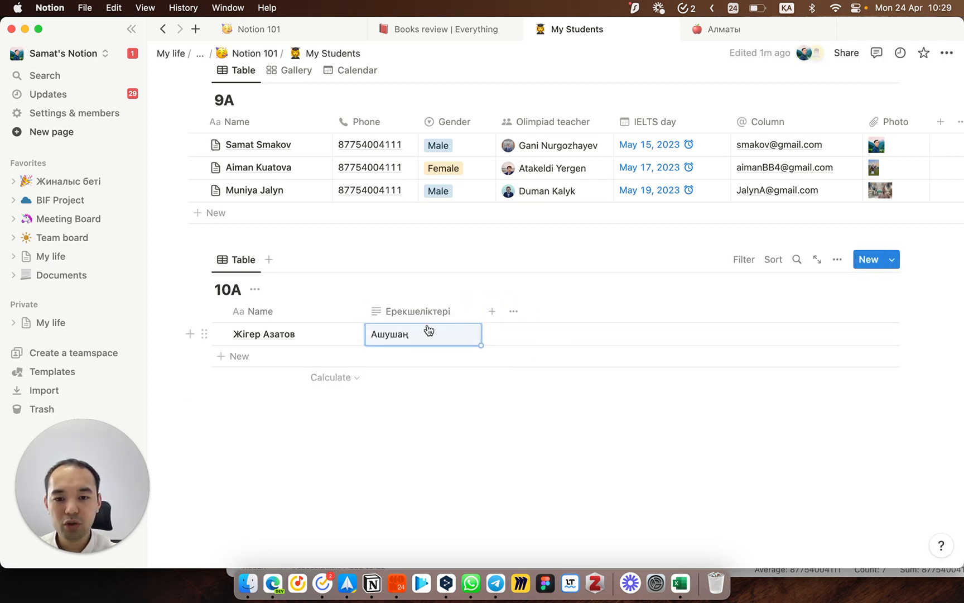
# Step: Add a Select property named Туған қаласы to the 10A table
pyautogui.click(491, 310)
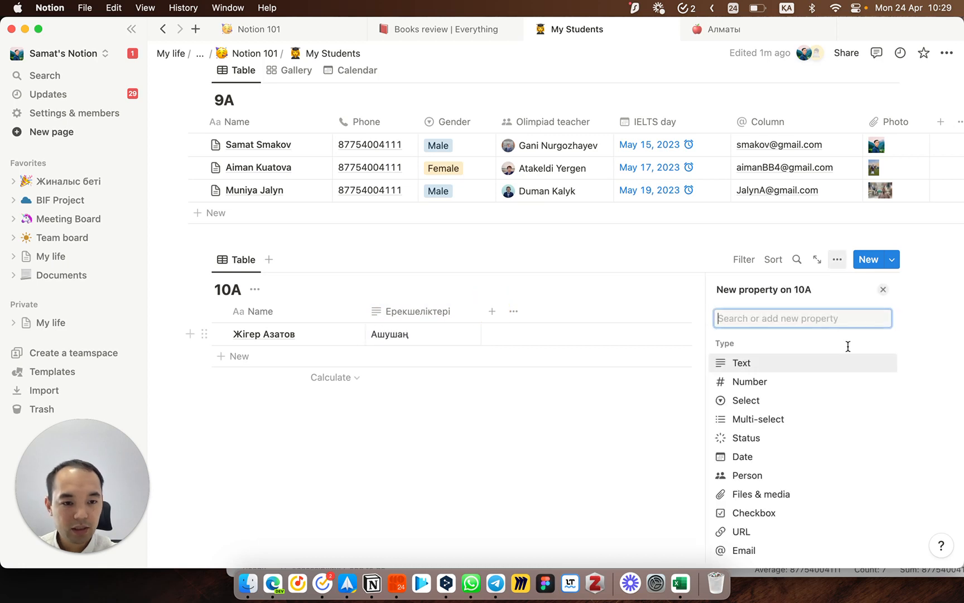
pyautogui.click(763, 401)
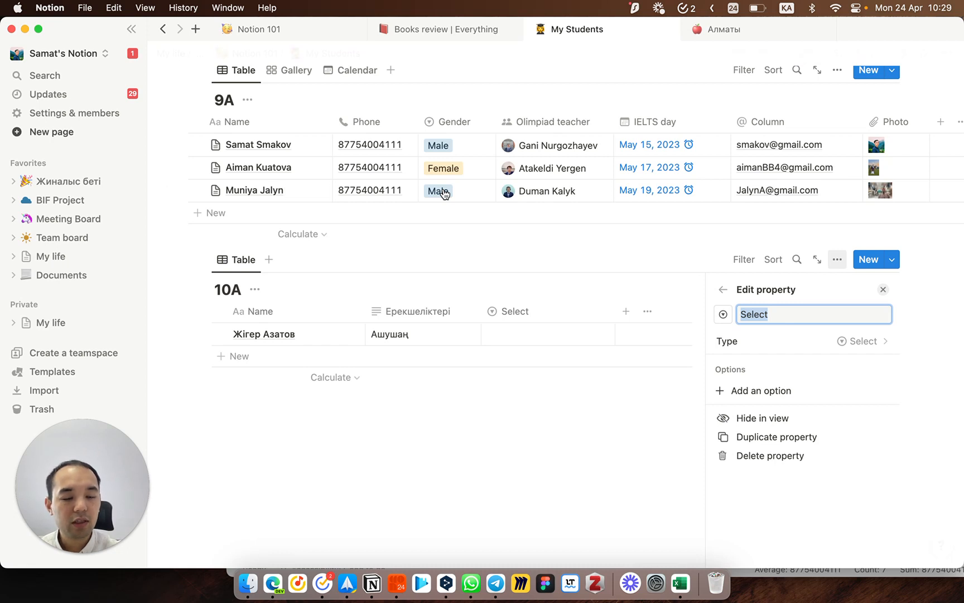
pyautogui.write('T')
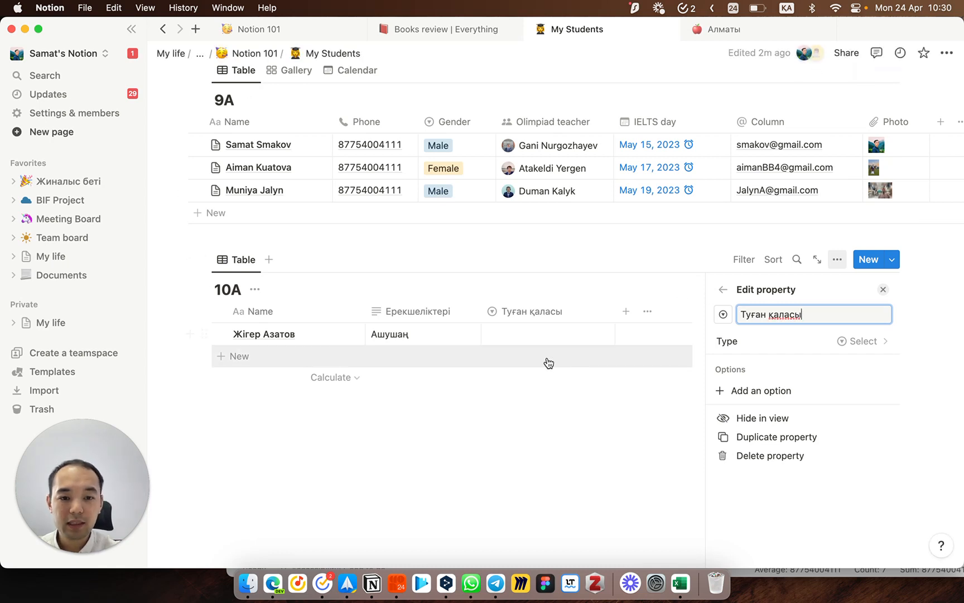
pyautogui.click(883, 291)
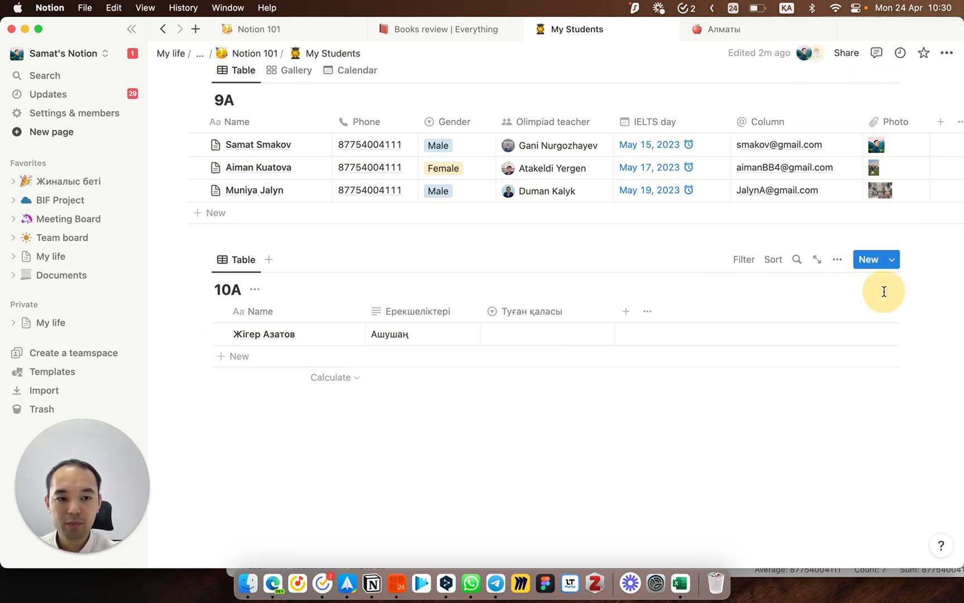
# Step: Create Жезқазған and Алматы hometown options, setting the first student to Алматы
pyautogui.click(543, 339)
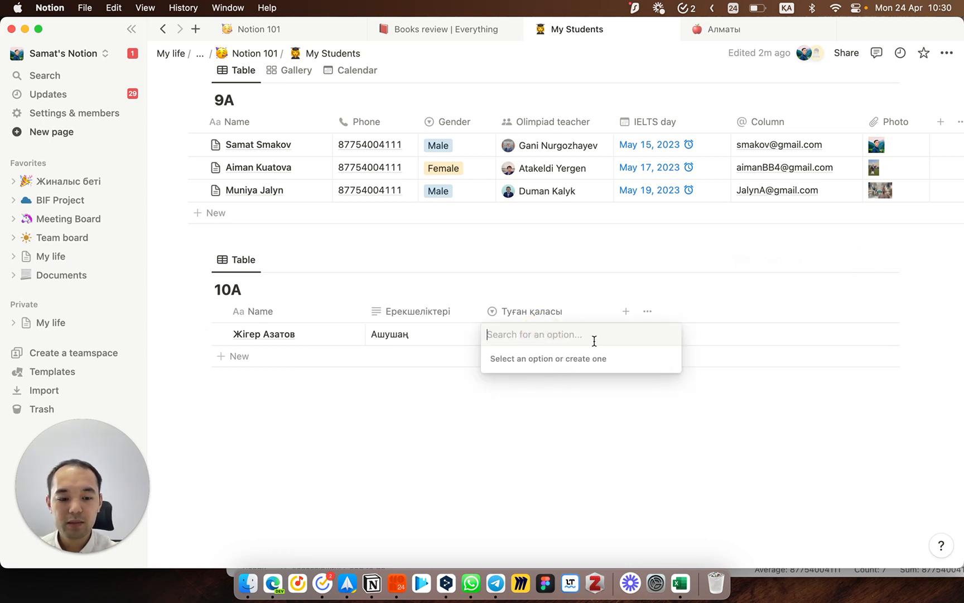
pyautogui.write('Жезқа')
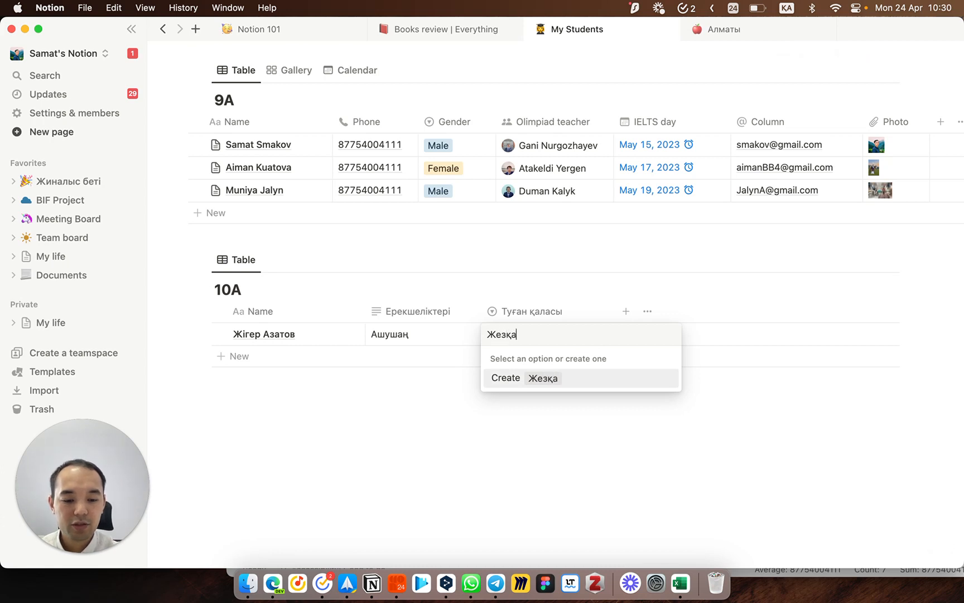
pyautogui.write('зған')
pyautogui.press('Return')
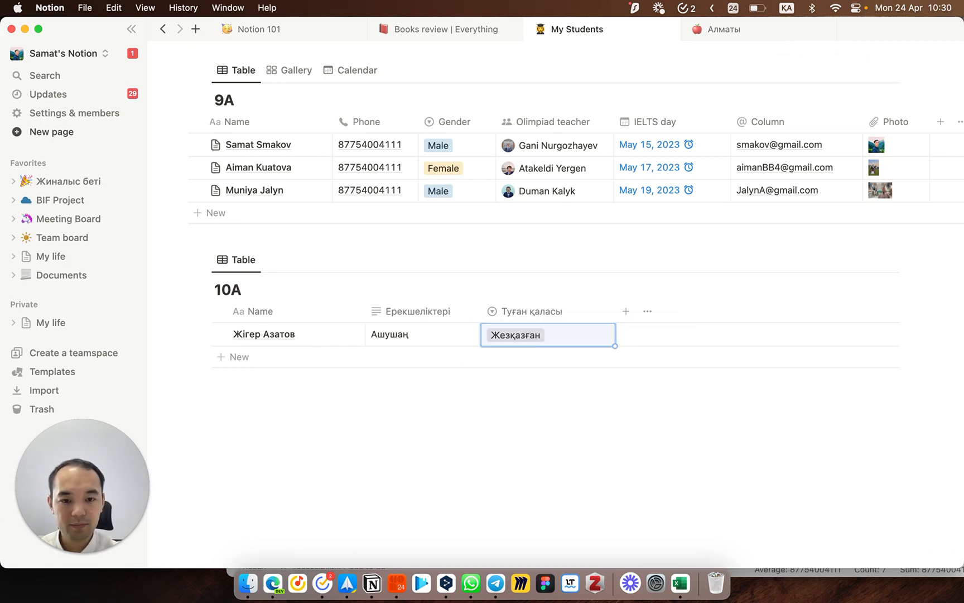
pyautogui.click(564, 338)
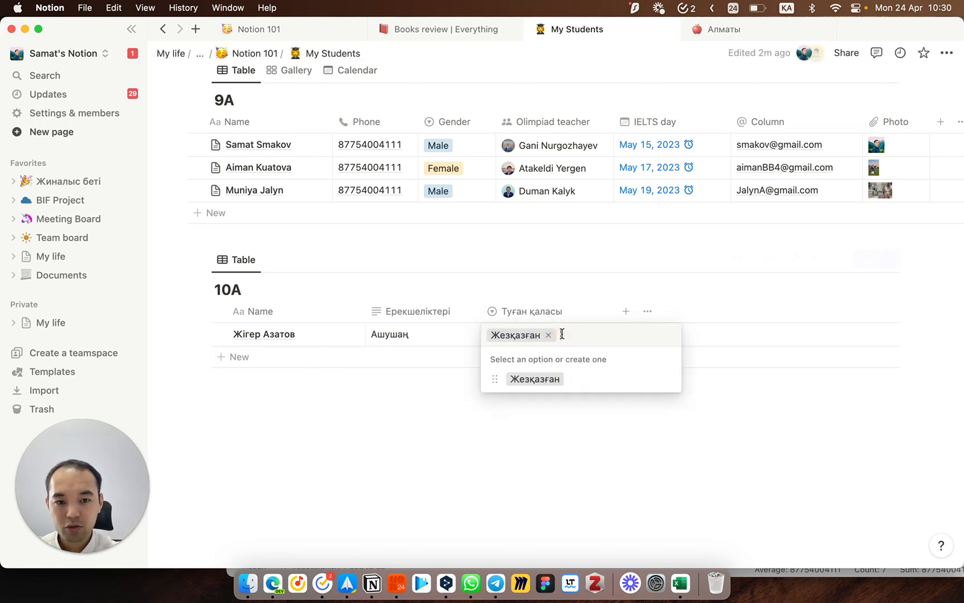
pyautogui.write('Алматы')
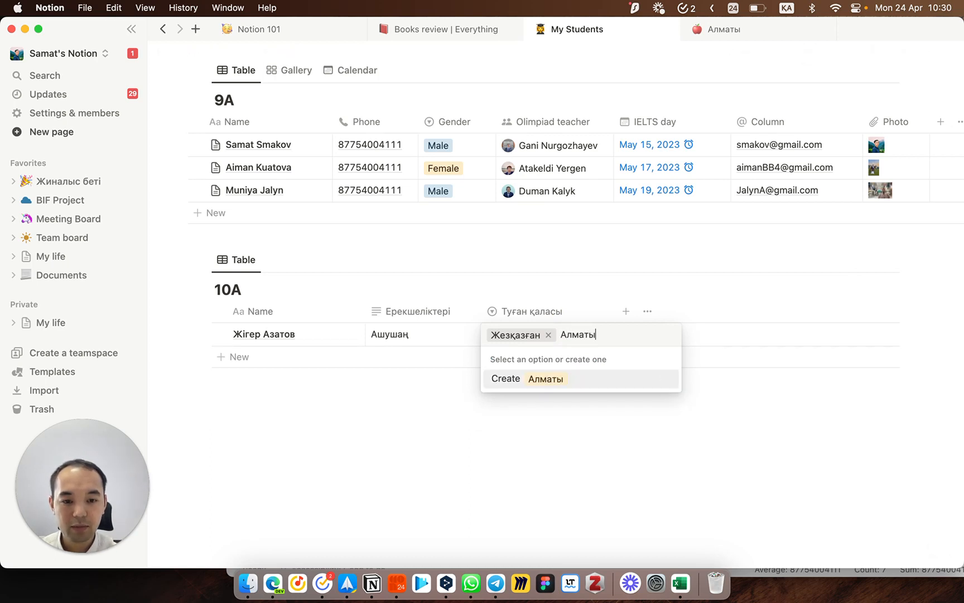
pyautogui.press('Return')
pyautogui.click(526, 342)
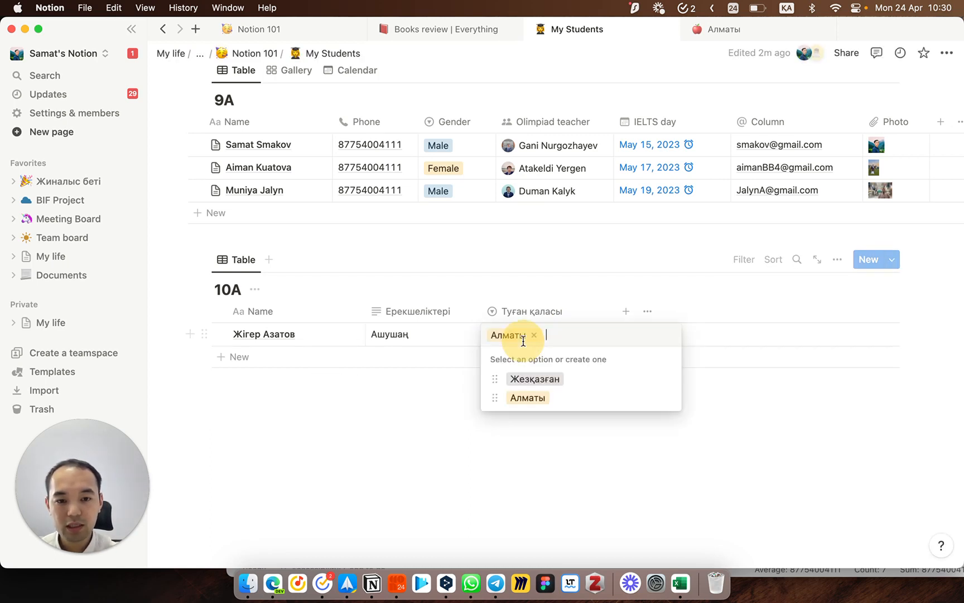
pyautogui.click(523, 380)
pyautogui.click(525, 337)
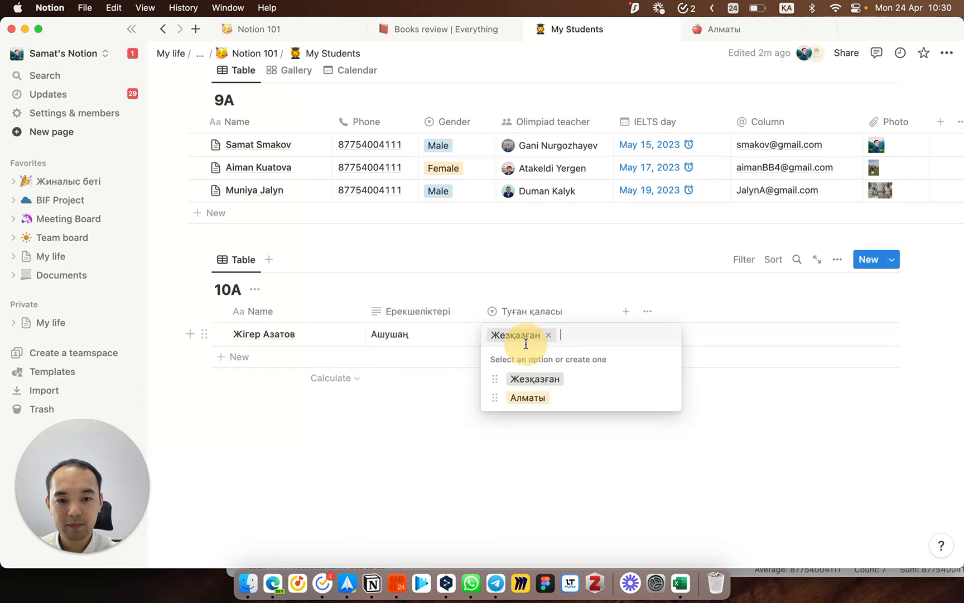
pyautogui.click(528, 396)
# Step: Add Астана and Тараз as hometown options, keeping Алматы for the first student
pyautogui.click(547, 335)
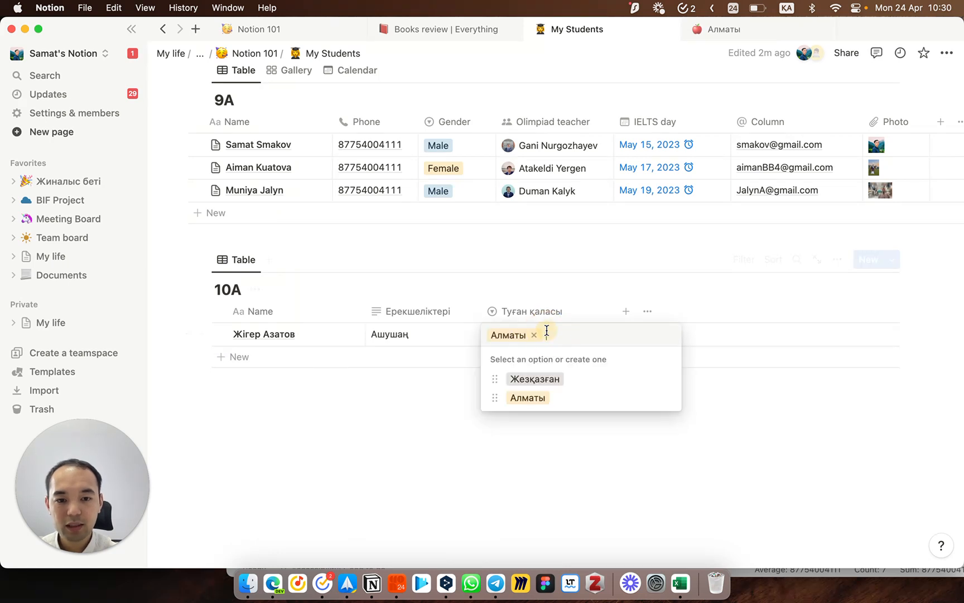
pyautogui.write('Астана')
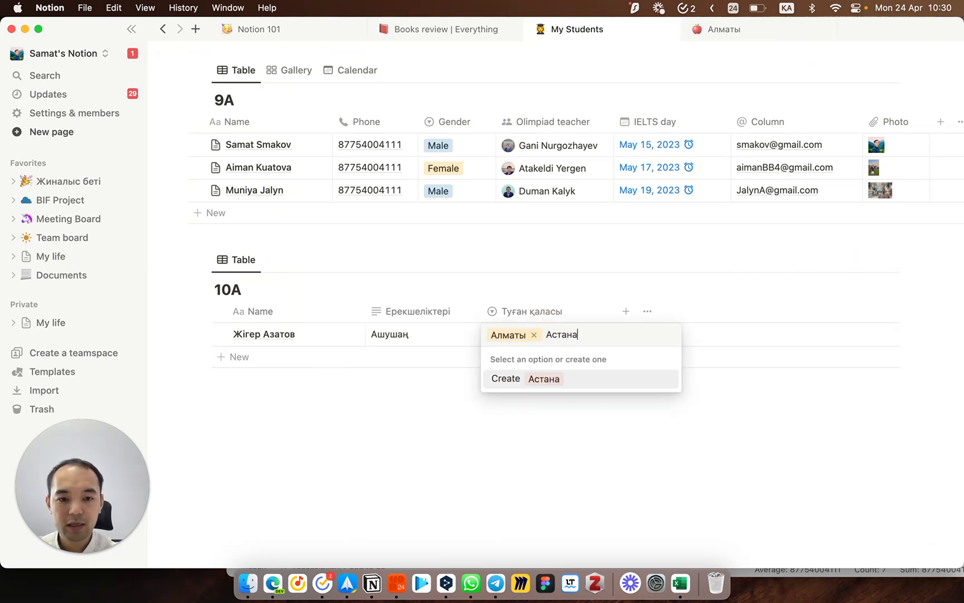
pyautogui.press('Return')
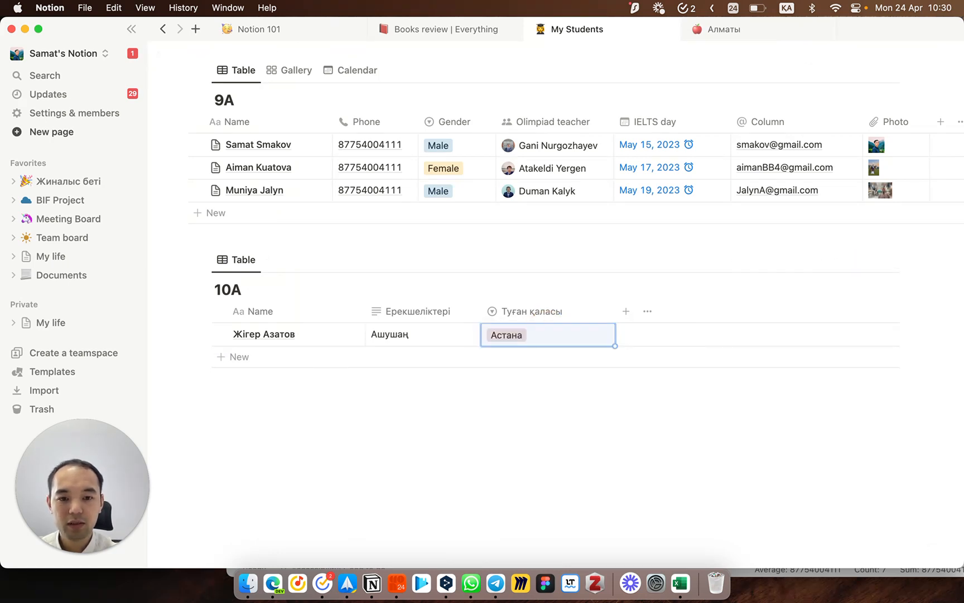
pyautogui.click(524, 336)
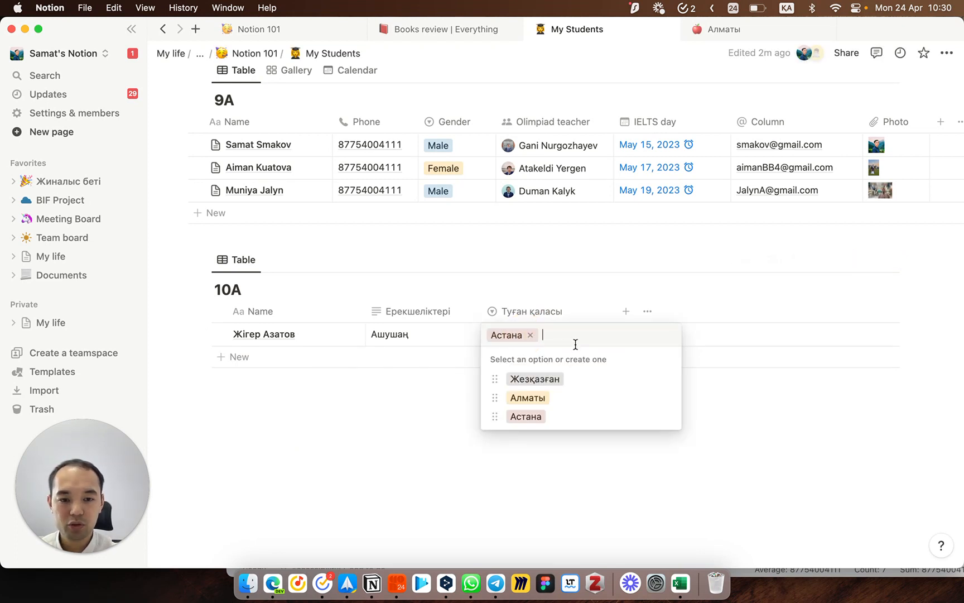
pyautogui.write('Та')
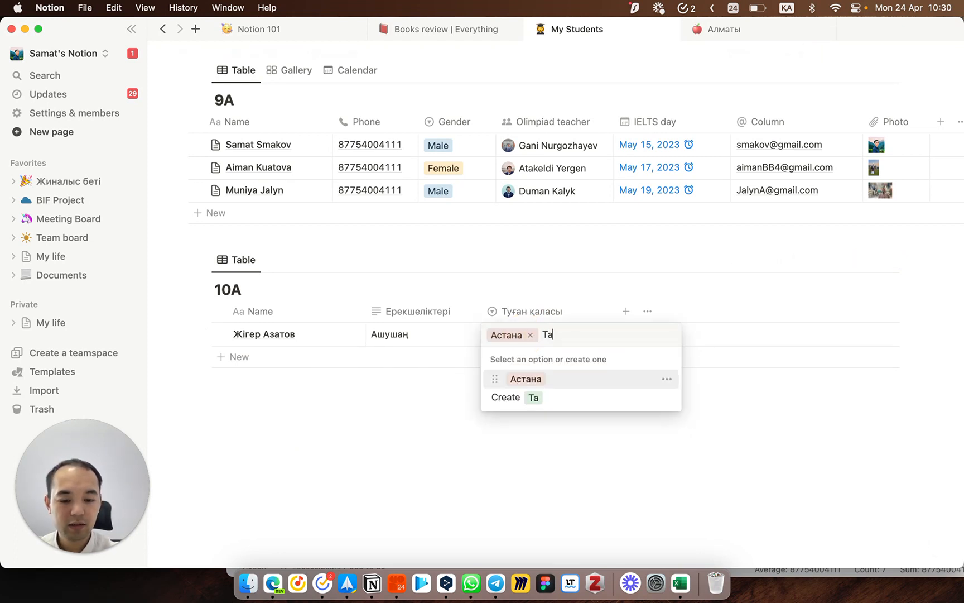
pyautogui.write('раз')
pyautogui.press('Return')
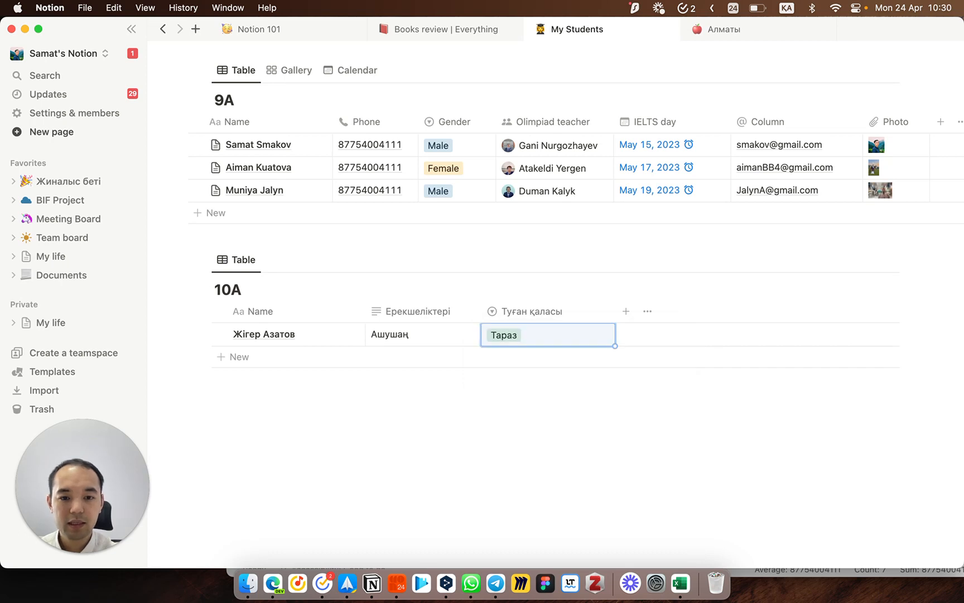
pyautogui.click(557, 341)
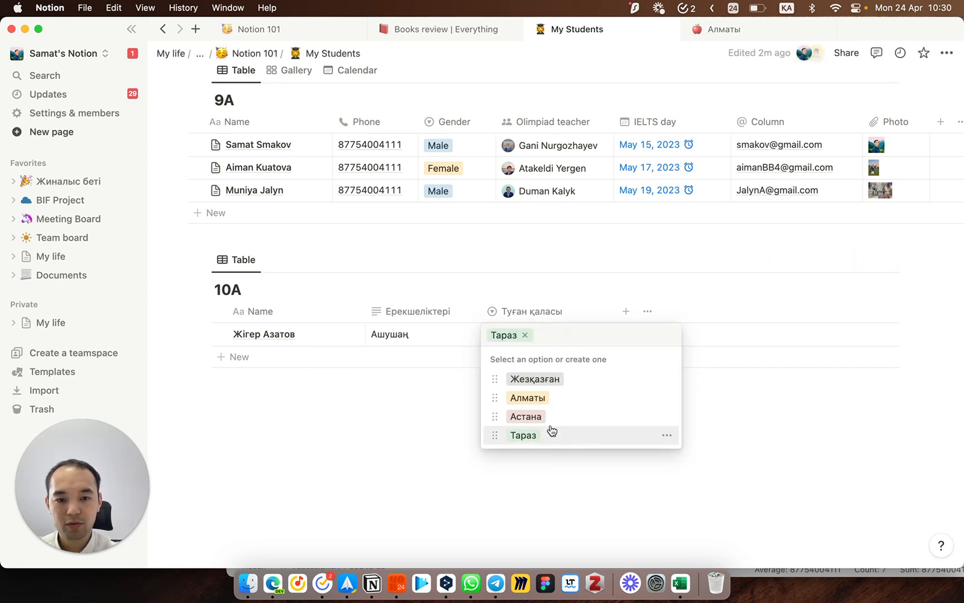
pyautogui.click(552, 399)
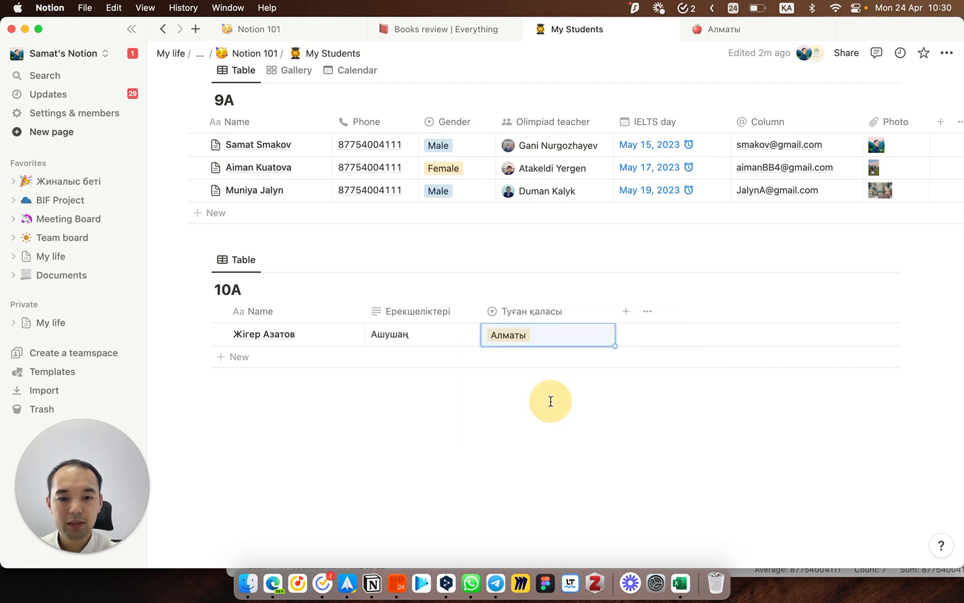
# Step: Add a second 10A student with hometown Астана and narrow the Туған қаласы column
pyautogui.click(416, 362)
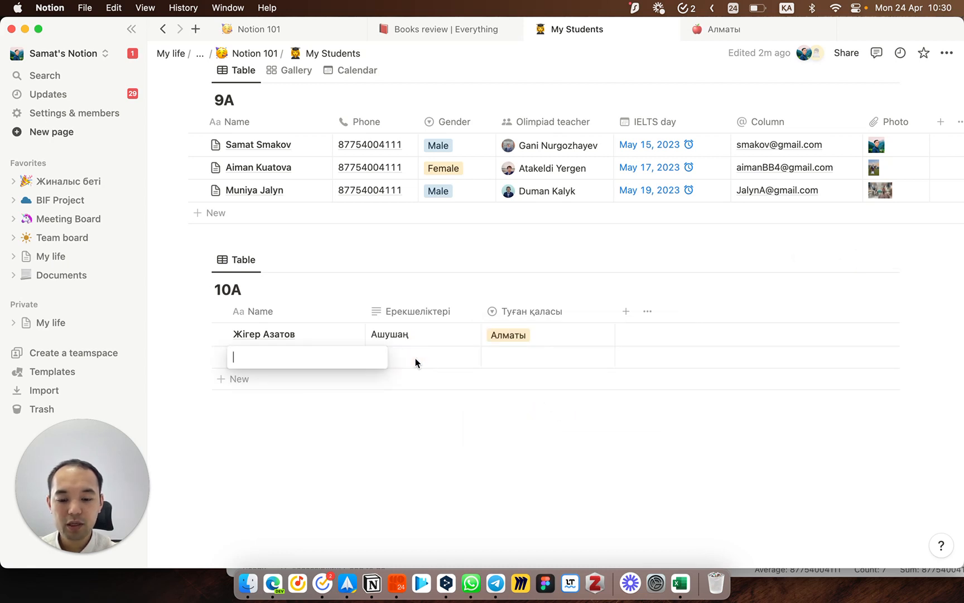
pyautogui.write('Лейля')
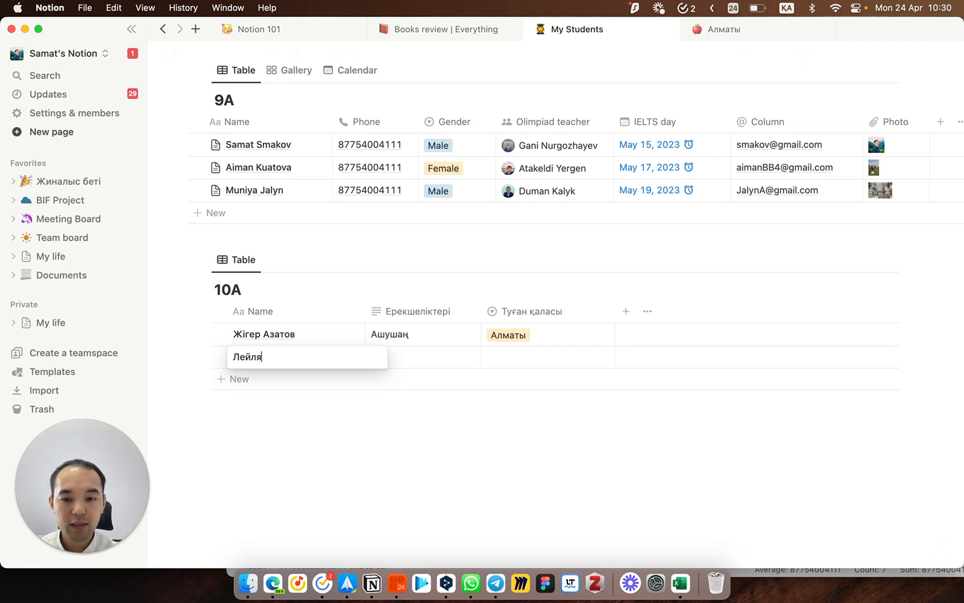
pyautogui.press('Tab')
pyautogui.press('Tab')
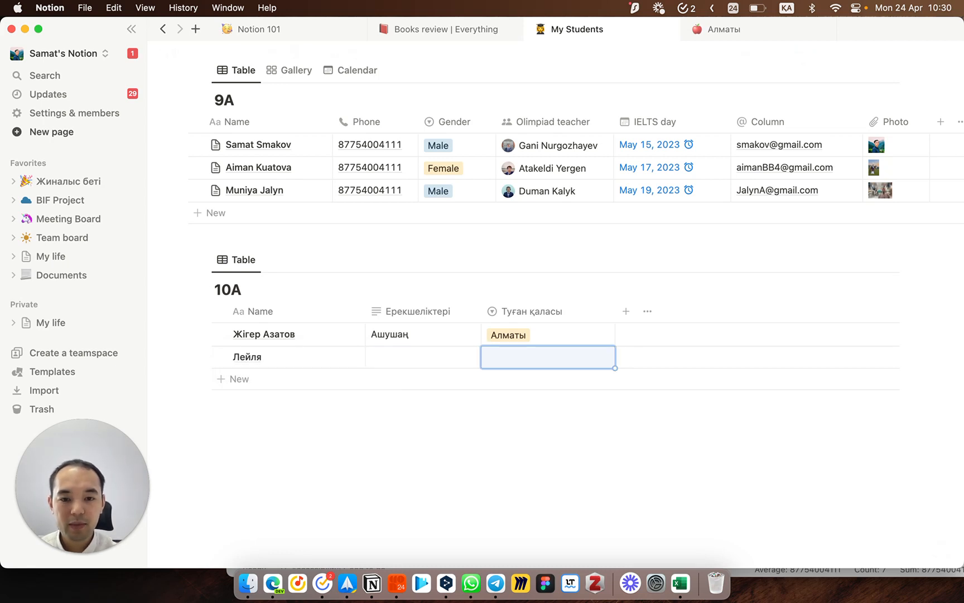
pyautogui.press('Return')
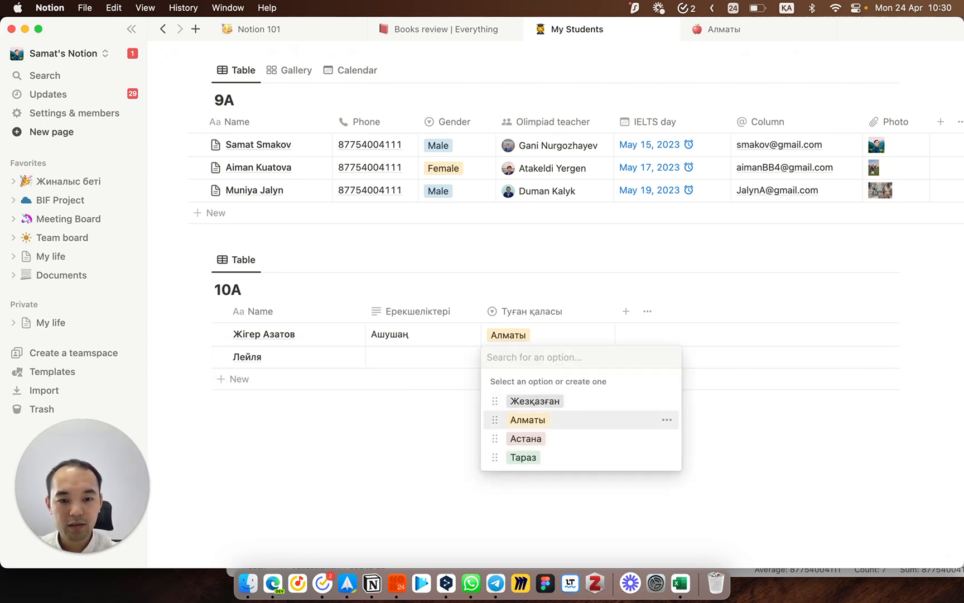
pyautogui.press('Return')
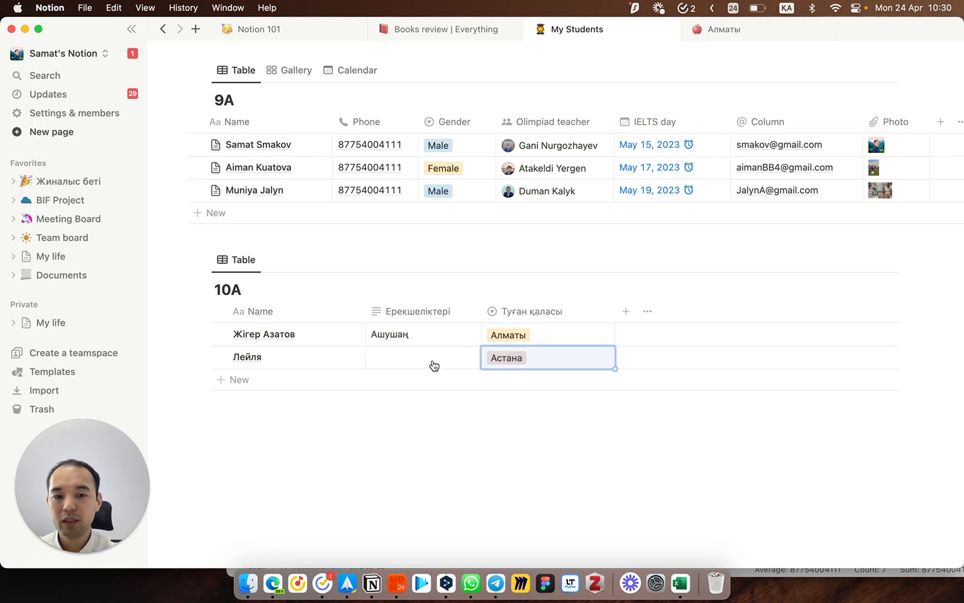
pyautogui.moveTo(615, 311); pyautogui.dragTo(575, 312)
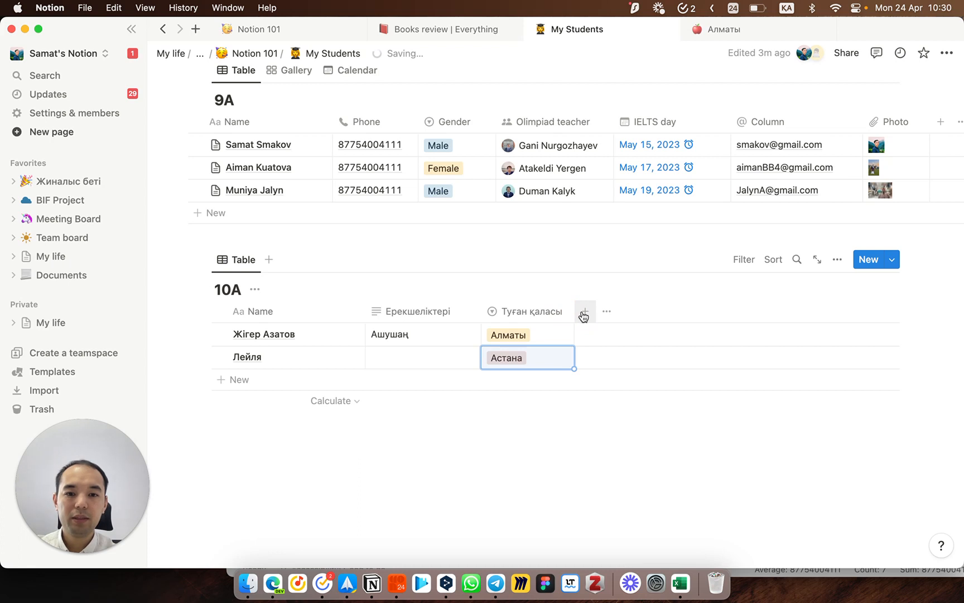
# Step: Check the 9A Gender options and confirm the first 10A student's home city stays Алматы
pyautogui.click(473, 152)
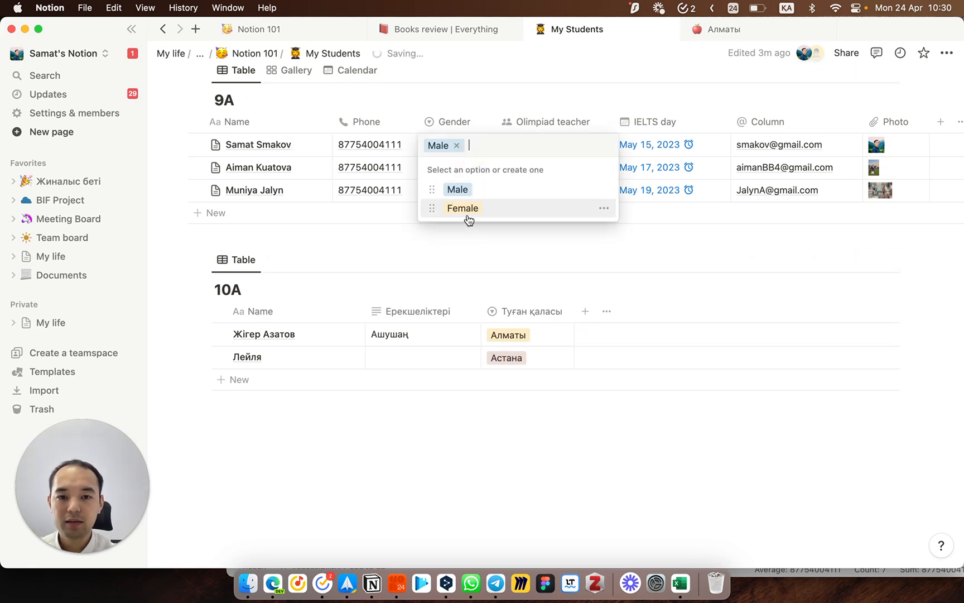
pyautogui.click(460, 247)
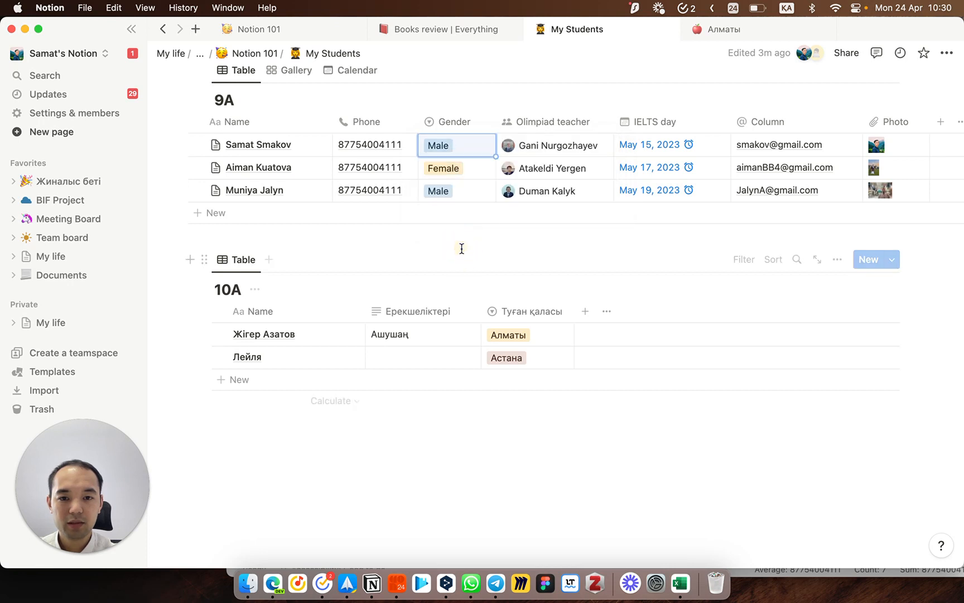
pyautogui.click(539, 335)
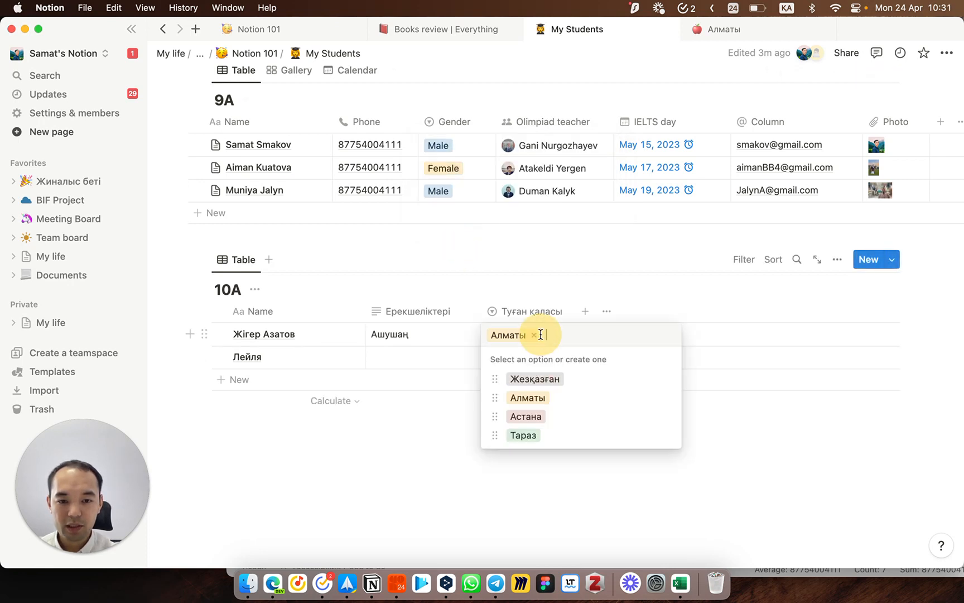
pyautogui.click(449, 474)
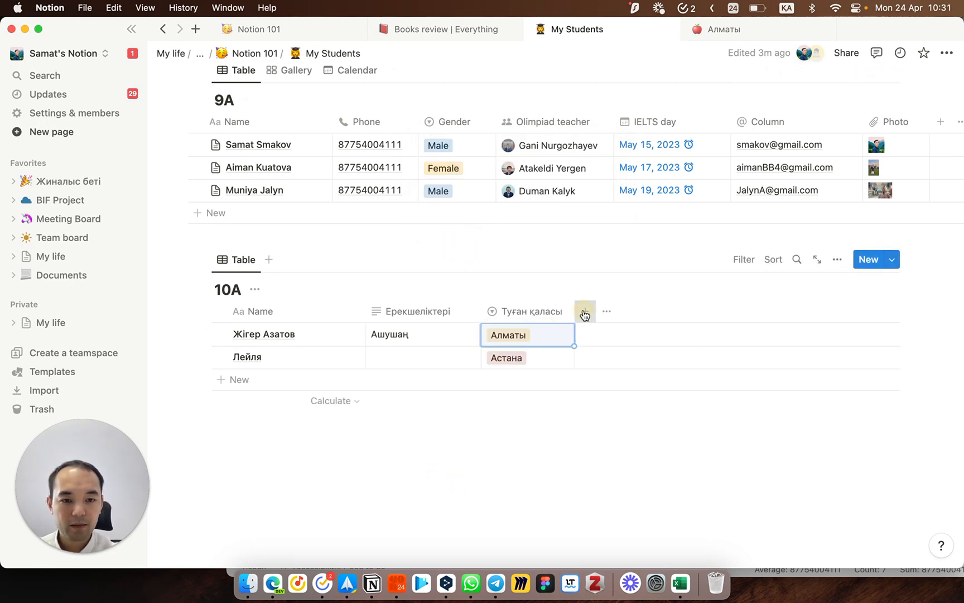
# Step: Add a Multi-select property named Қызығушылығы to the 10A table
pyautogui.click(584, 314)
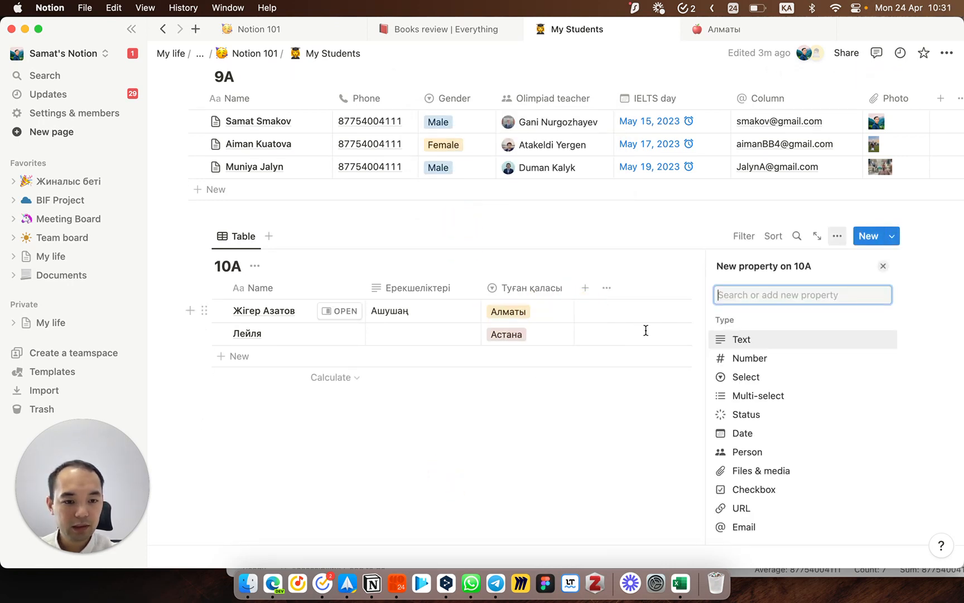
pyautogui.click(767, 397)
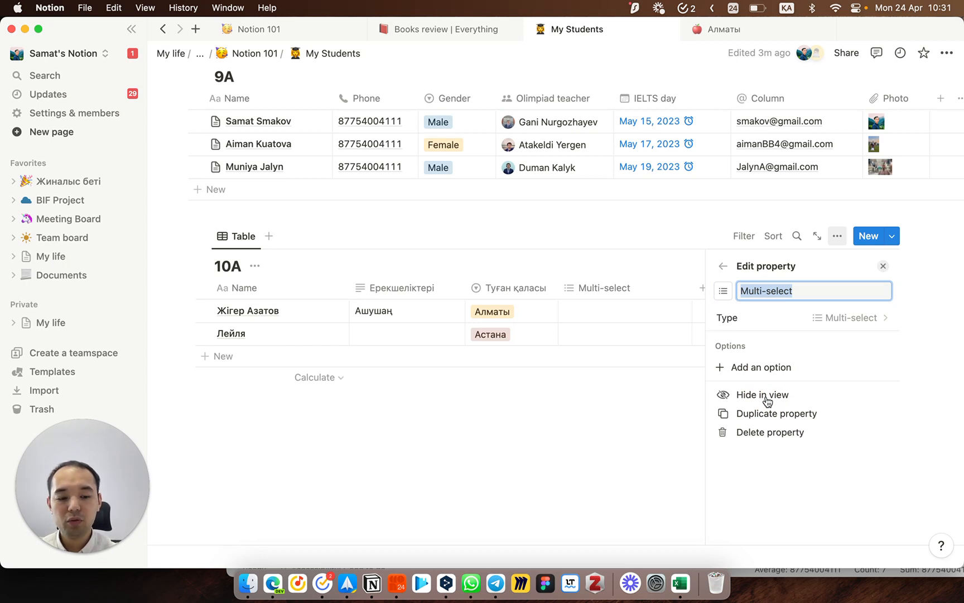
pyautogui.write('Х')
pyautogui.press('BackSpace')
pyautogui.write('К')
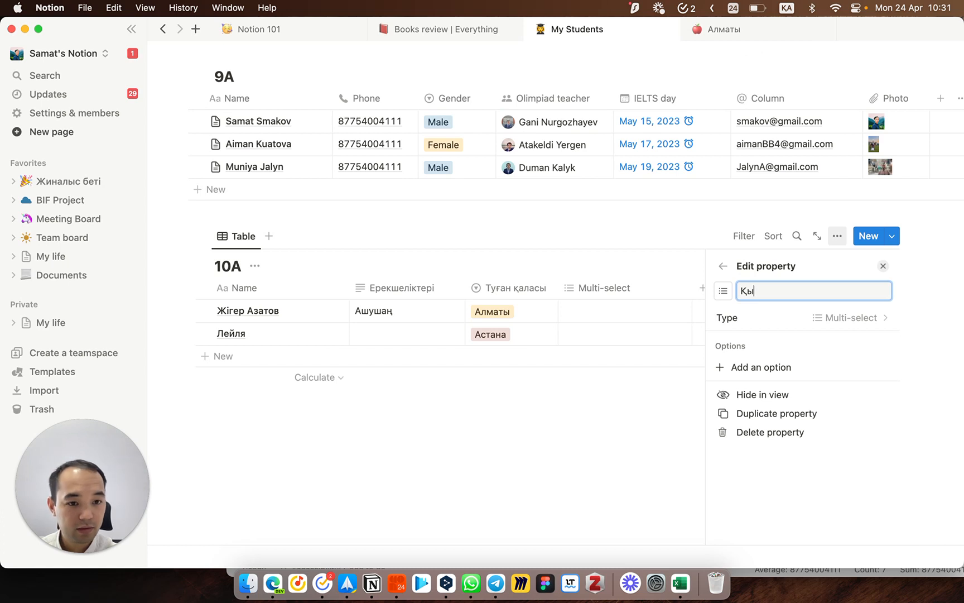
pyautogui.write('ызығушылығы')
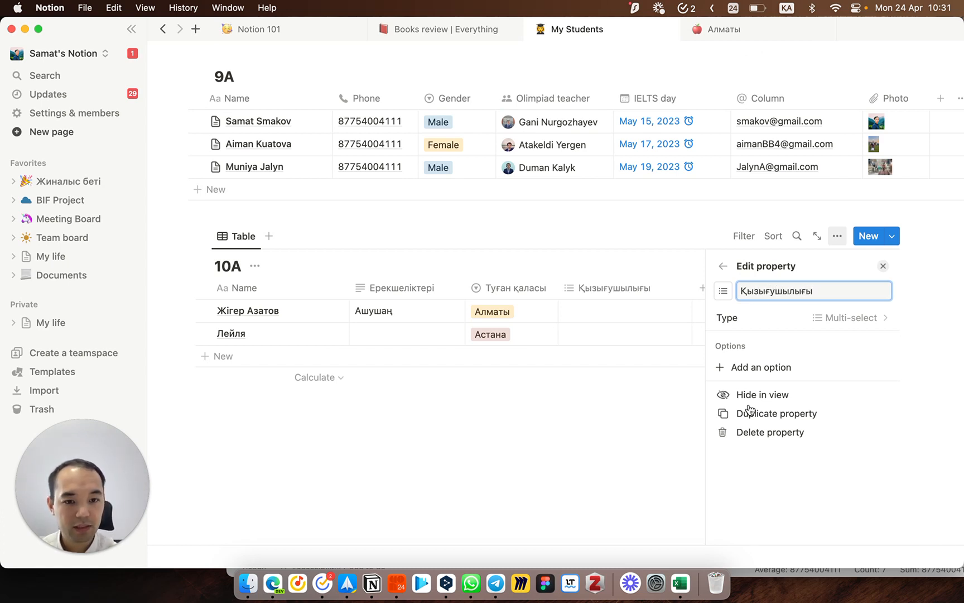
pyautogui.click(620, 453)
# Step: Tag the first student's interests as Домбыра, Гитара, Футбол and Тенис
pyautogui.click(619, 306)
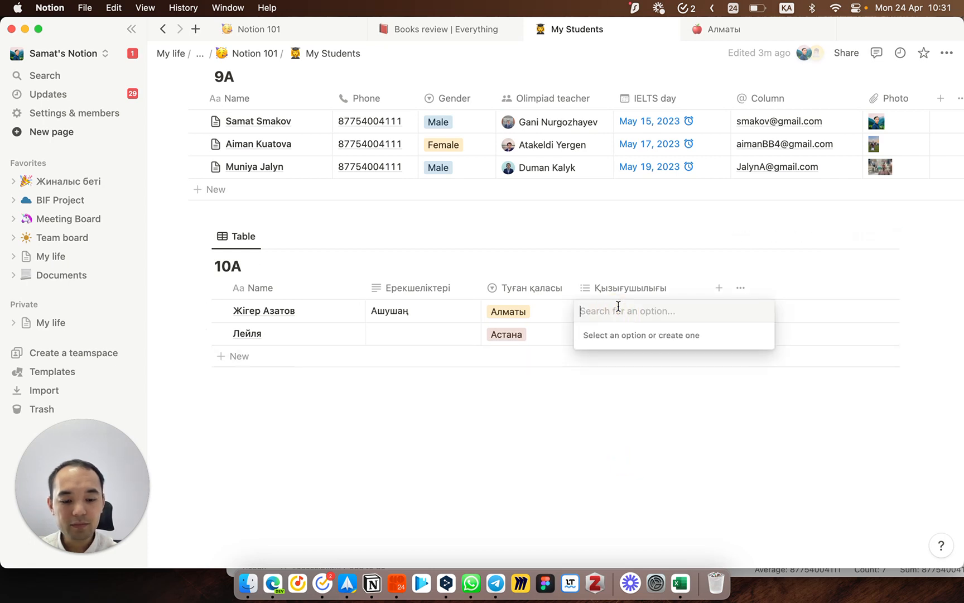
pyautogui.write('Домбыра')
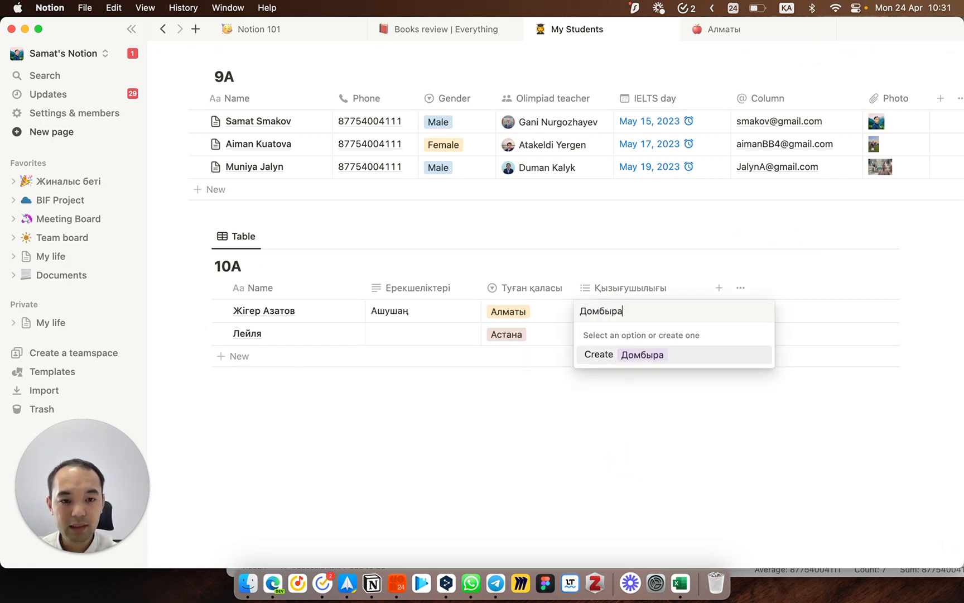
pyautogui.press('Return')
pyautogui.write('Гитара')
pyautogui.press('Return')
pyautogui.write('Футбол')
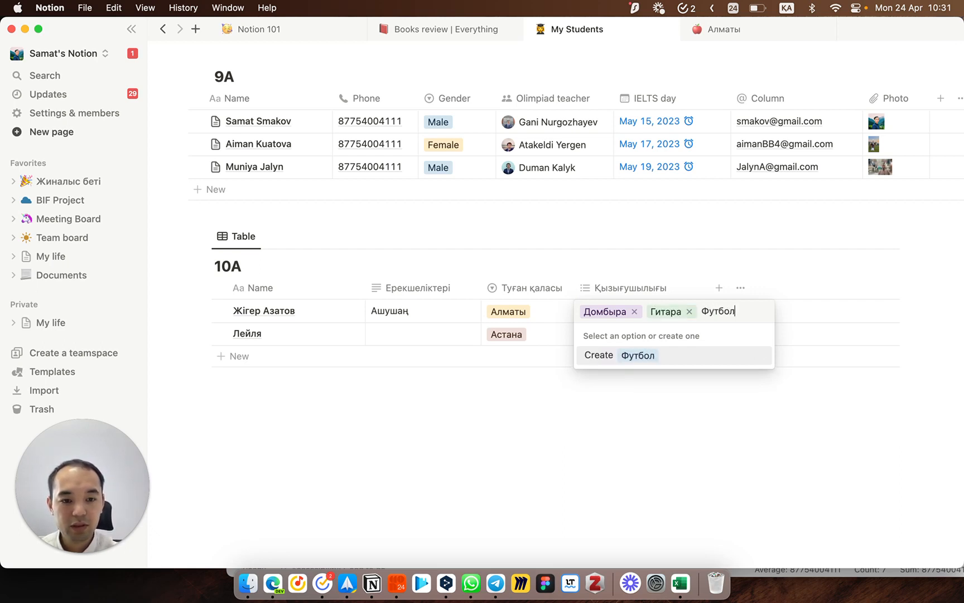
pyautogui.press('Return')
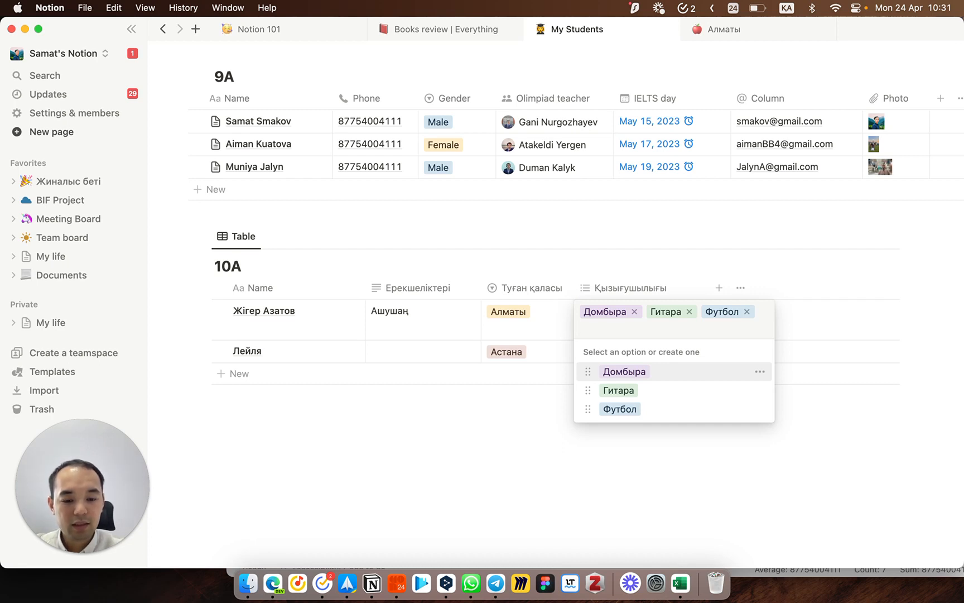
pyautogui.write('Т')
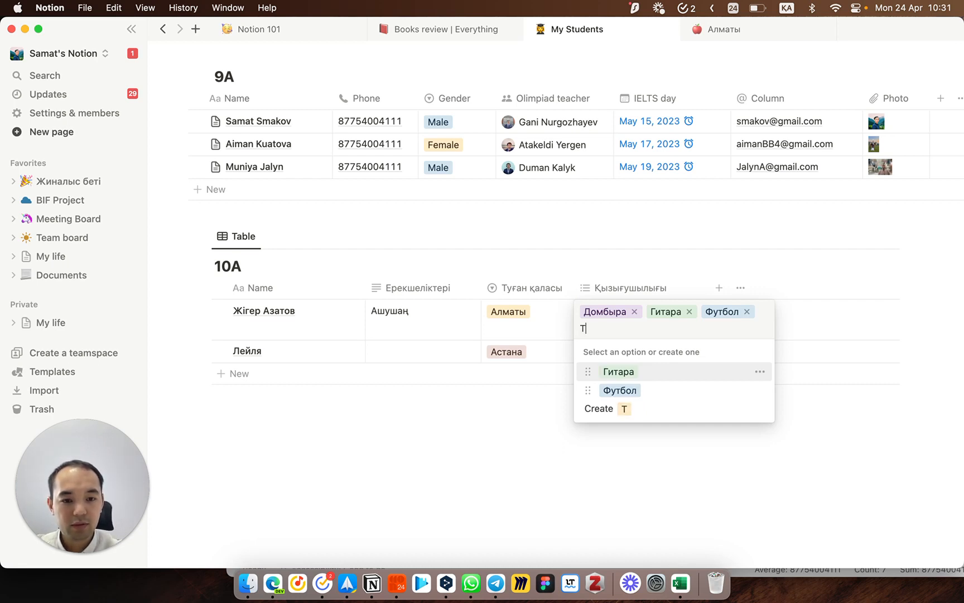
pyautogui.write('енис')
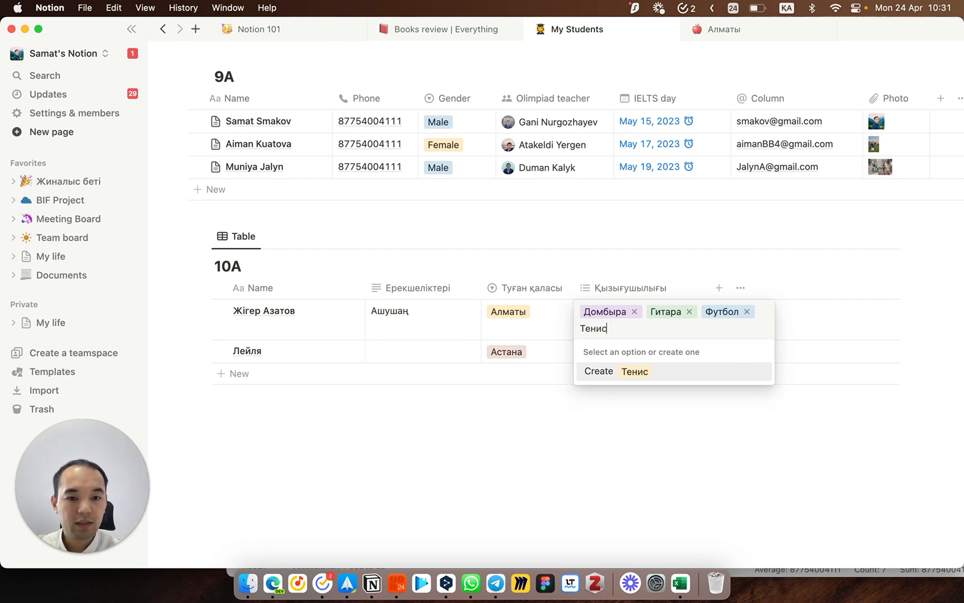
pyautogui.press('Return')
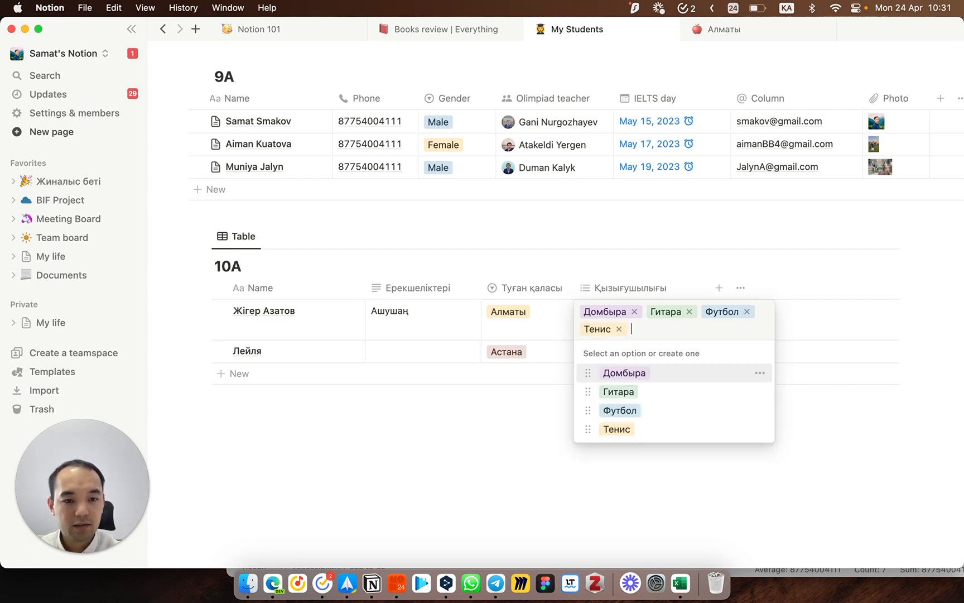
pyautogui.press('Escape')
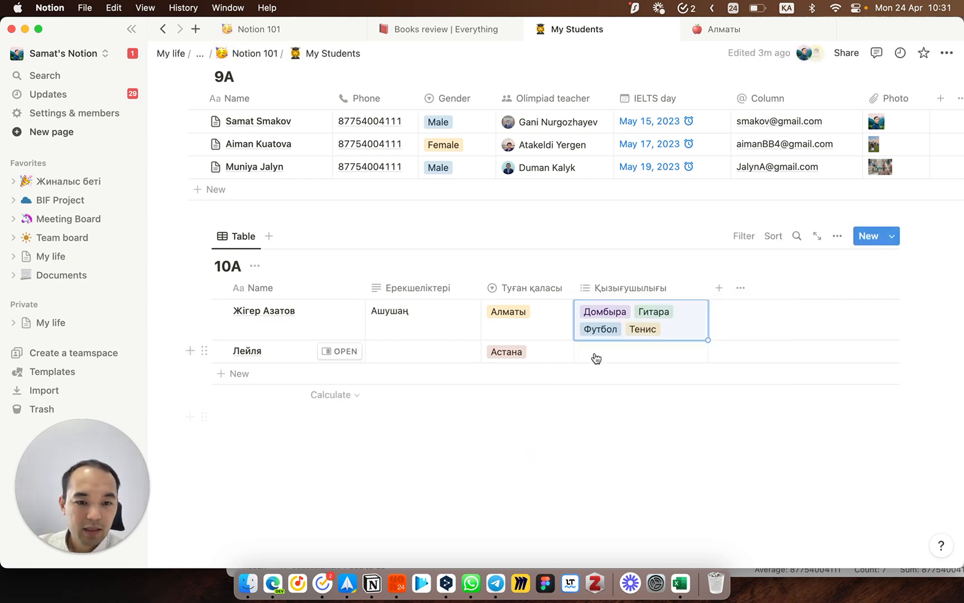
# Step: Give the second student the interests Домбыра and a new Ән айту tag
pyautogui.click(533, 319)
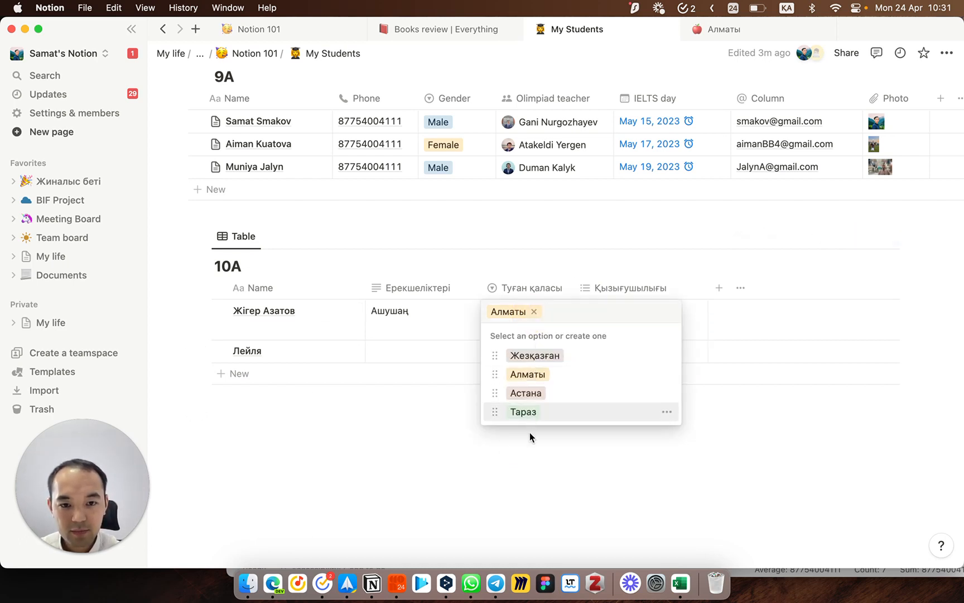
pyautogui.click(545, 374)
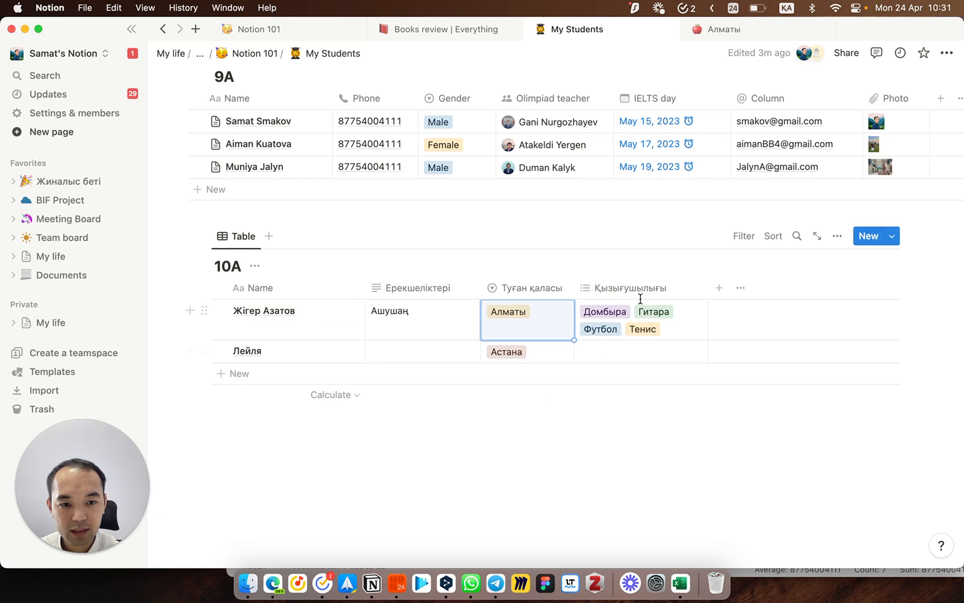
pyautogui.click(612, 353)
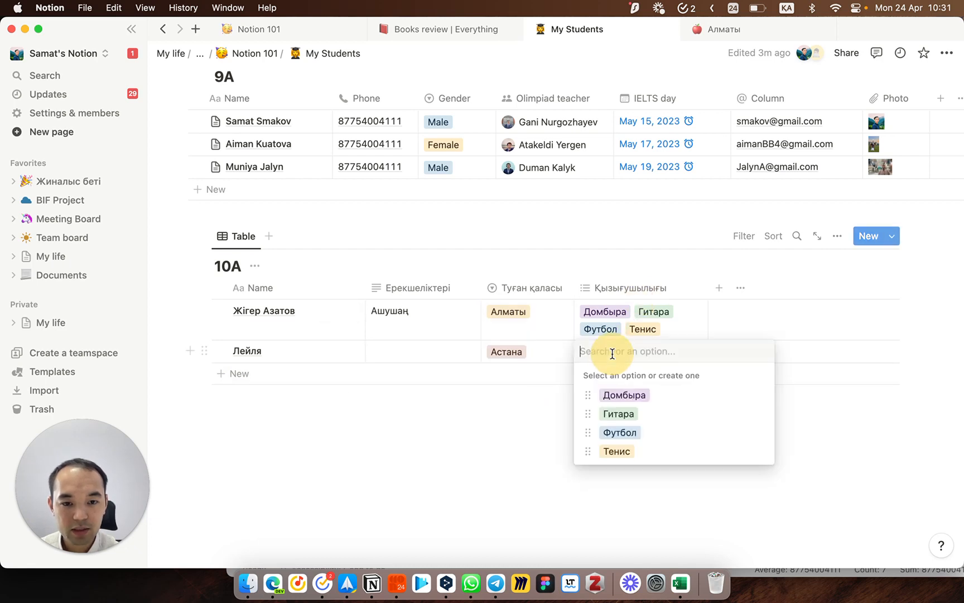
pyautogui.click(620, 395)
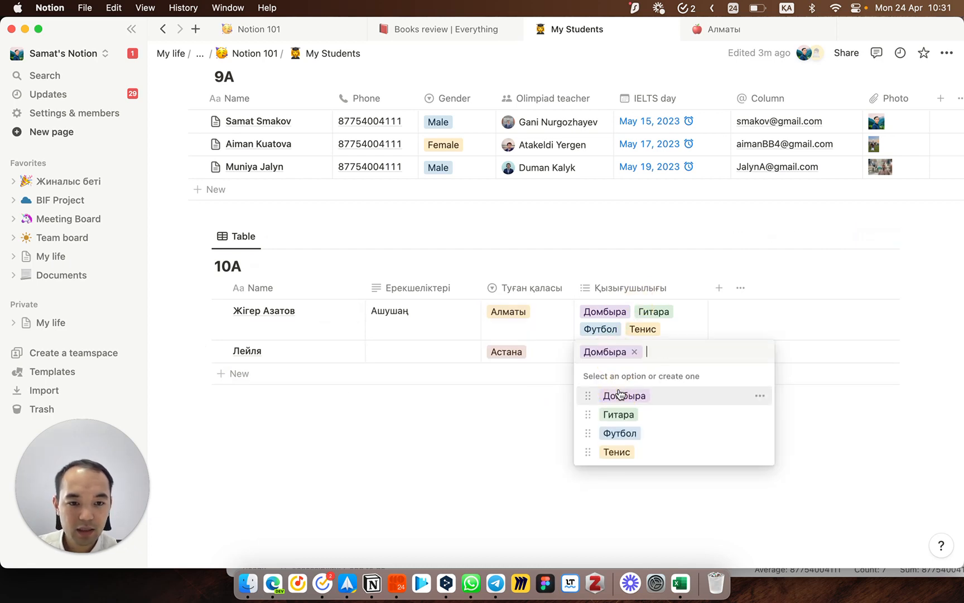
pyautogui.write('Ән айту')
pyautogui.press('Return')
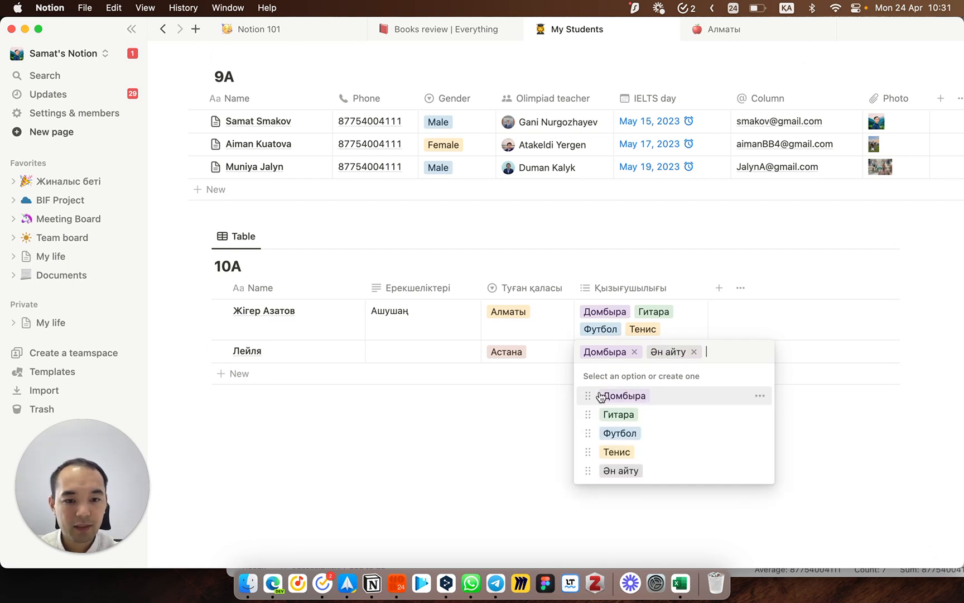
pyautogui.click(508, 446)
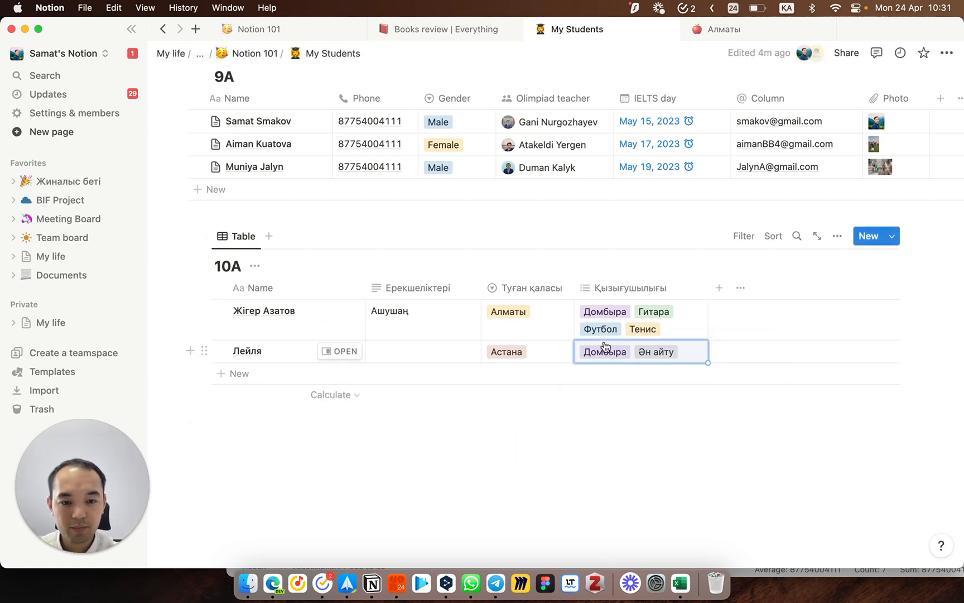
# Step: Remove Тенис and Домбыра from the first student's interests, then add a new row
pyautogui.click(631, 332)
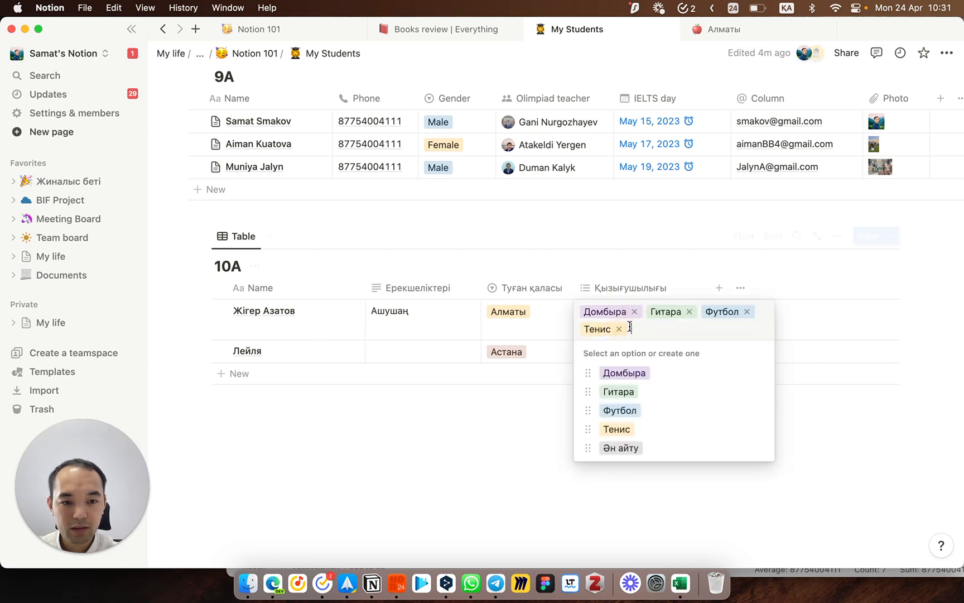
pyautogui.click(619, 329)
pyautogui.click(634, 312)
pyautogui.press('Escape')
pyautogui.click(517, 361)
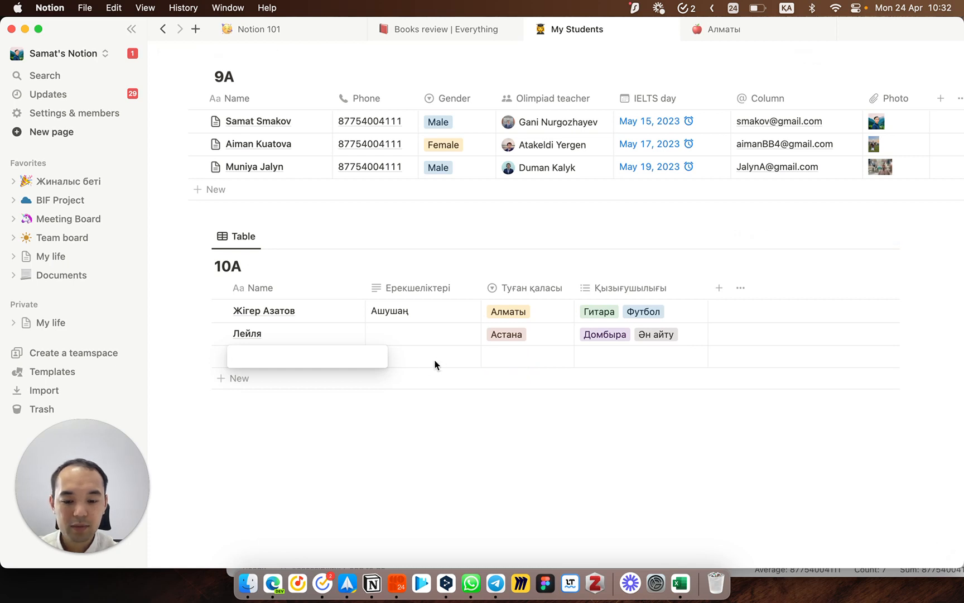
# Step: Enter the third student's name and give them the Футбол interest
pyautogui.write('Қай')
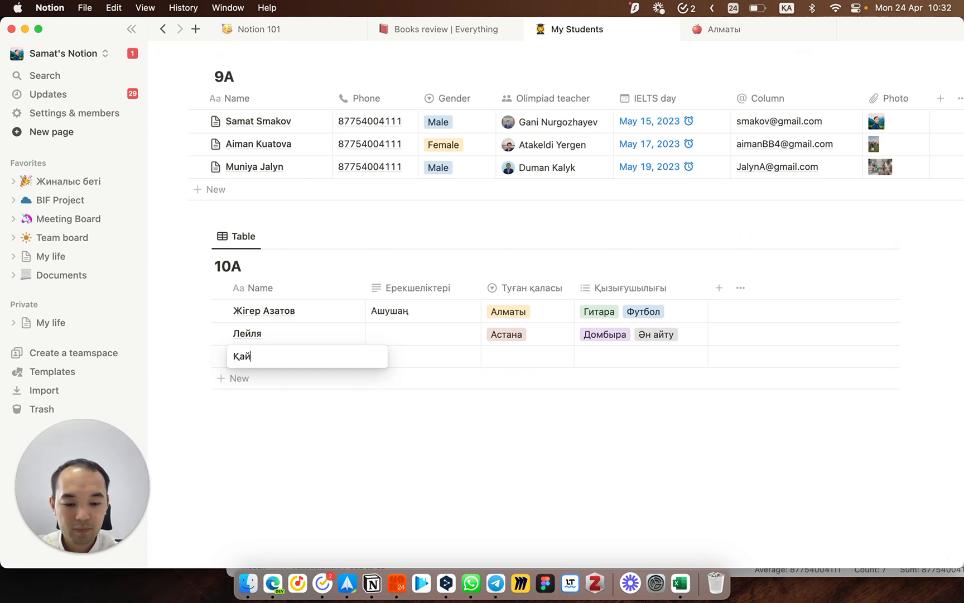
pyautogui.write('рат')
pyautogui.press('Tab')
pyautogui.press('Tab')
pyautogui.press('Tab')
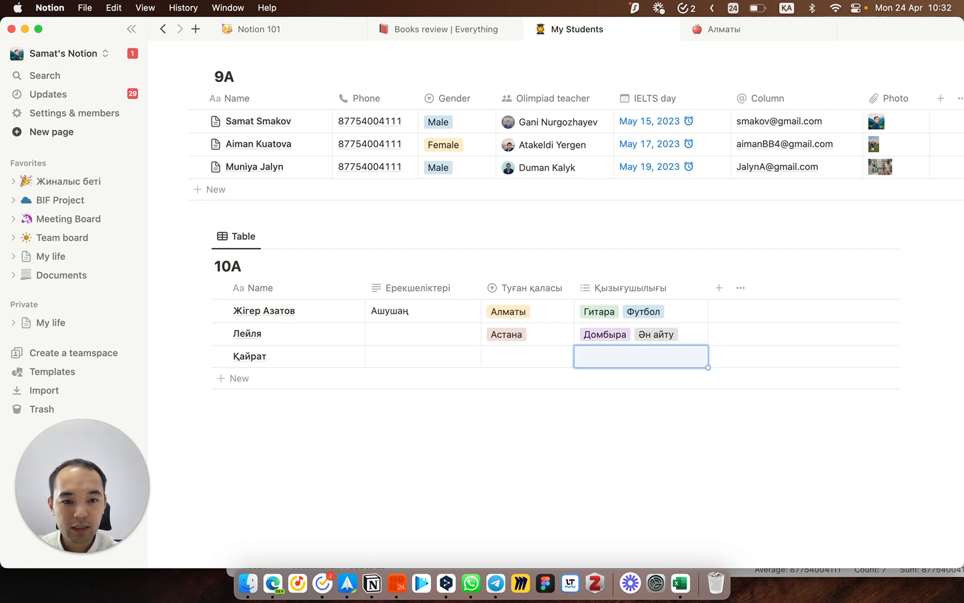
pyautogui.press('Return')
pyautogui.press('Down')
pyautogui.press('Down')
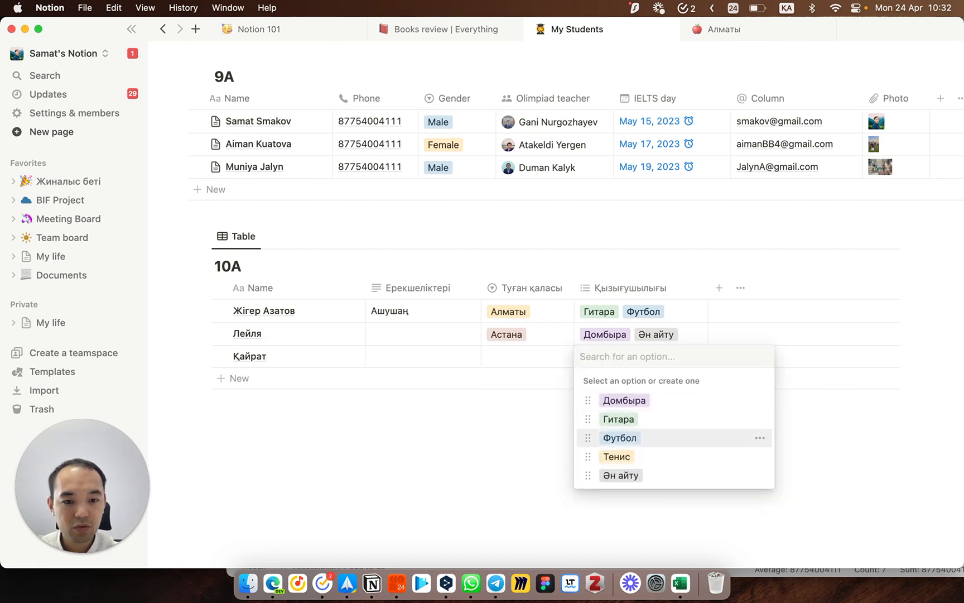
pyautogui.press('Return')
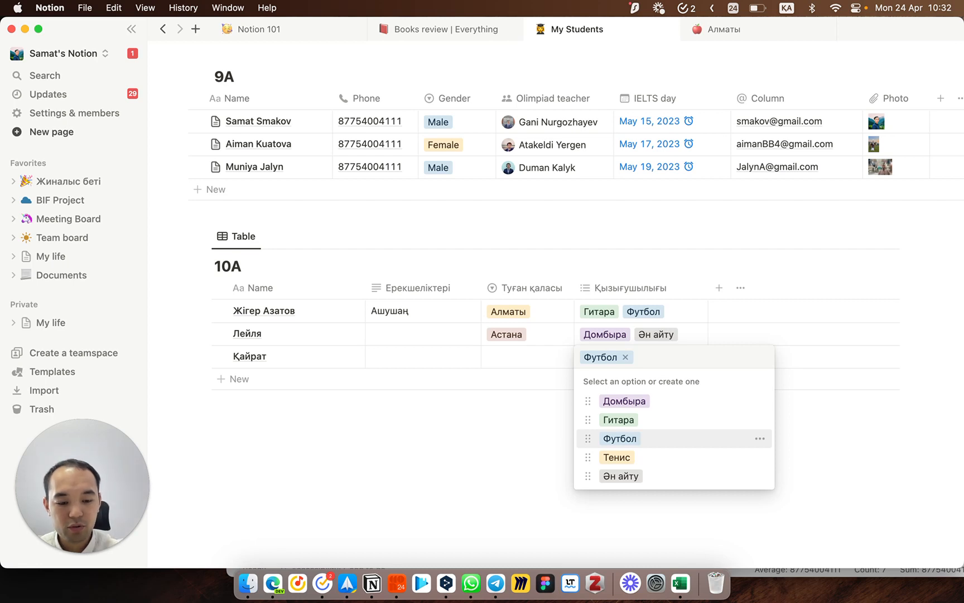
# Step: Create a new Дота interest tag and add it to the third student
pyautogui.write('Дота')
pyautogui.press('Return')
pyautogui.press('Escape')
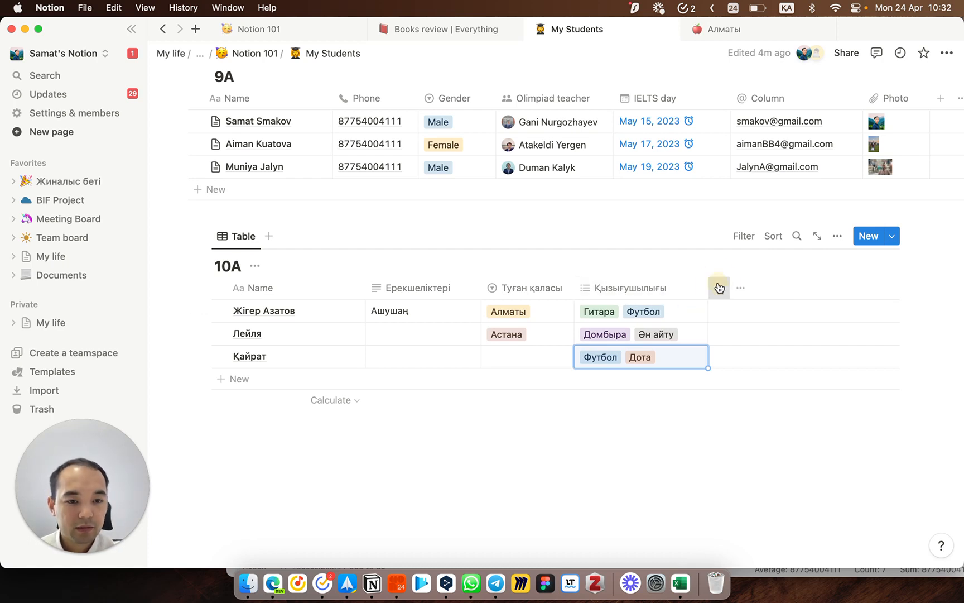
pyautogui.click(719, 287)
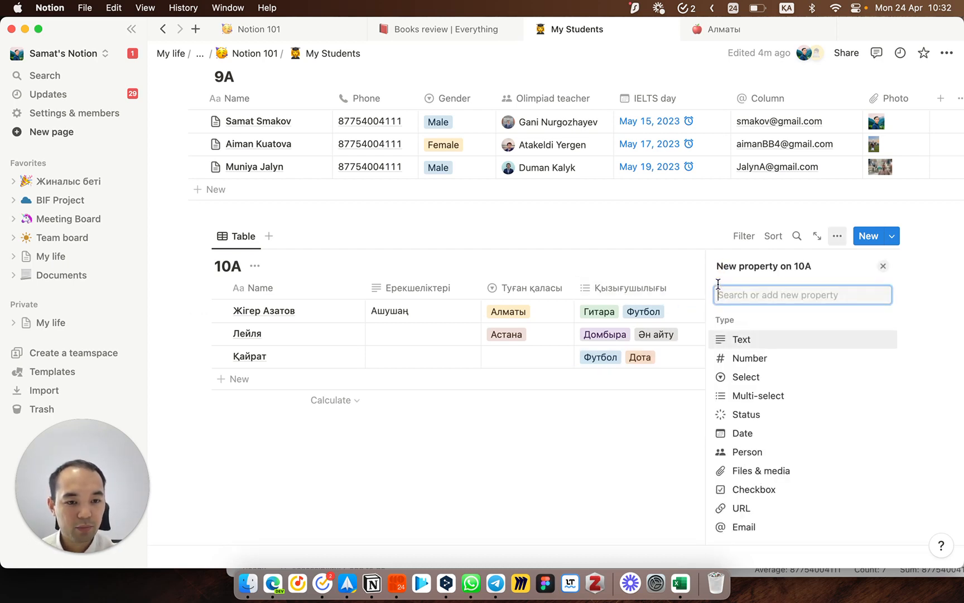
# Step: Add a Status column to the 10A table and review its Not started option
pyautogui.click(764, 416)
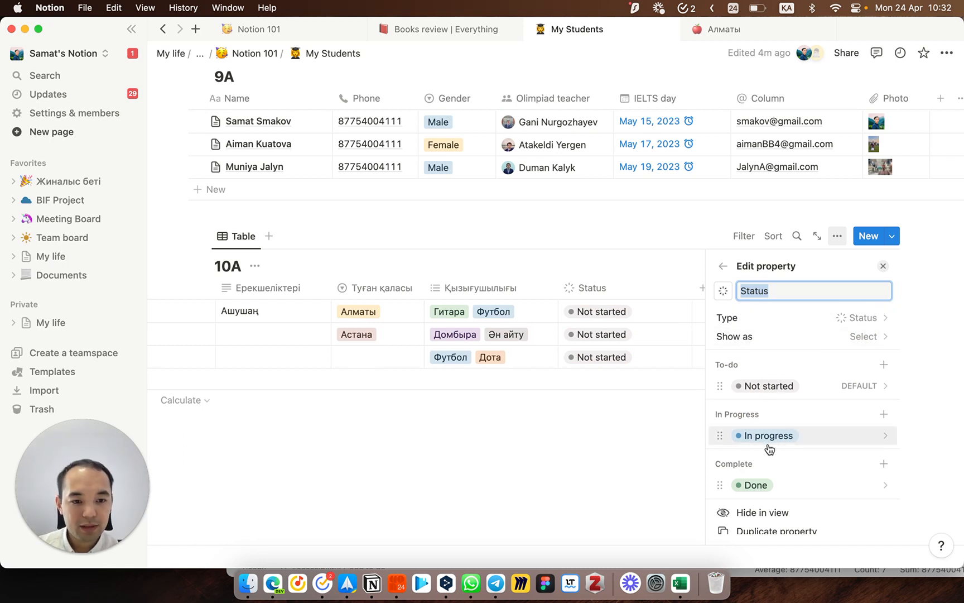
pyautogui.scroll(-2, 727, 344)
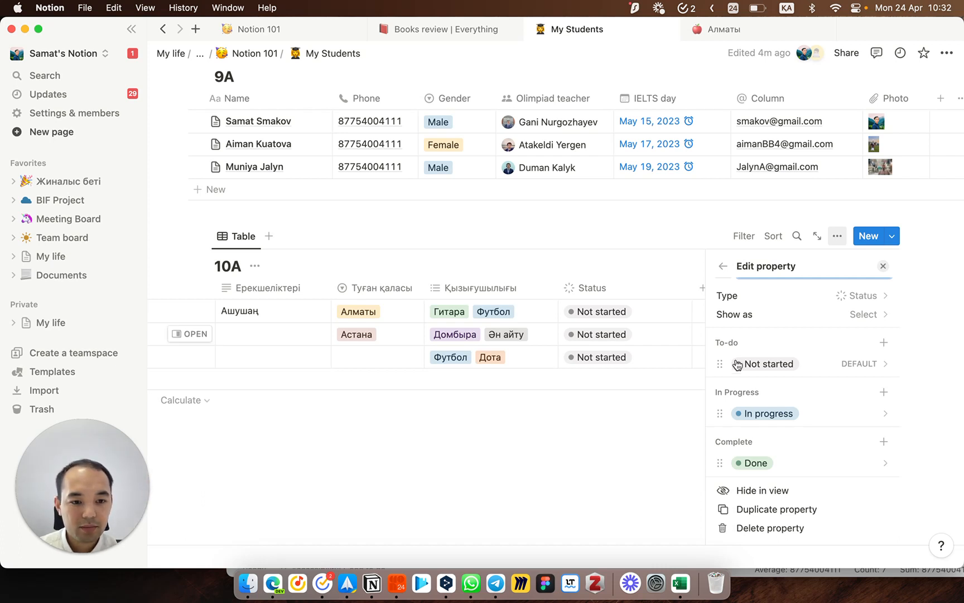
pyautogui.click(785, 365)
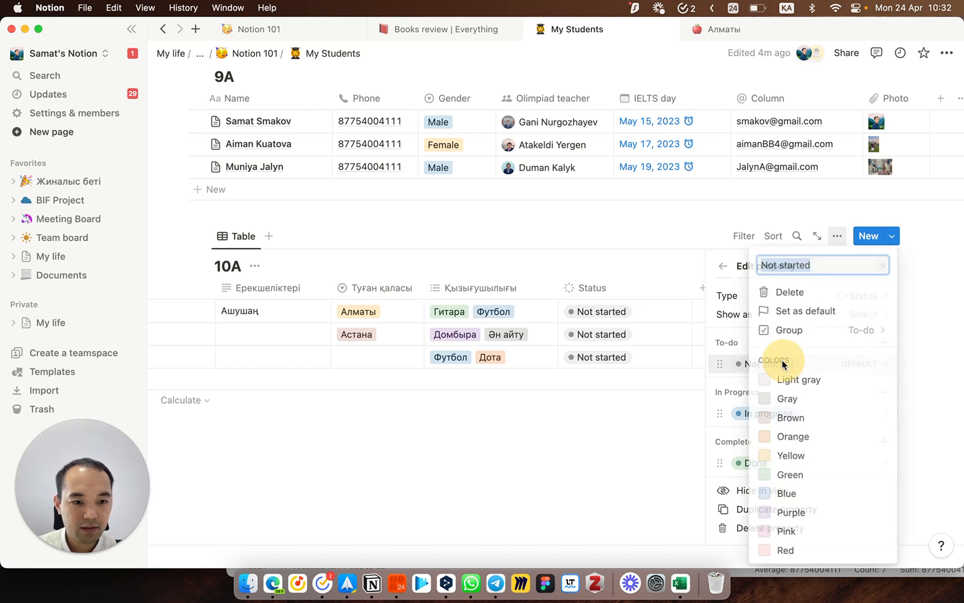
pyautogui.click(713, 332)
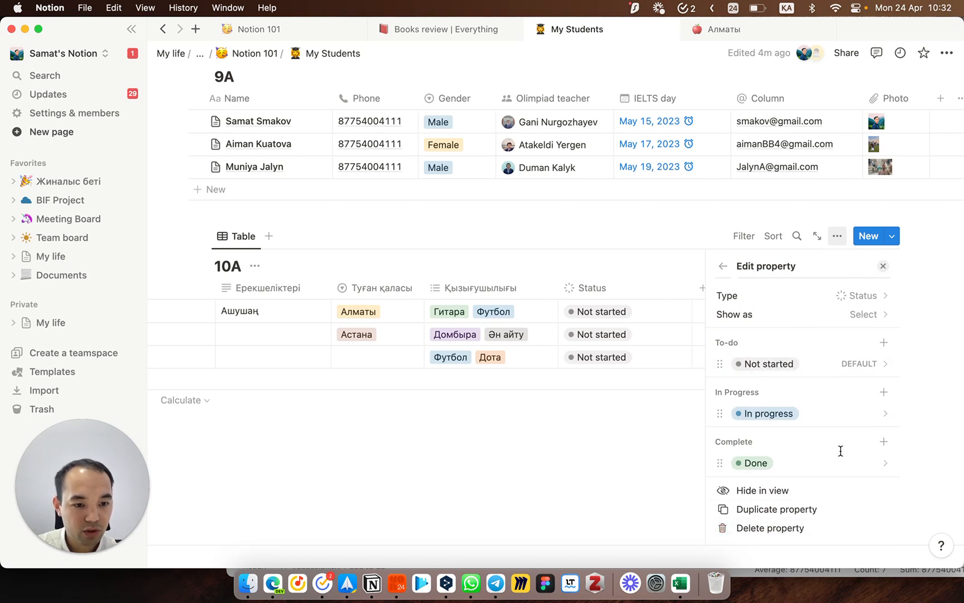
pyautogui.click(883, 268)
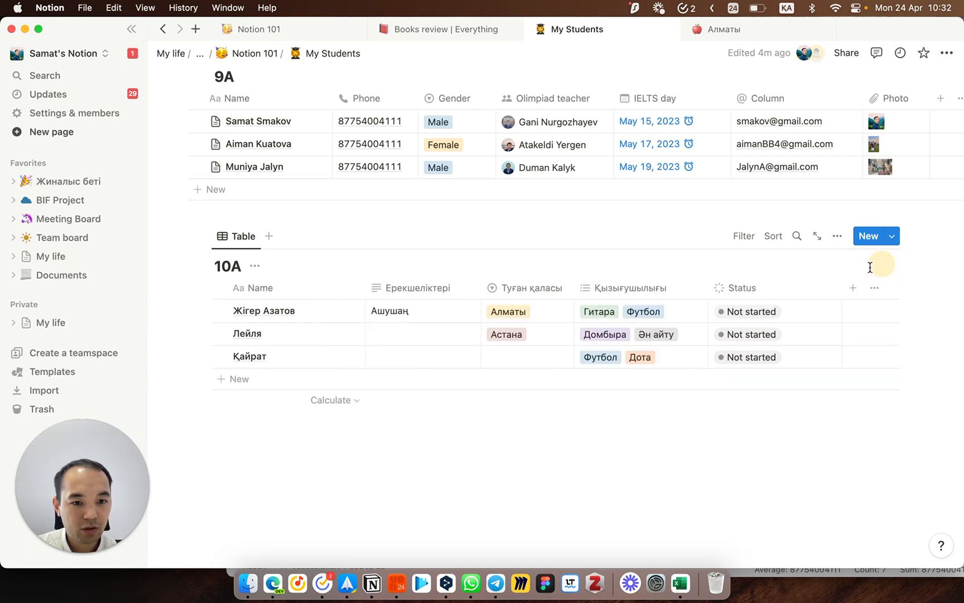
# Step: Rename the Status column to Ielets-ке дайындық
pyautogui.click(775, 286)
pyautogui.doubleClick(759, 316)
pyautogui.write('Ш')
pyautogui.press('BackSpace')
pyautogui.hotkey('ctrl', 'space')
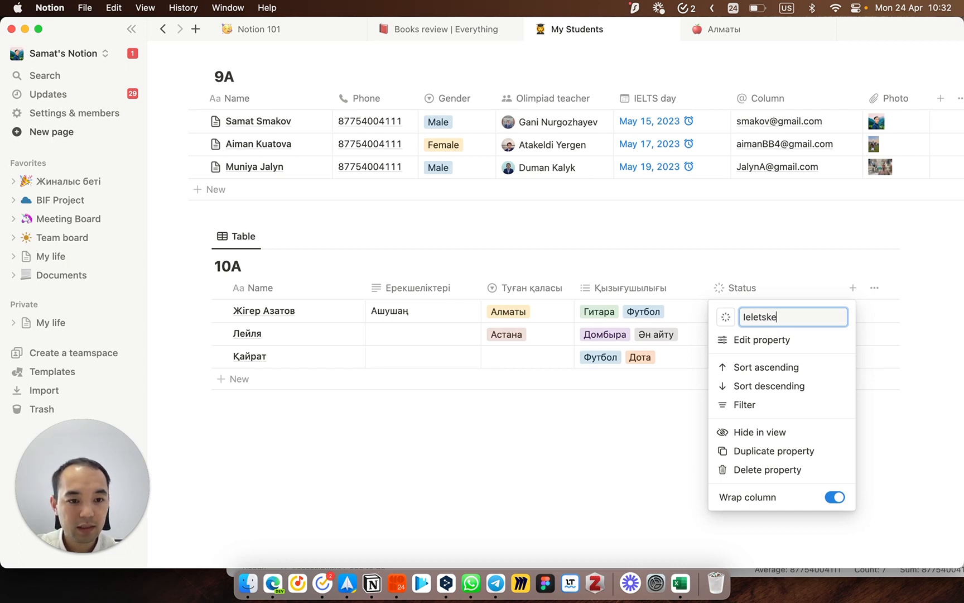
pyautogui.hotkey('ctrl', 'space')
pyautogui.write('к')
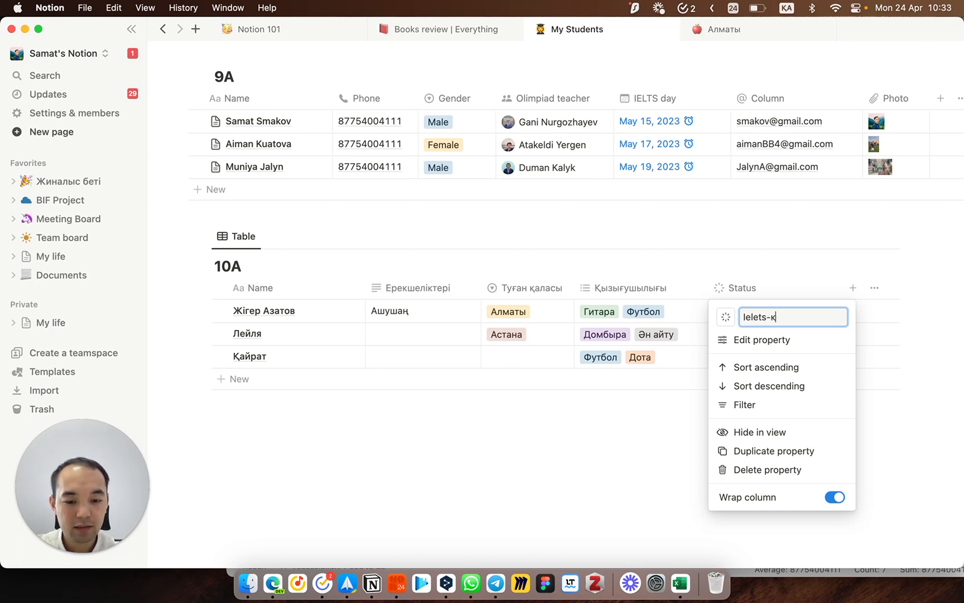
pyautogui.write('е дайы')
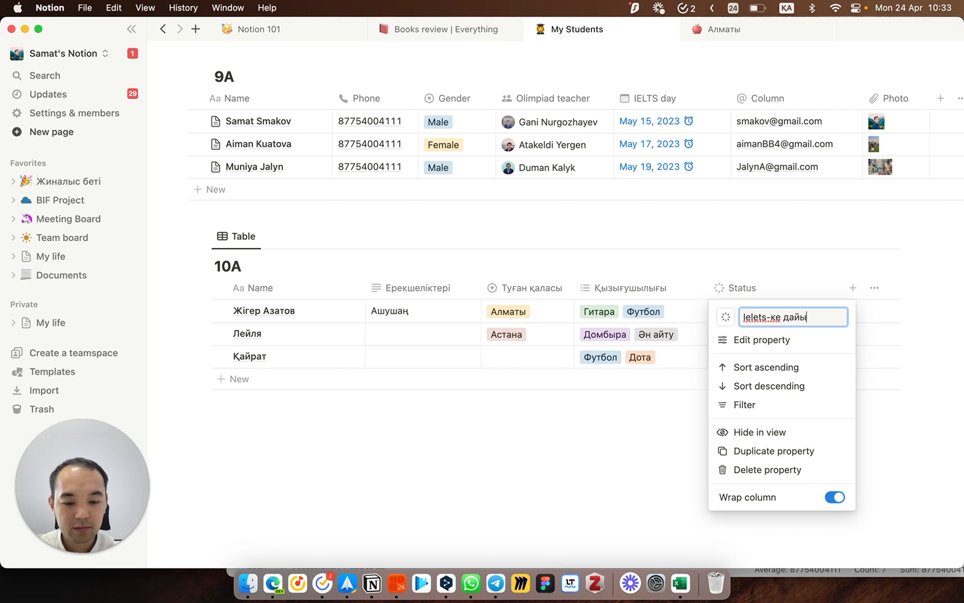
pyautogui.write('ндық')
pyautogui.press('Return')
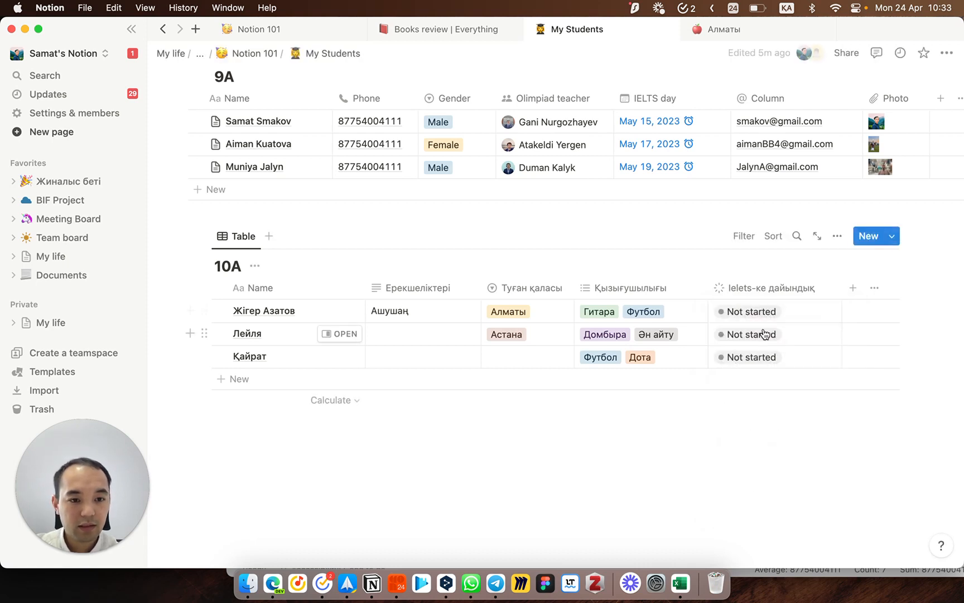
# Step: Keep the first student at Not started, and set the second to In progress and the third to Done
pyautogui.click(755, 319)
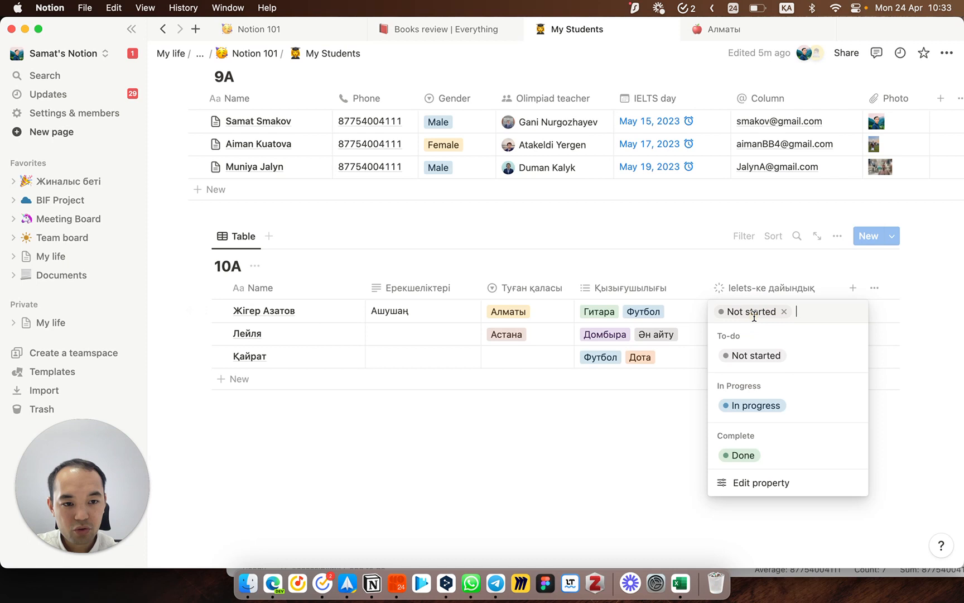
pyautogui.press('Escape')
pyautogui.click(740, 335)
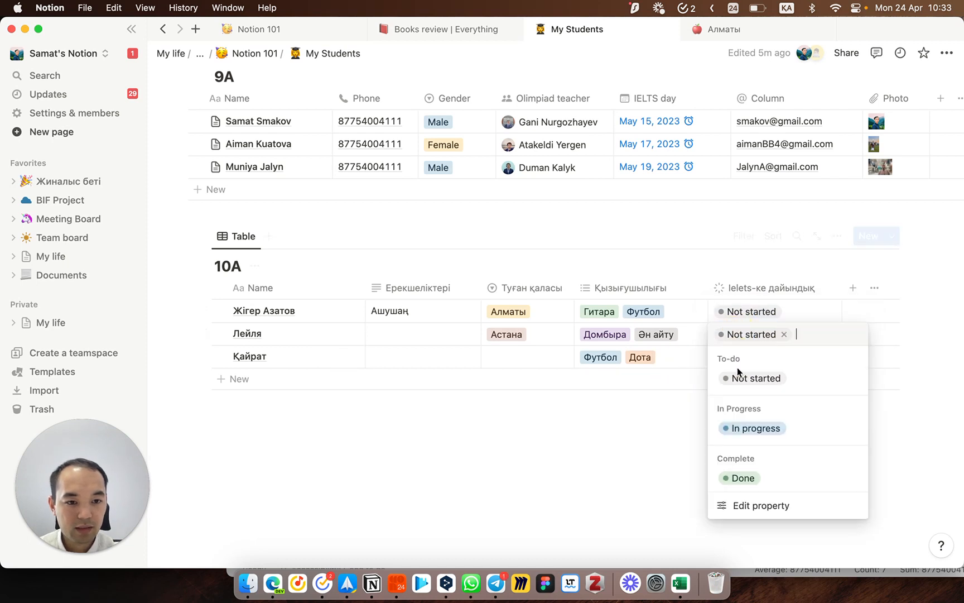
pyautogui.click(749, 434)
pyautogui.click(750, 357)
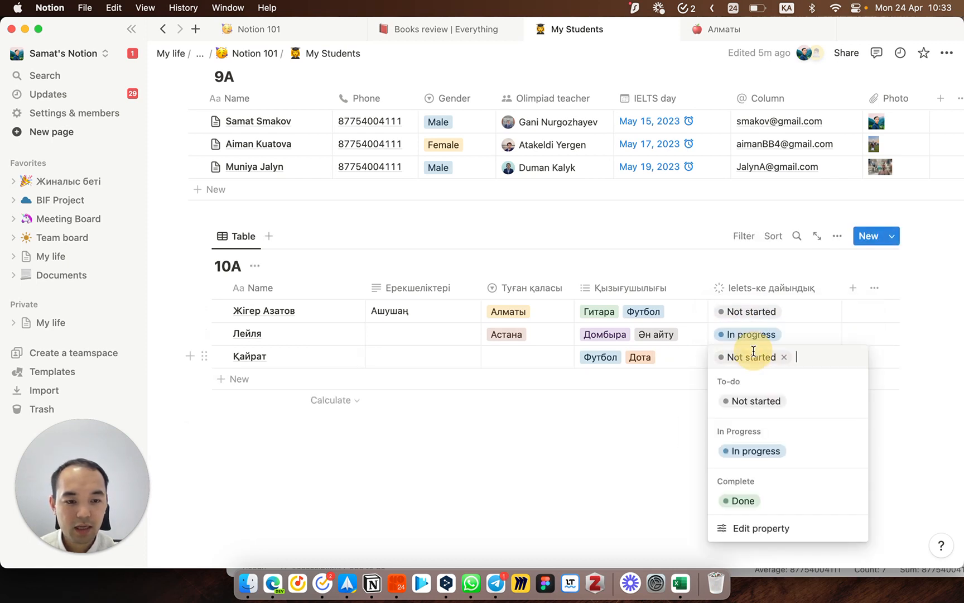
pyautogui.click(743, 499)
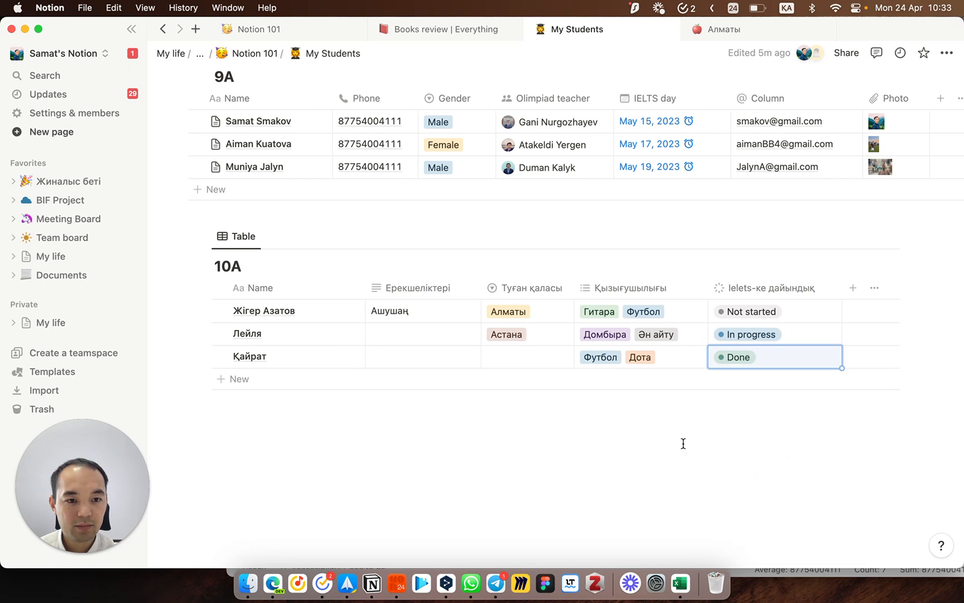
pyautogui.moveTo(842, 287); pyautogui.dragTo(828, 287)
# Step: Create the Үйіне баратын күн Date property using Day/Month/Year dates and 24-hour times
pyautogui.click(836, 289)
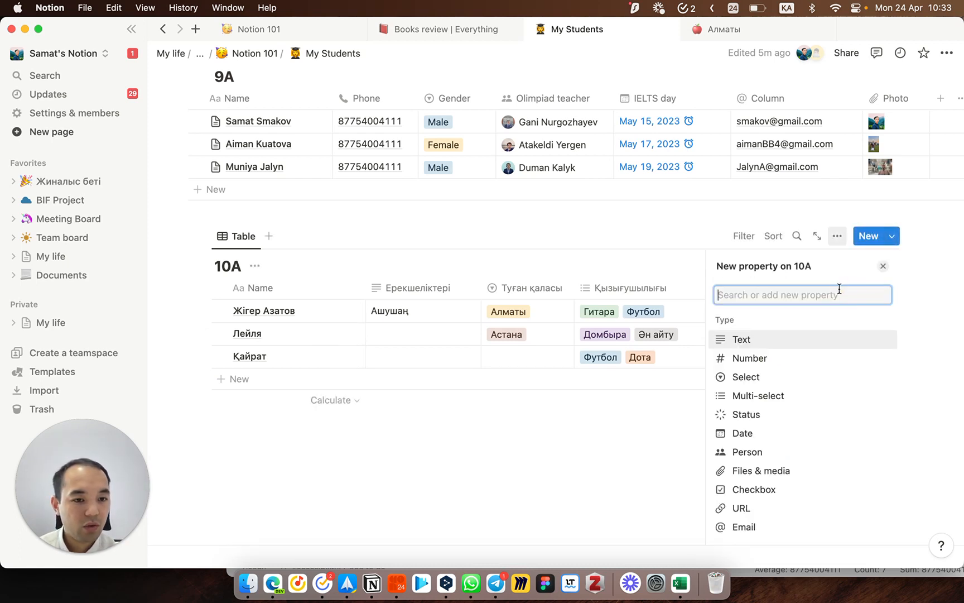
pyautogui.click(766, 436)
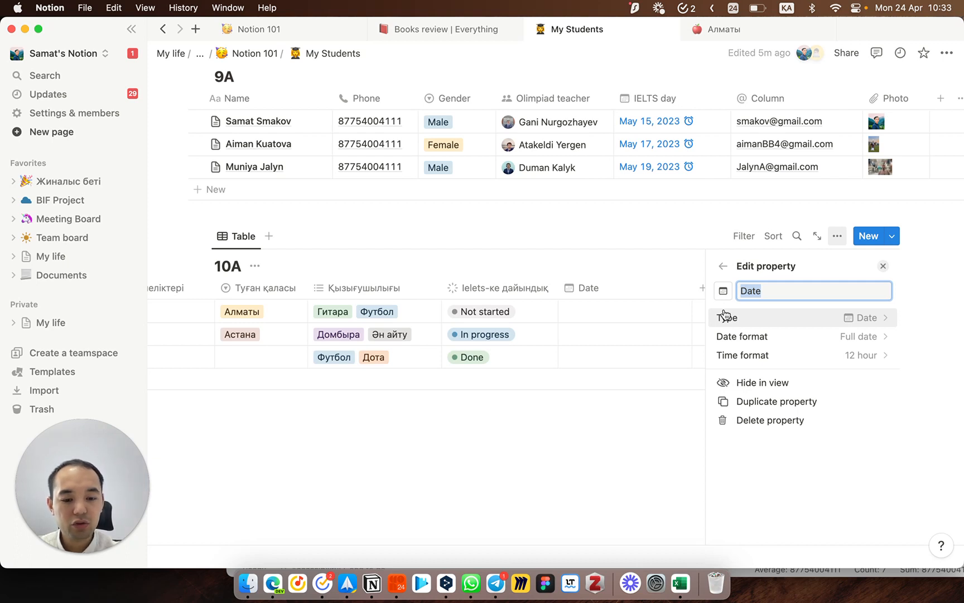
pyautogui.write('Y')
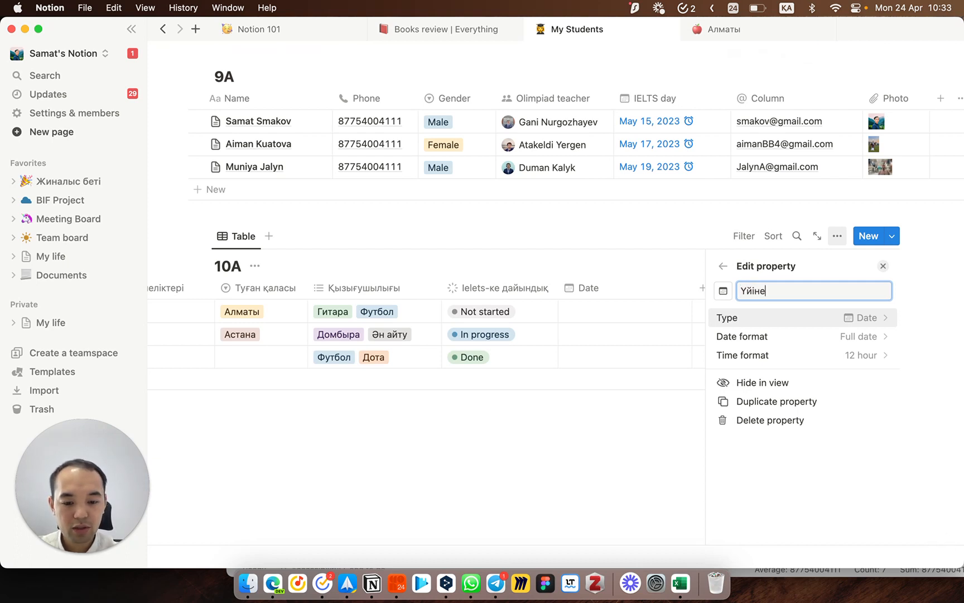
pyautogui.write('йіне баратын күн')
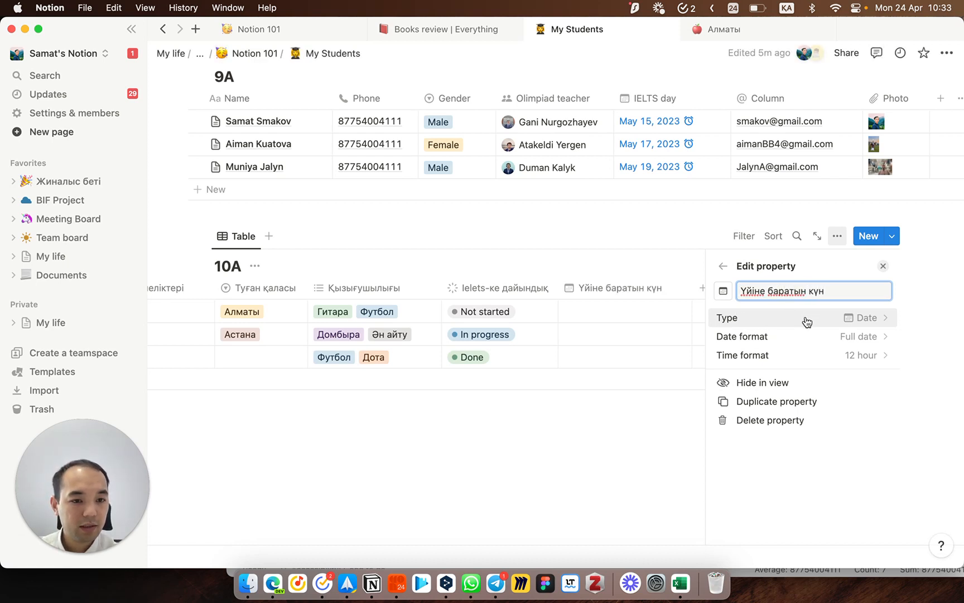
pyautogui.click(842, 337)
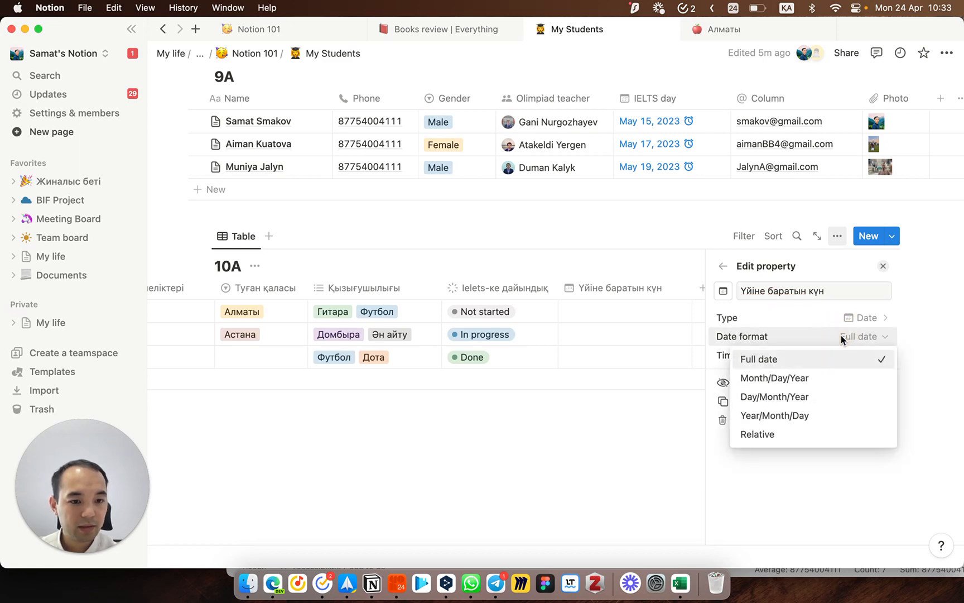
pyautogui.click(787, 398)
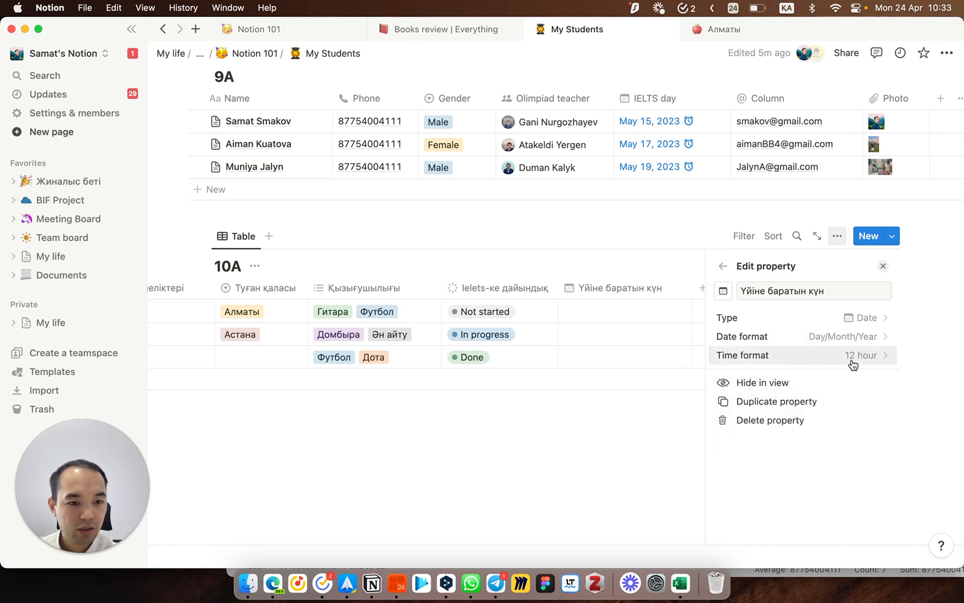
pyautogui.click(852, 358)
pyautogui.click(844, 396)
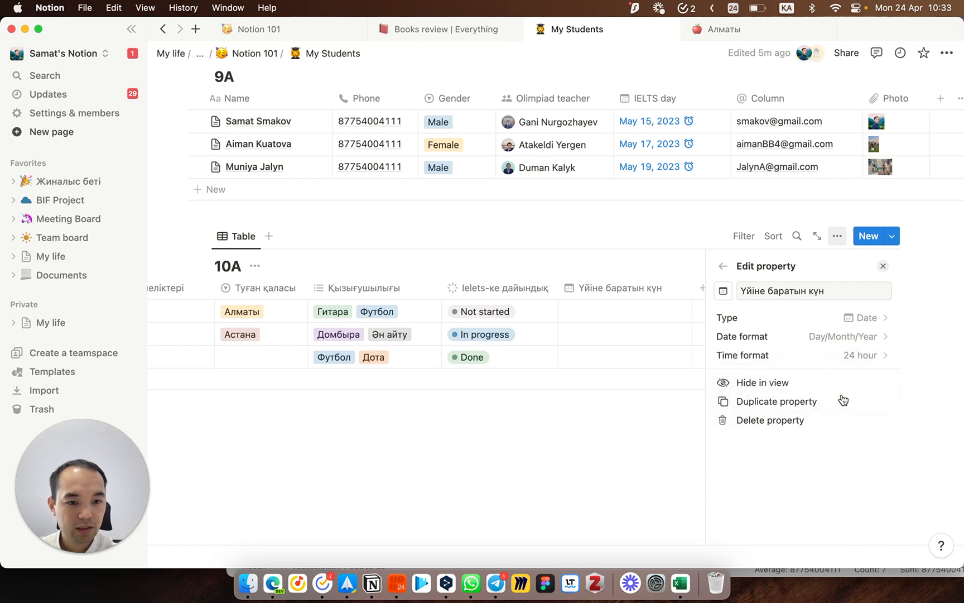
pyautogui.click(884, 266)
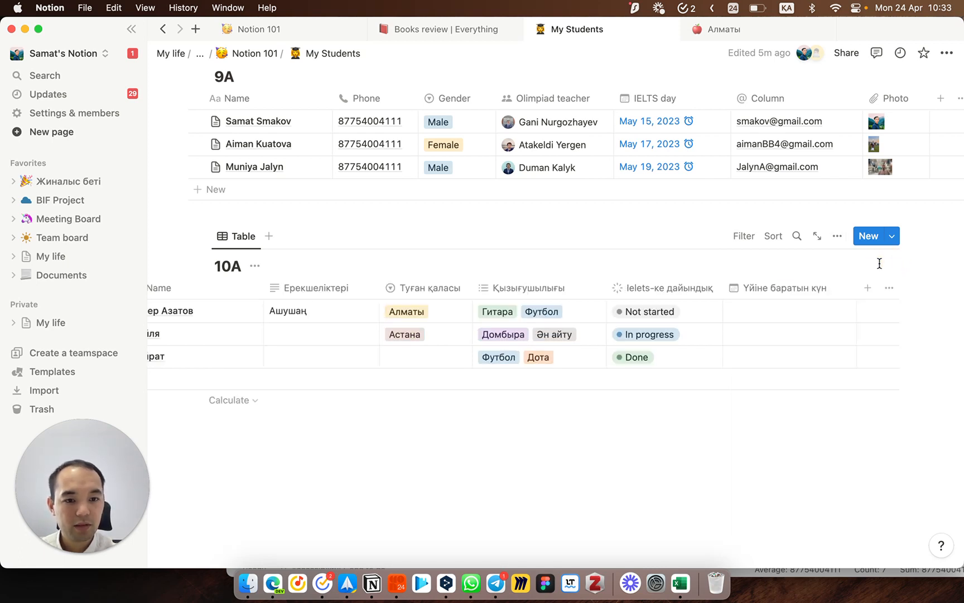
# Step: Set the first student's date to 25/04/2023 and copy it to the other two rows
pyautogui.click(805, 317)
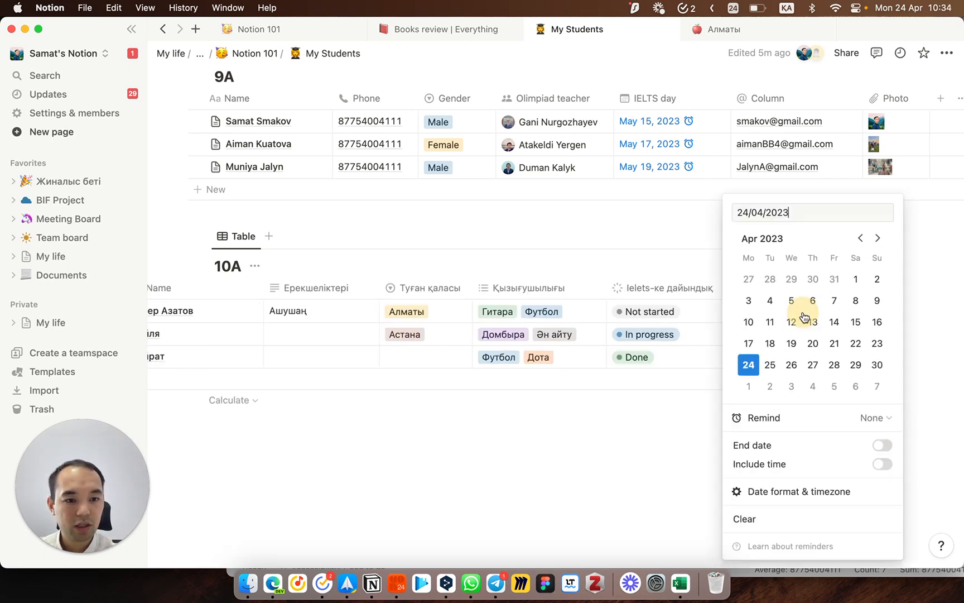
pyautogui.click(780, 364)
pyautogui.click(630, 365)
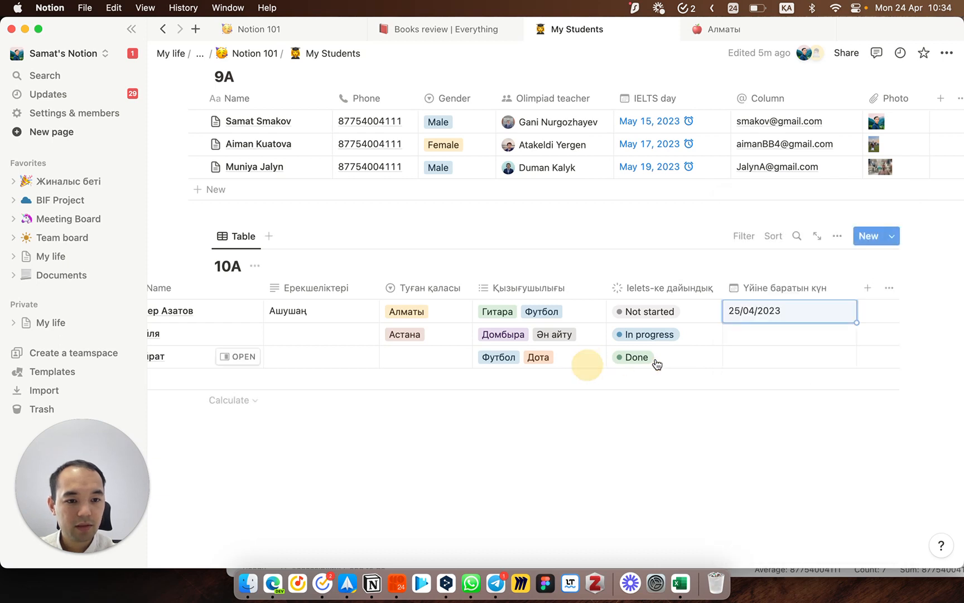
pyautogui.click(772, 346)
pyautogui.press('Up')
pyautogui.press('super+c')
pyautogui.press('Down')
pyautogui.hotkey('shift', 'Down')
pyautogui.press('super+v')
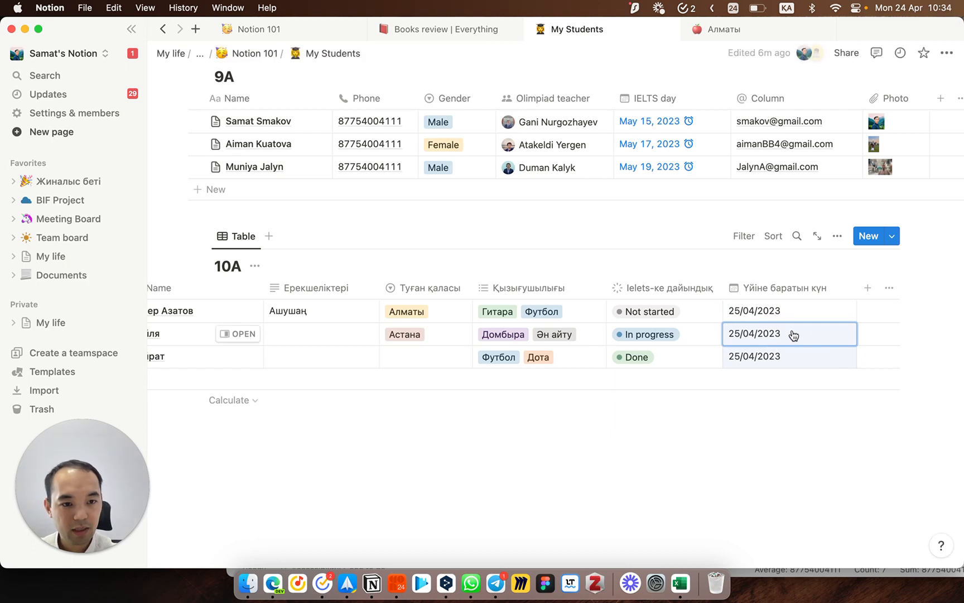
# Step: Change the third student's date to 01/05/2023
pyautogui.click(810, 314)
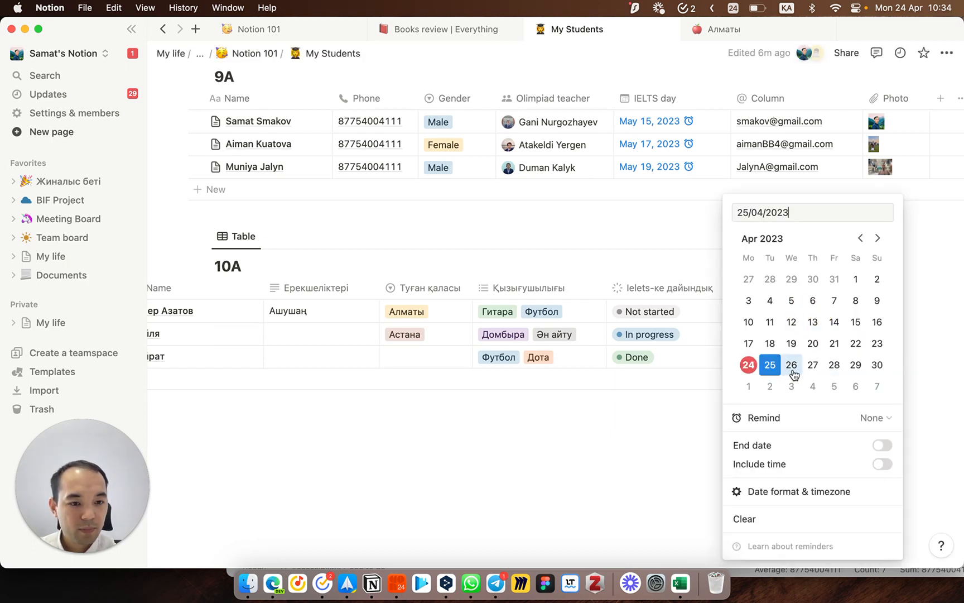
pyautogui.click(693, 386)
pyautogui.click(751, 356)
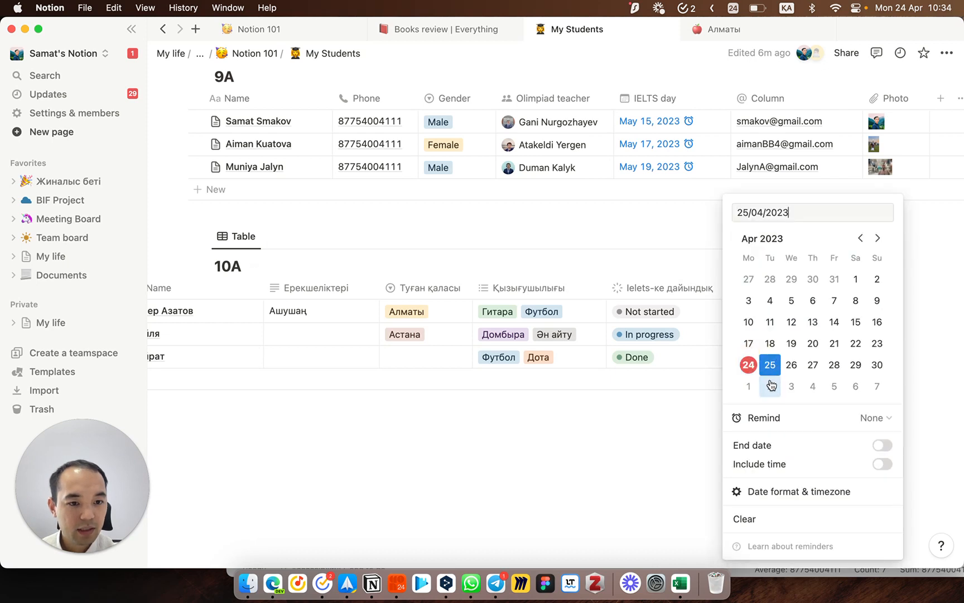
pyautogui.click(749, 387)
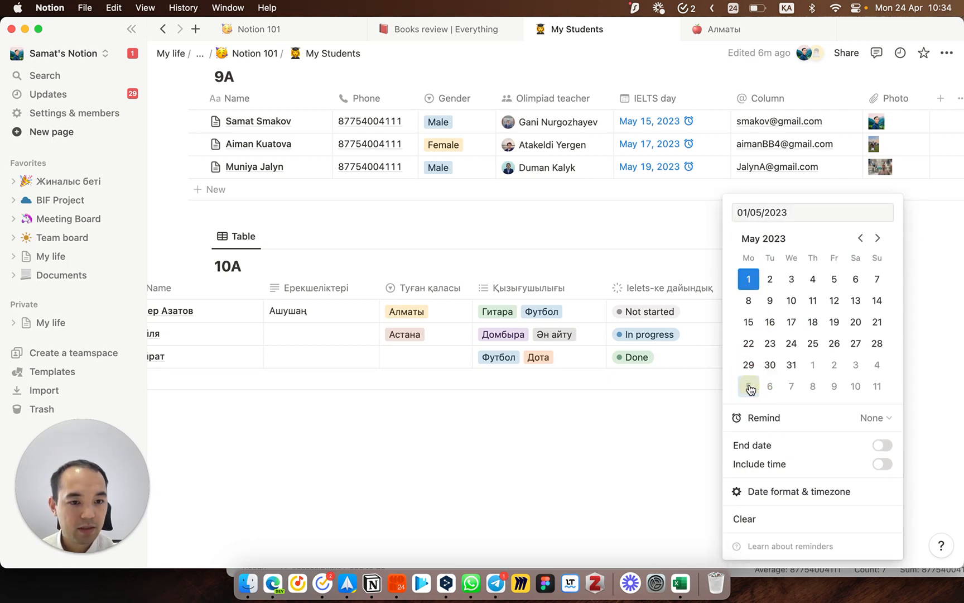
# Step: Add a reminder and a 13:00 time to the third student's 01/05/2023 date
pyautogui.click(772, 418)
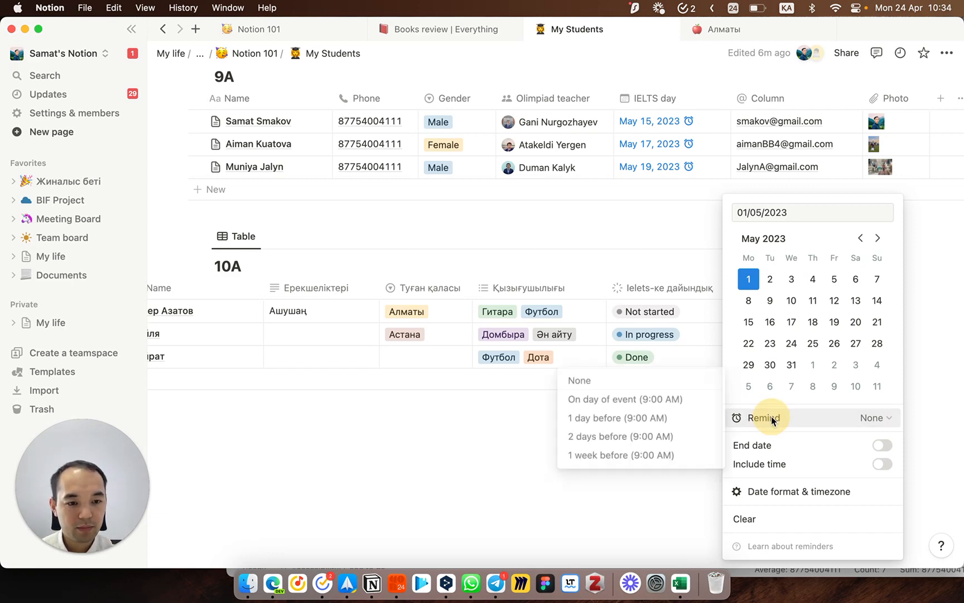
pyautogui.click(696, 419)
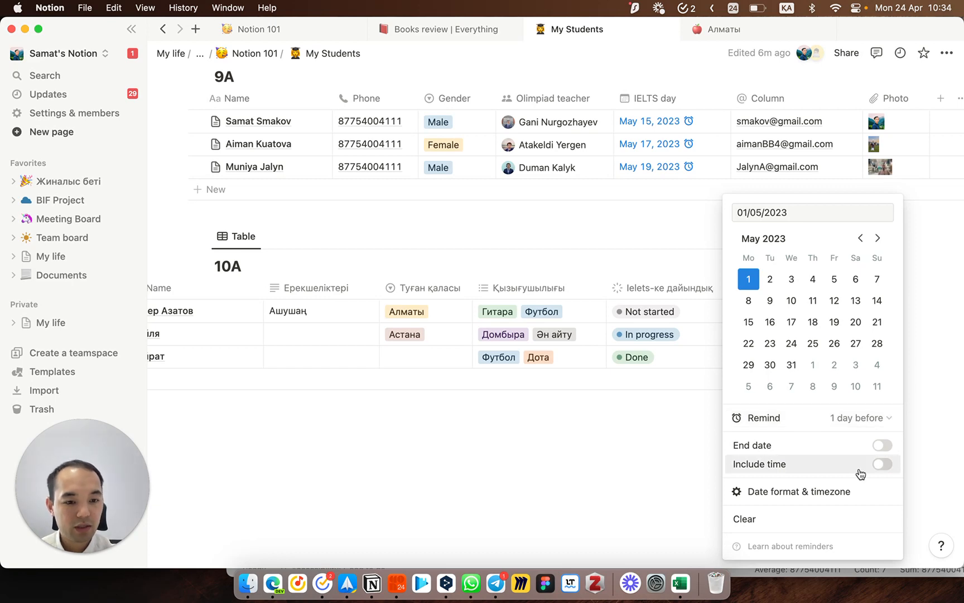
pyautogui.click(883, 464)
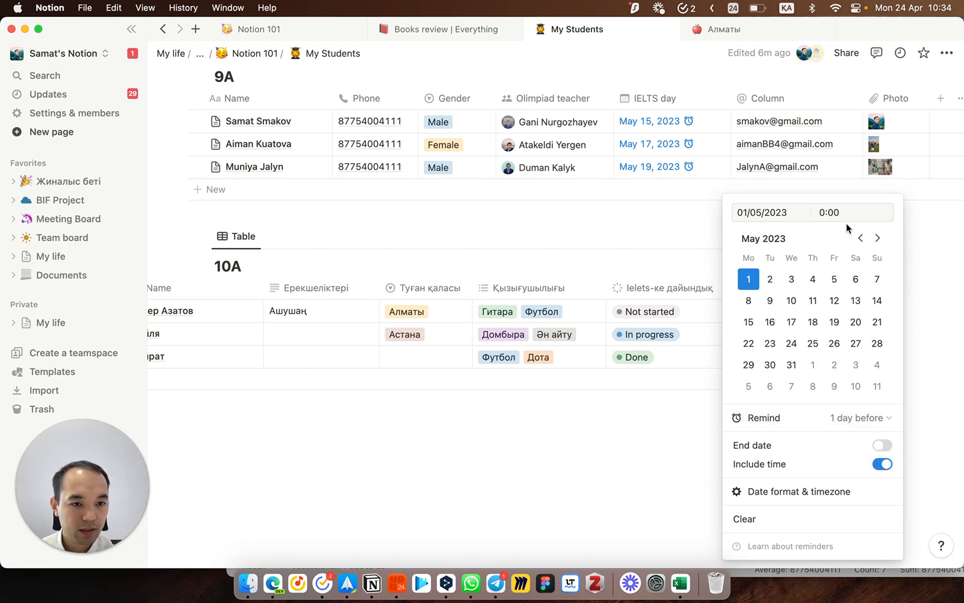
pyautogui.click(840, 209)
pyautogui.click(825, 210)
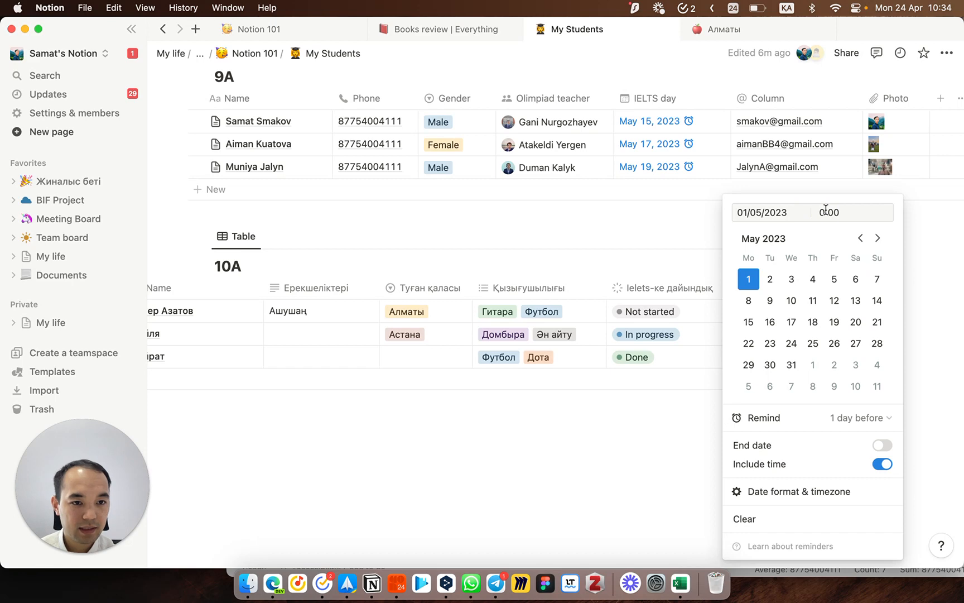
pyautogui.write('"i')
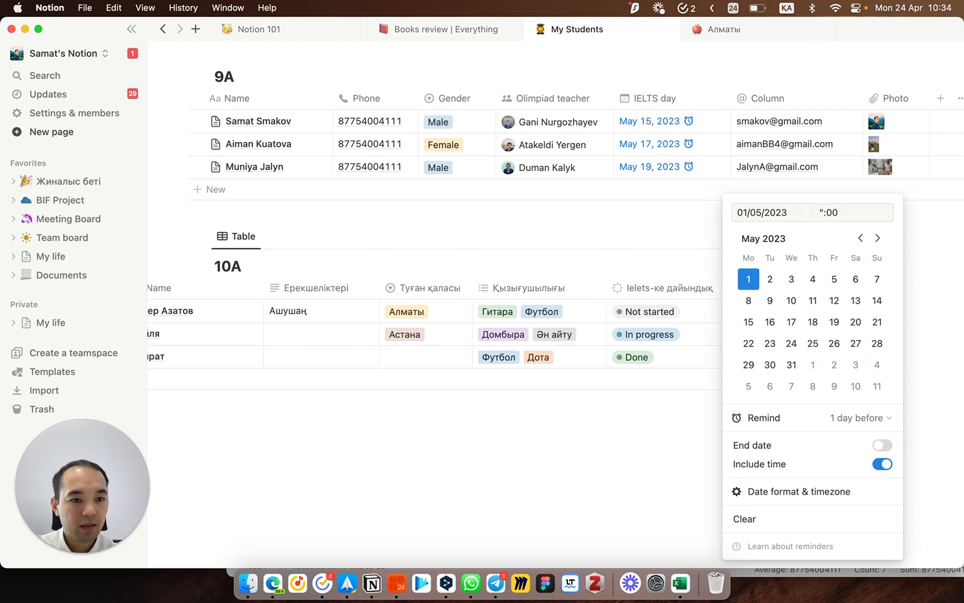
pyautogui.hotkey('ctrl', 'space')
pyautogui.write('13')
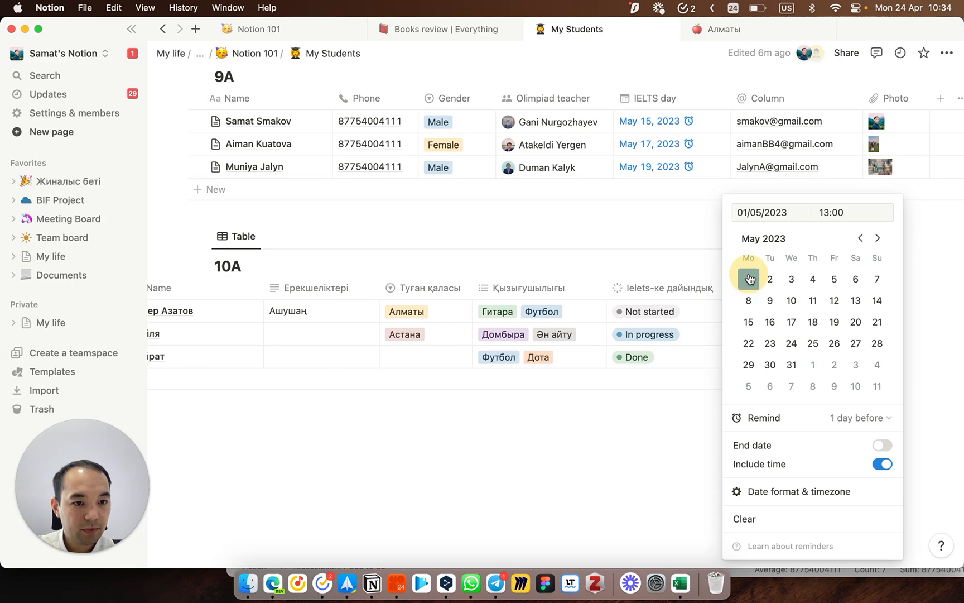
# Step: Change the reminder to 2 hours before and narrow the Үйіне баратын күн column slightly
pyautogui.click(855, 420)
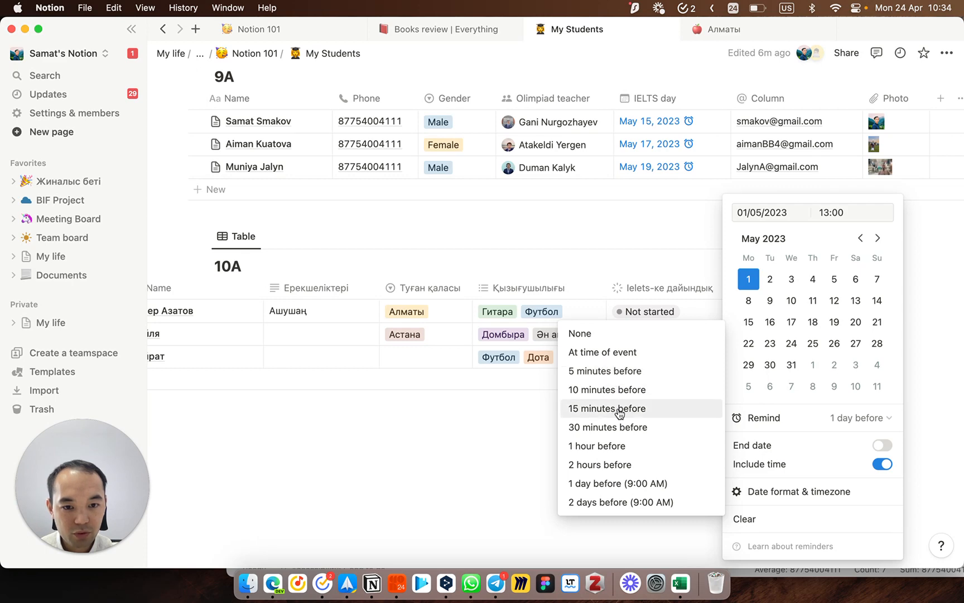
pyautogui.click(622, 463)
pyautogui.click(623, 463)
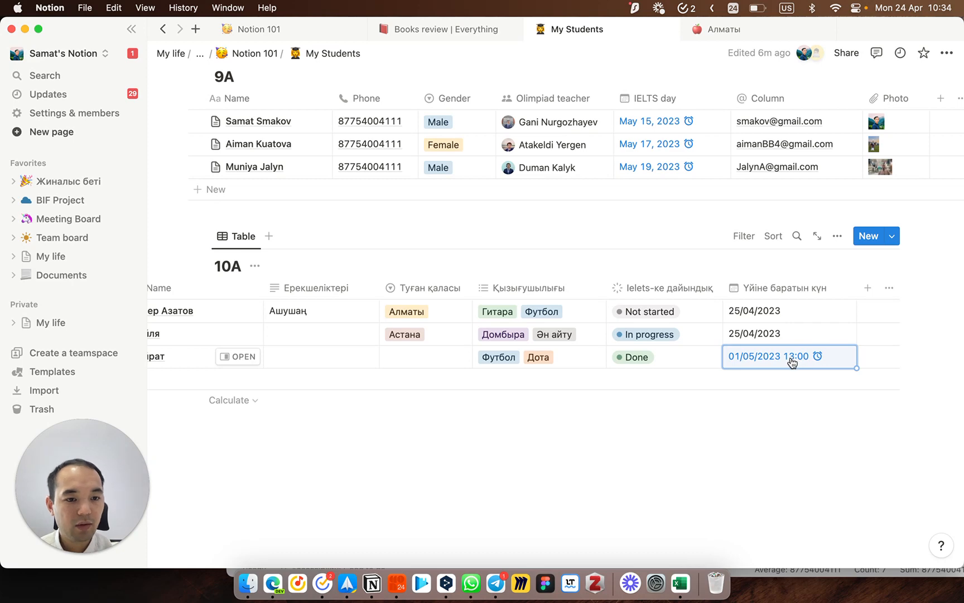
pyautogui.hscroll(-5, 485, 360)
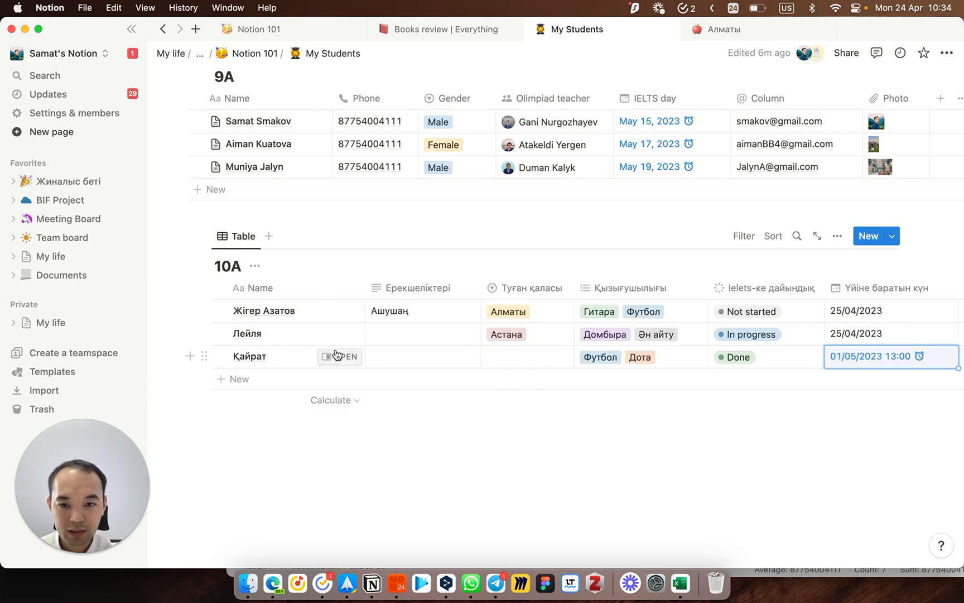
pyautogui.hscroll(2, 502, 357)
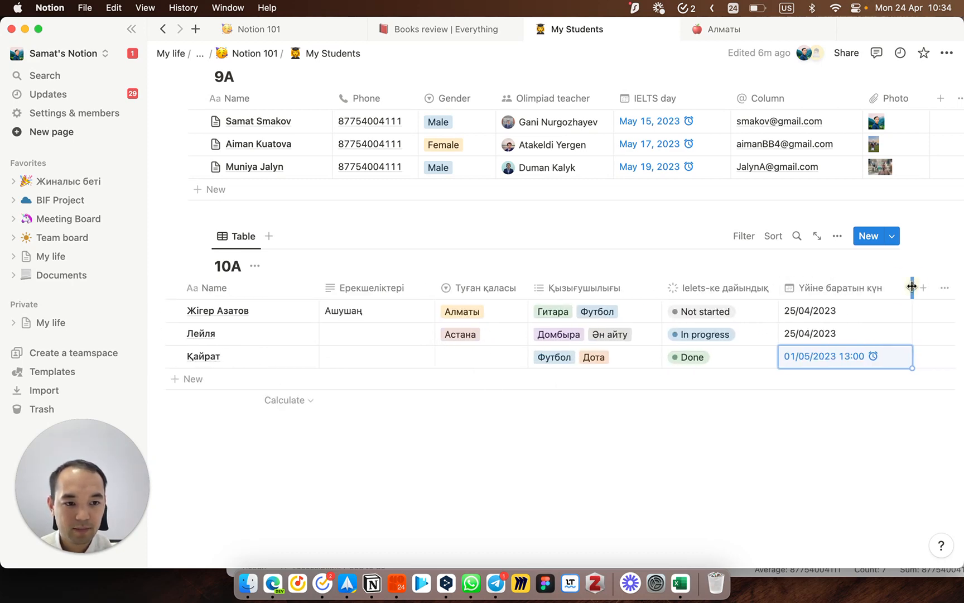
pyautogui.moveTo(900, 287); pyautogui.dragTo(896, 287)
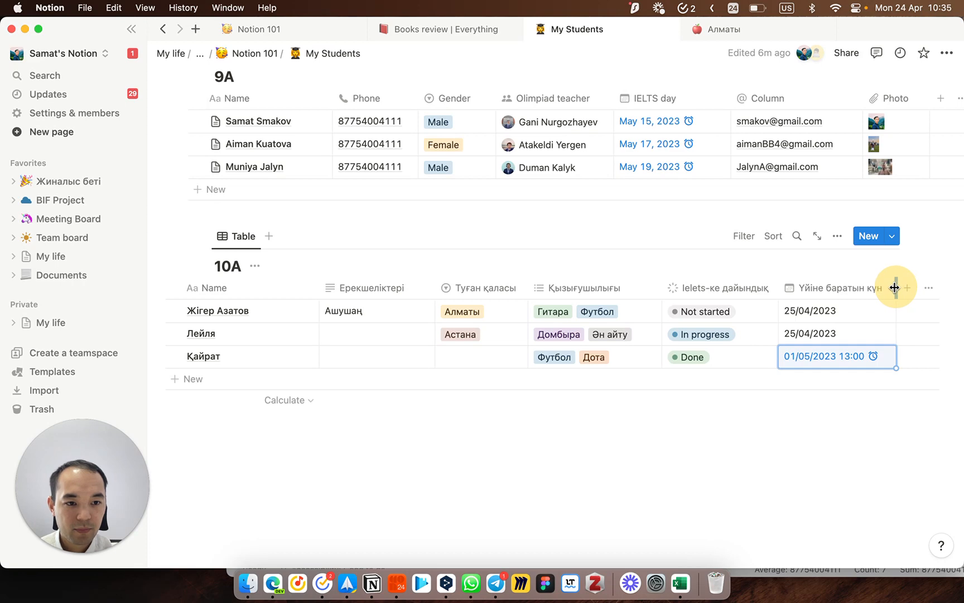
pyautogui.click(817, 338)
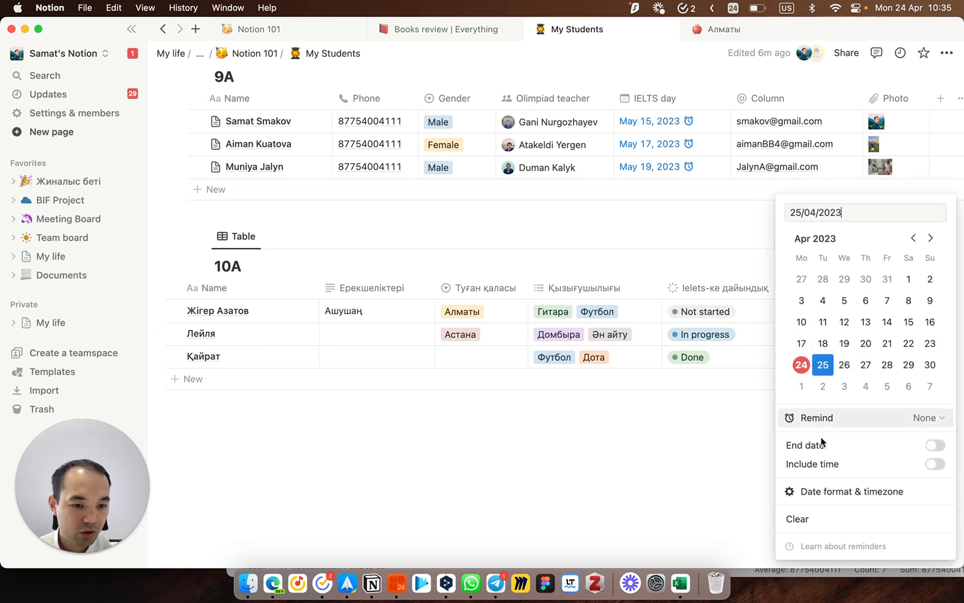
pyautogui.click(657, 489)
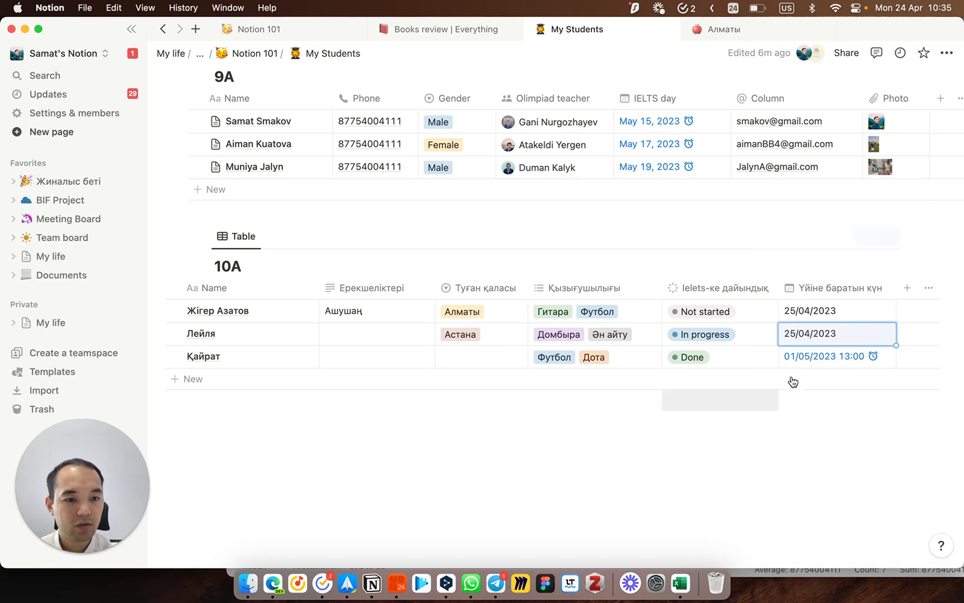
pyautogui.click(902, 291)
# Step: Create a Person-type property titled Жуапты in the 10A table
pyautogui.scroll(-2, 817, 394)
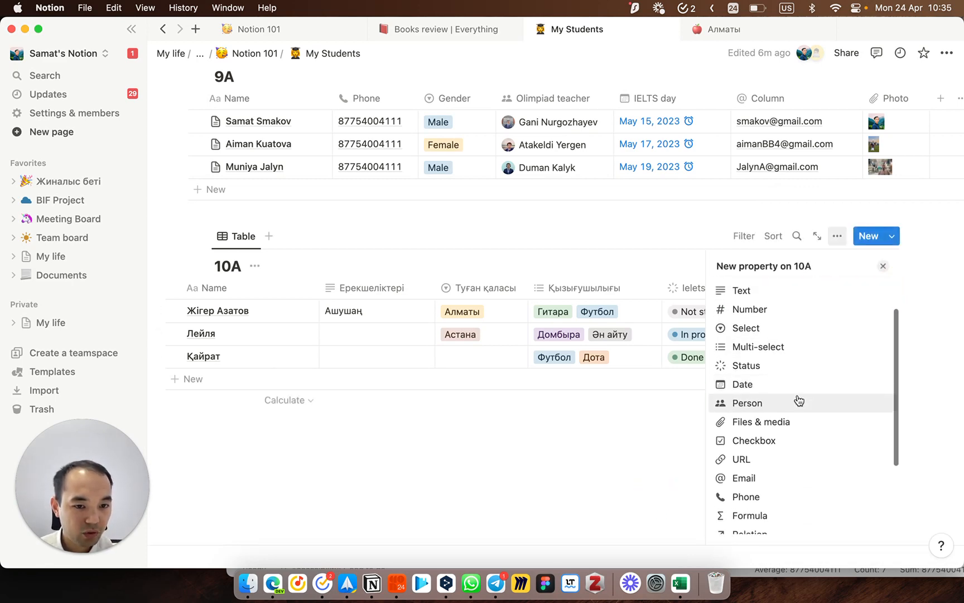
pyautogui.click(787, 404)
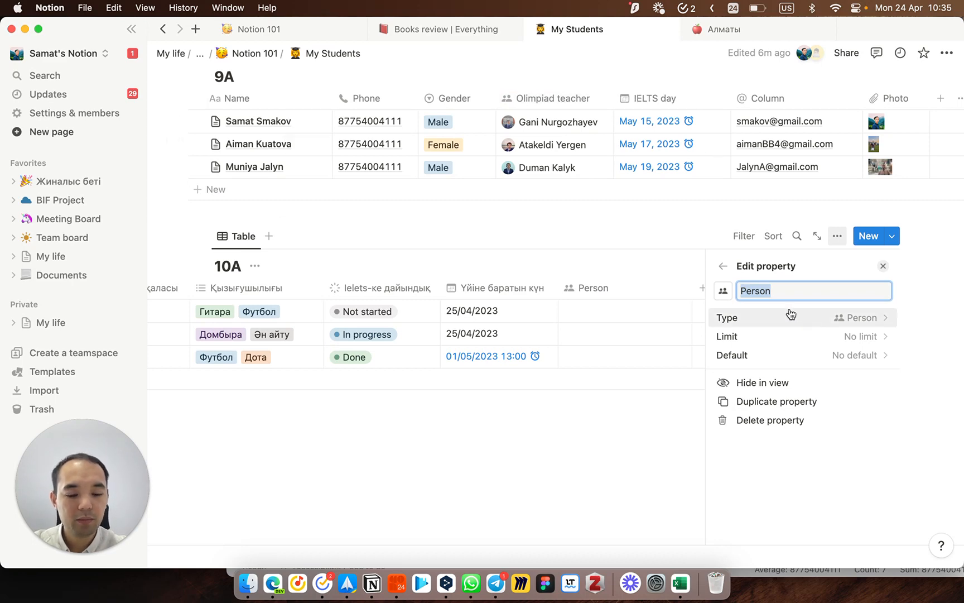
pyautogui.write(':fef')
pyautogui.press('BackSpace')
pyautogui.press('BackSpace')
pyautogui.press('BackSpace')
pyautogui.press('BackSpace')
pyautogui.hotkey('ctrl', 'space')
pyautogui.write('Ж')
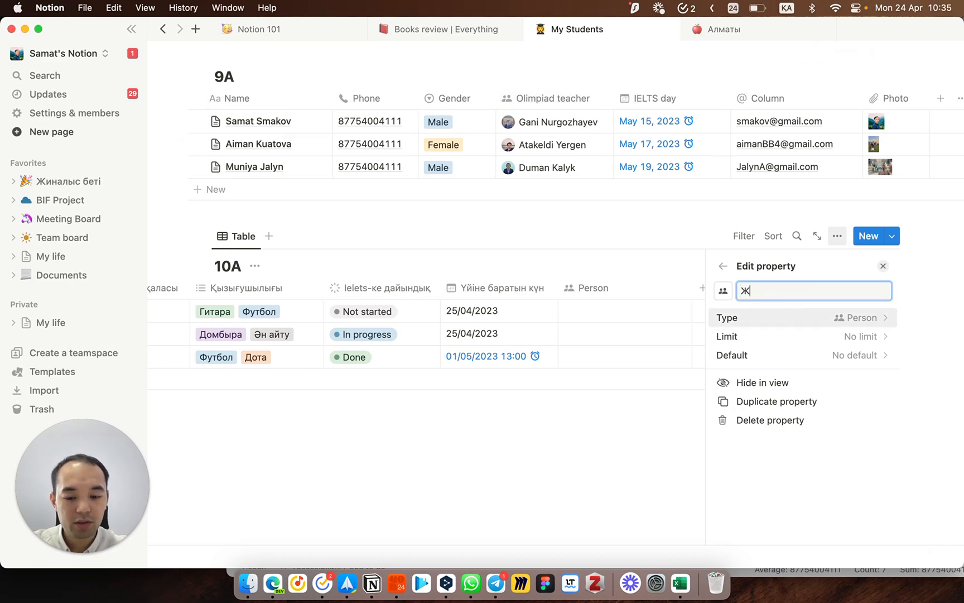
pyautogui.write('уапты')
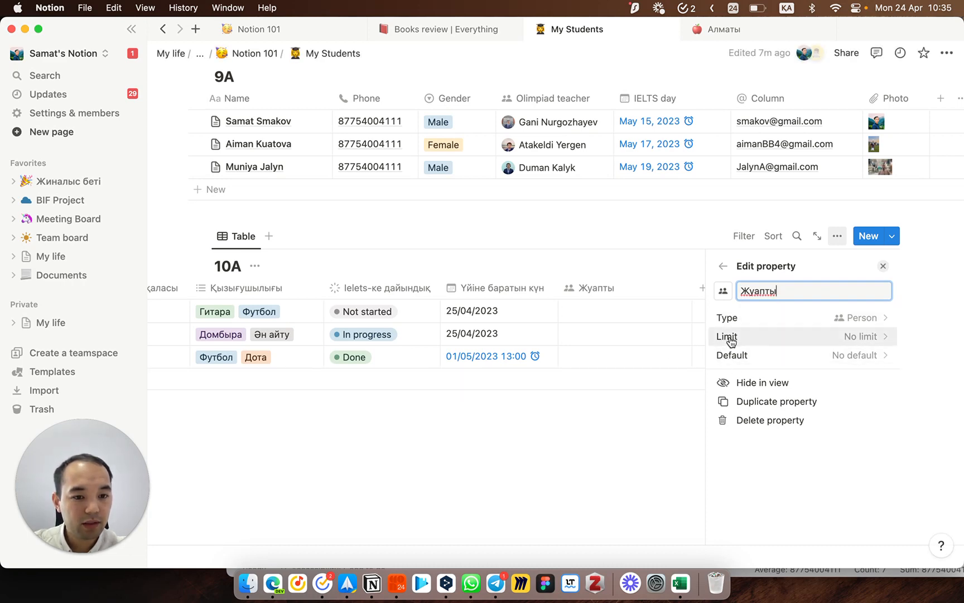
pyautogui.click(732, 357)
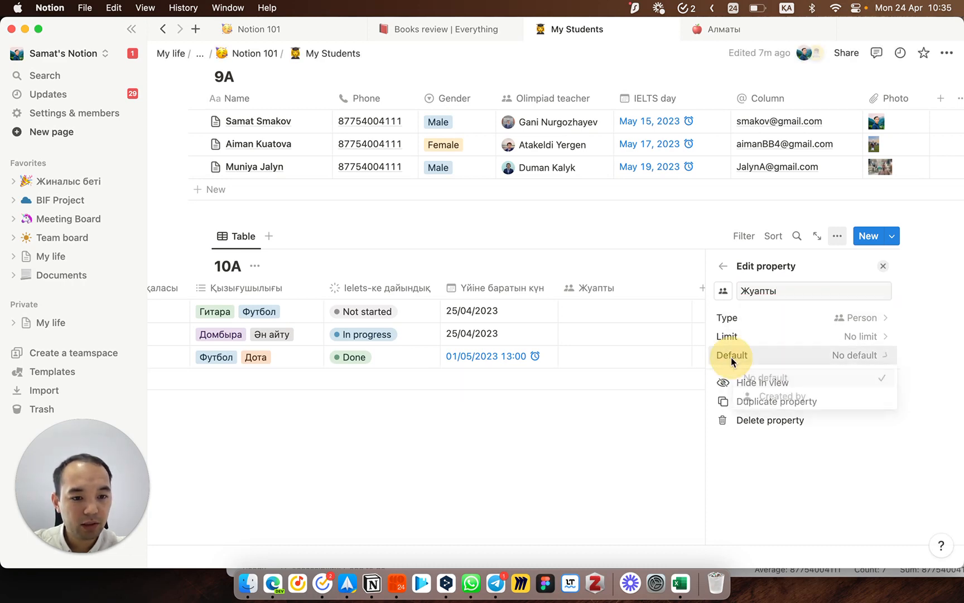
pyautogui.click(622, 424)
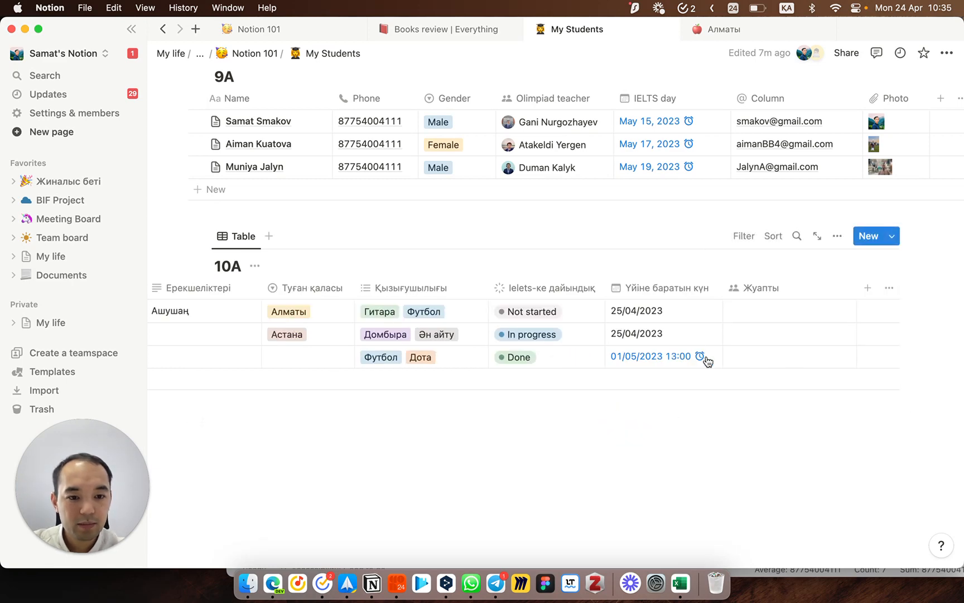
pyautogui.click(758, 357)
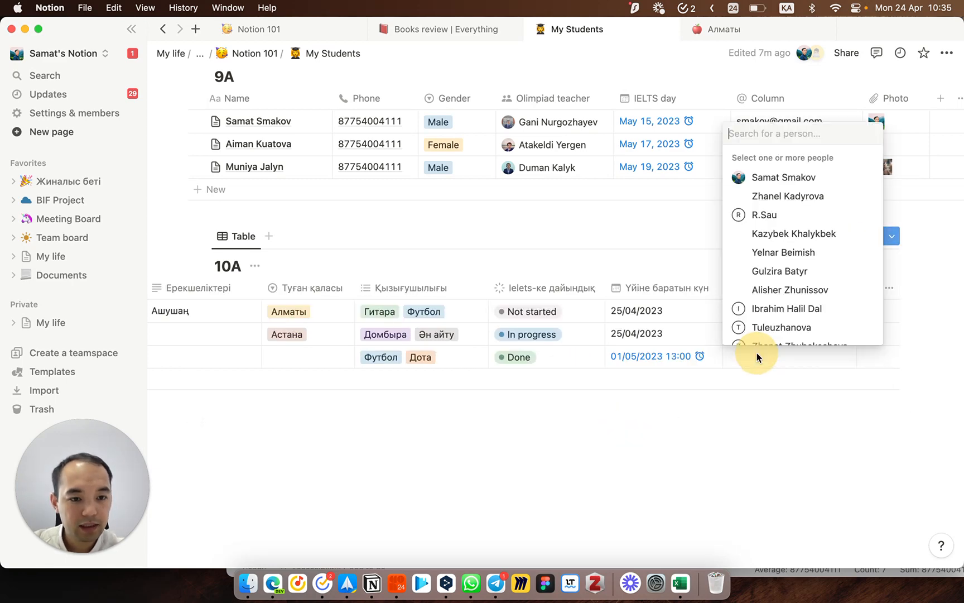
# Step: Put one workspace member in the third student's Жуапты cell, replacing the first pick
pyautogui.click(776, 197)
pyautogui.click(736, 417)
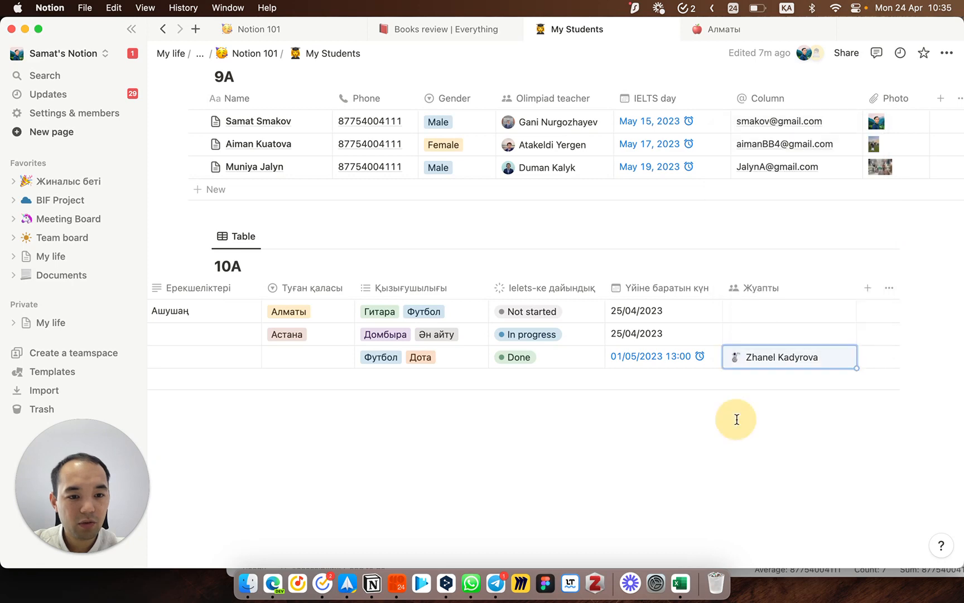
pyautogui.hscroll(-5, 639, 364)
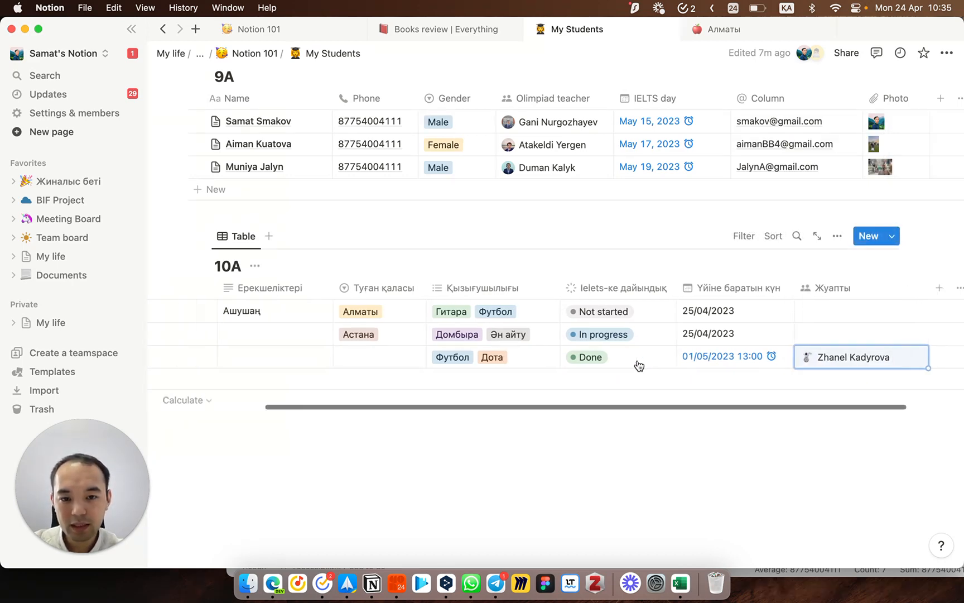
pyautogui.hscroll(-2, 638, 365)
pyautogui.hscroll(3, 638, 364)
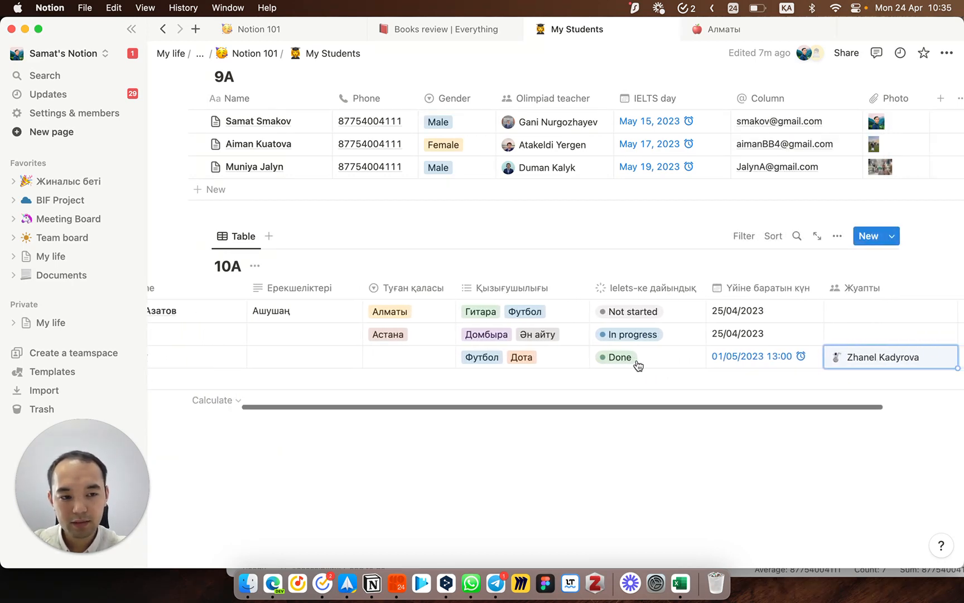
pyautogui.click(828, 354)
pyautogui.click(838, 195)
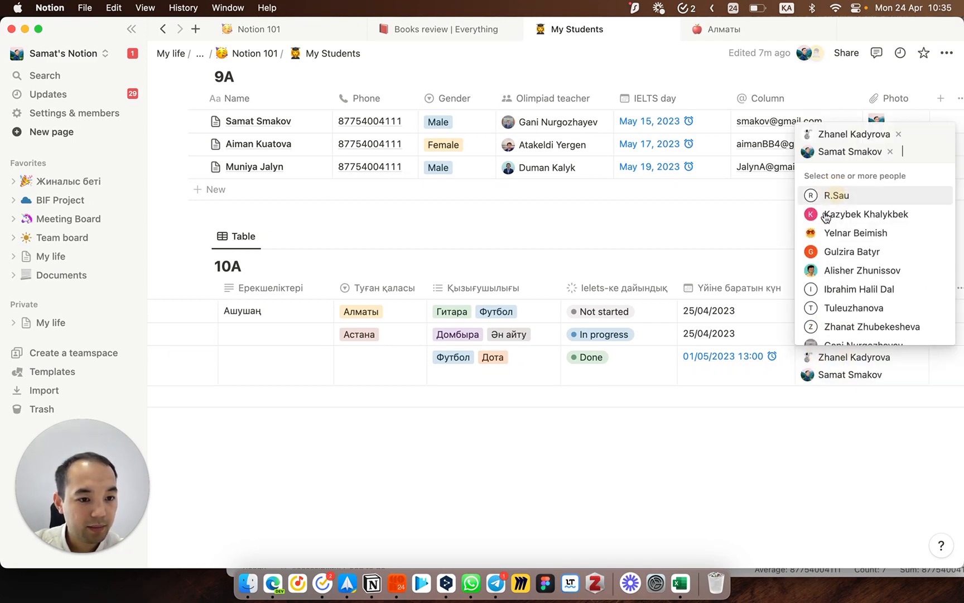
pyautogui.click(897, 135)
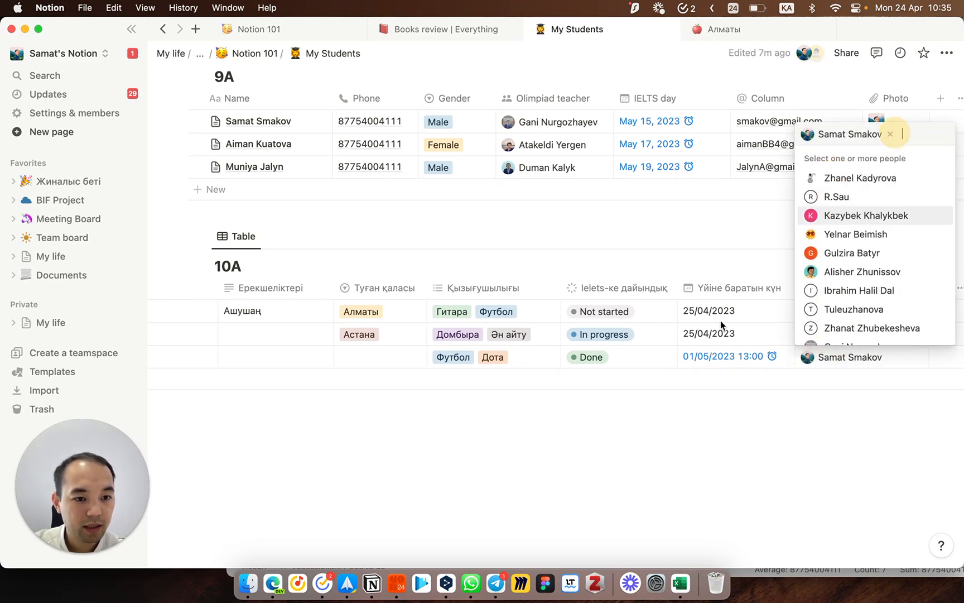
pyautogui.click(668, 443)
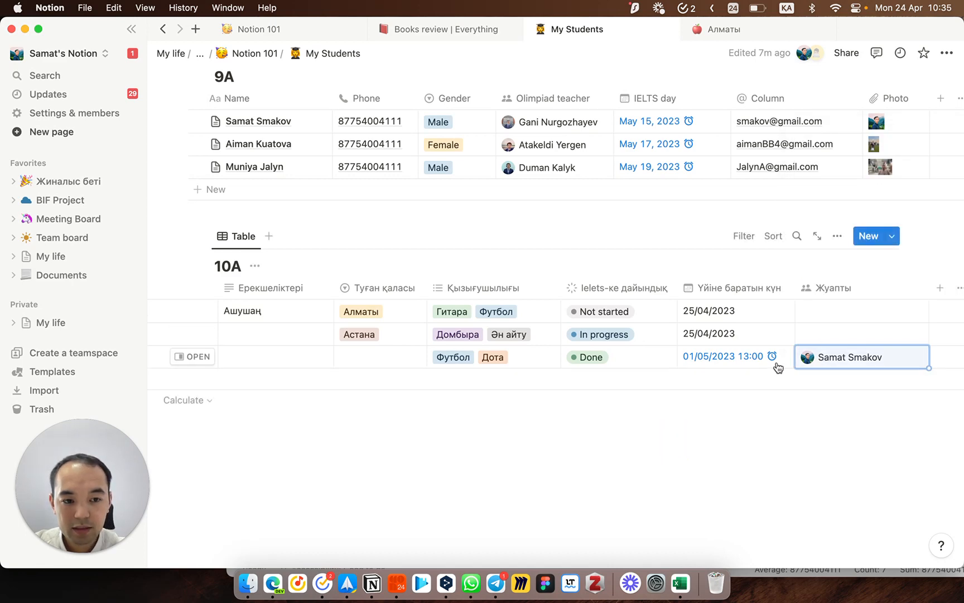
pyautogui.hscroll(-5, 778, 367)
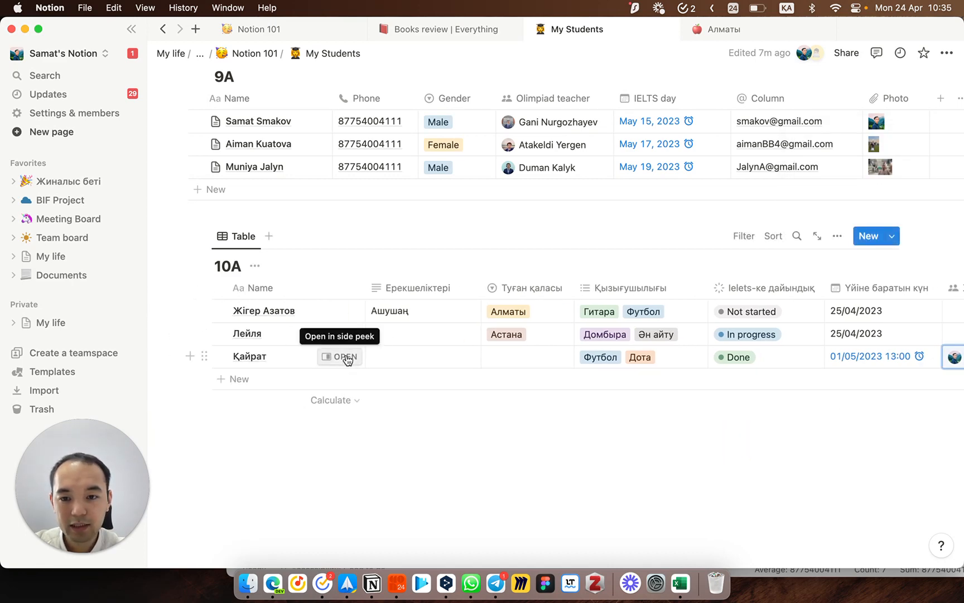
# Step: On the third student's page, post a comment asking the assigned member when they'll leave
pyautogui.click(346, 357)
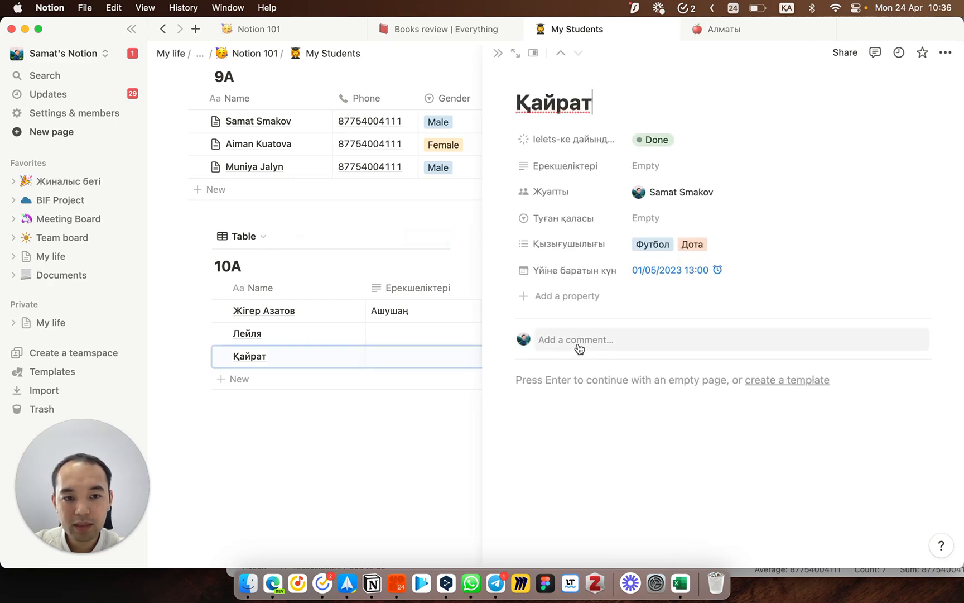
pyautogui.click(588, 337)
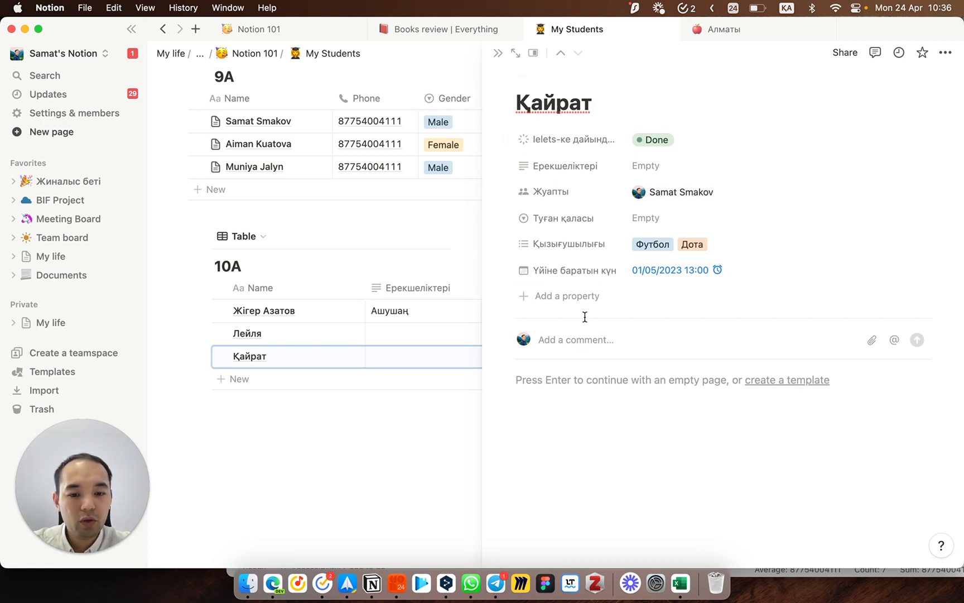
pyautogui.write('С')
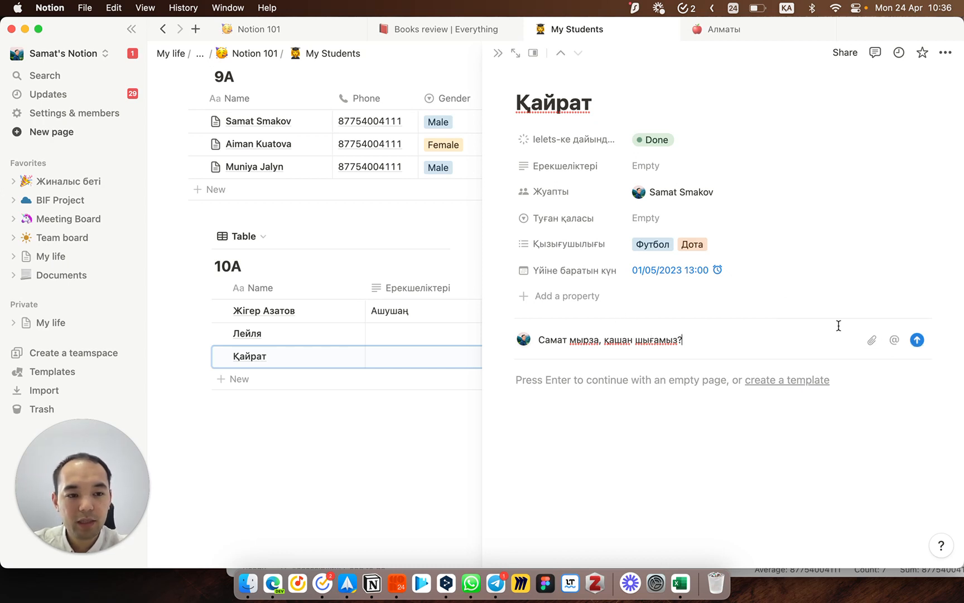
pyautogui.click(917, 340)
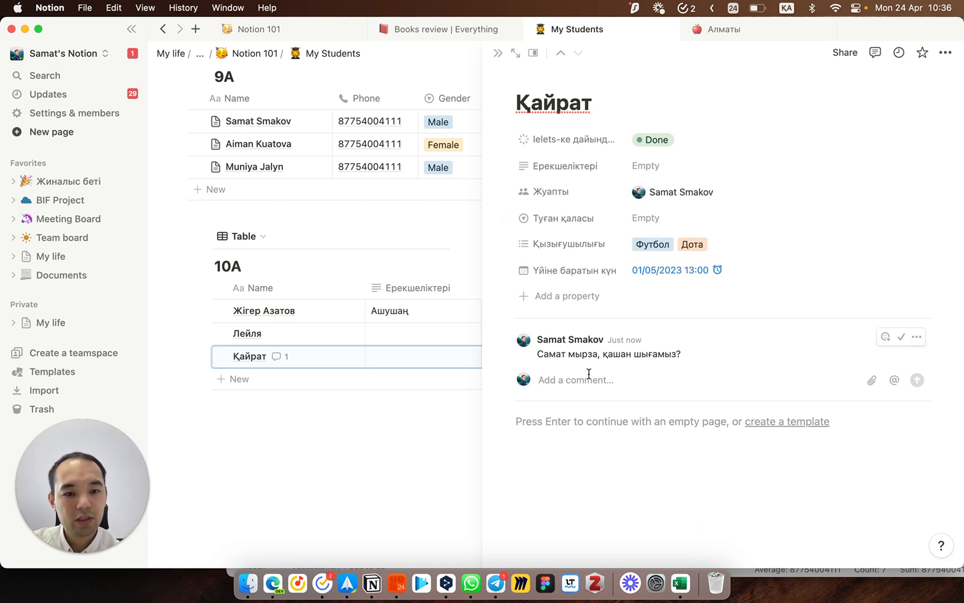
pyautogui.click(502, 56)
pyautogui.hscroll(5, 637, 362)
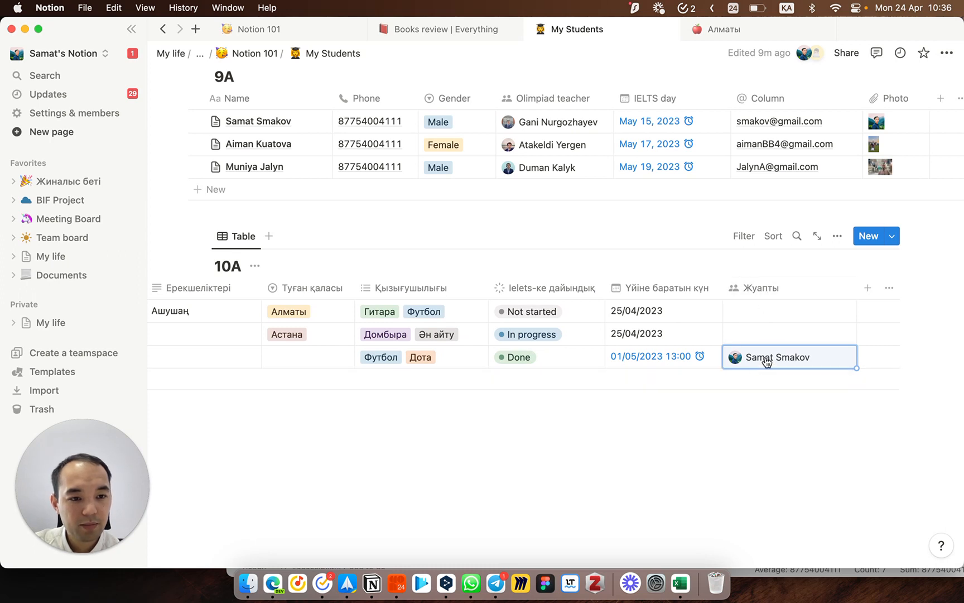
# Step: Add a Files & media column named Суреті to the 10A table
pyautogui.click(867, 289)
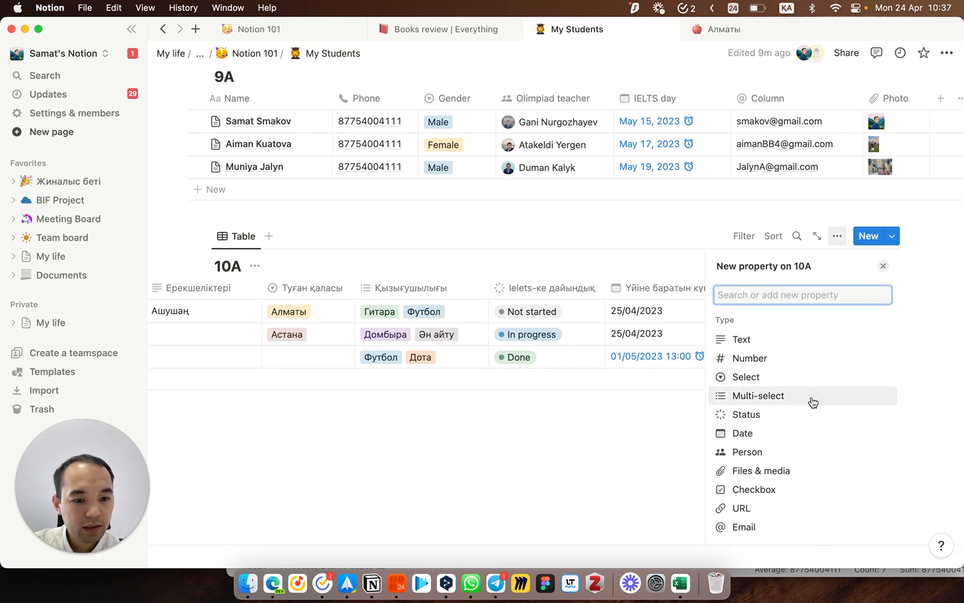
pyautogui.scroll(-3, 813, 401)
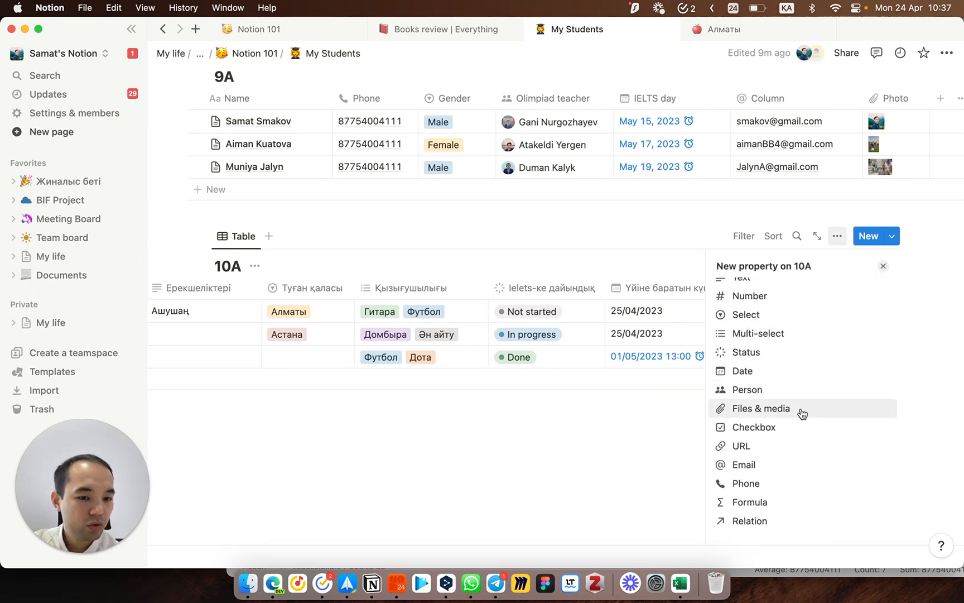
pyautogui.click(802, 413)
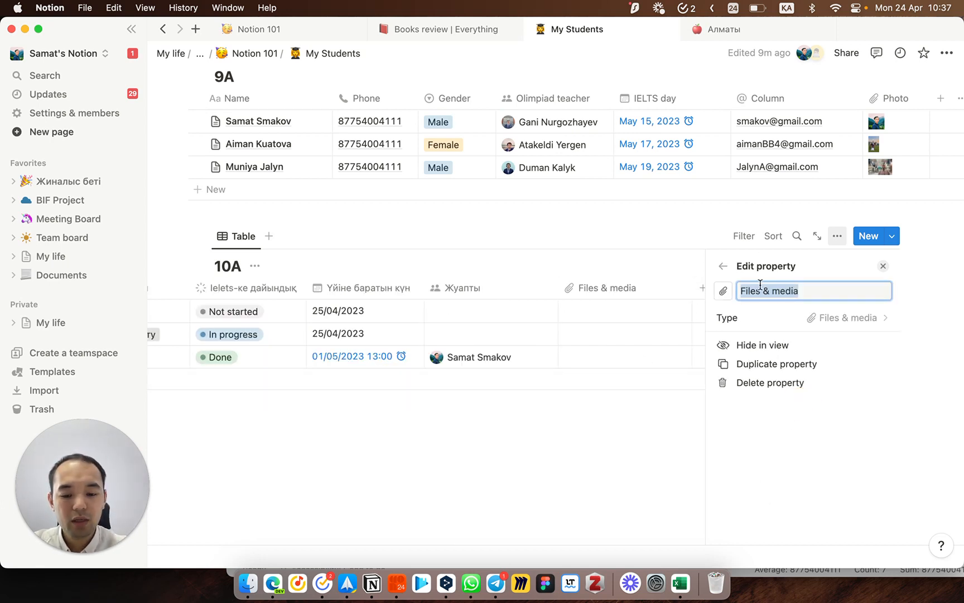
pyautogui.write('C')
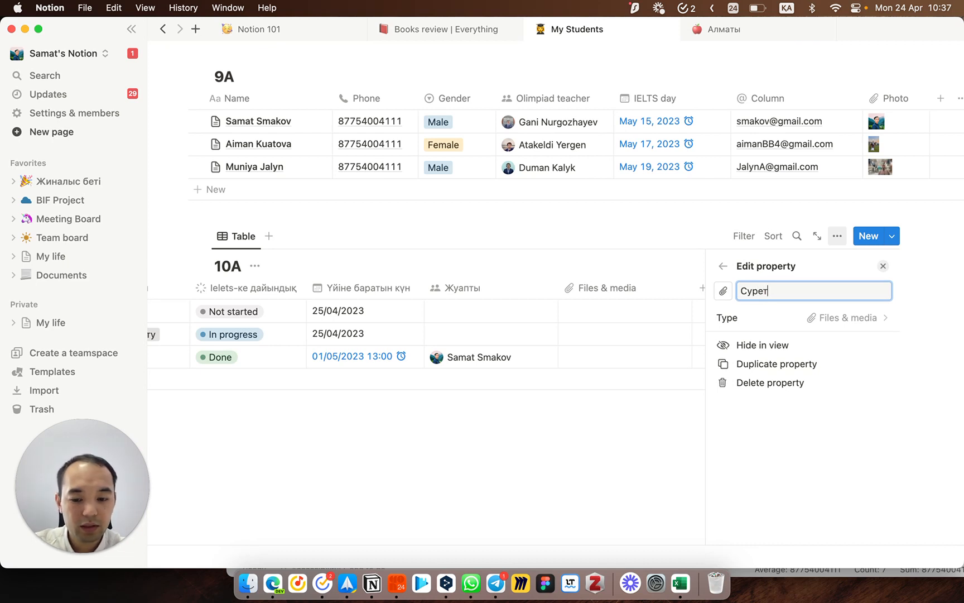
pyautogui.click(721, 267)
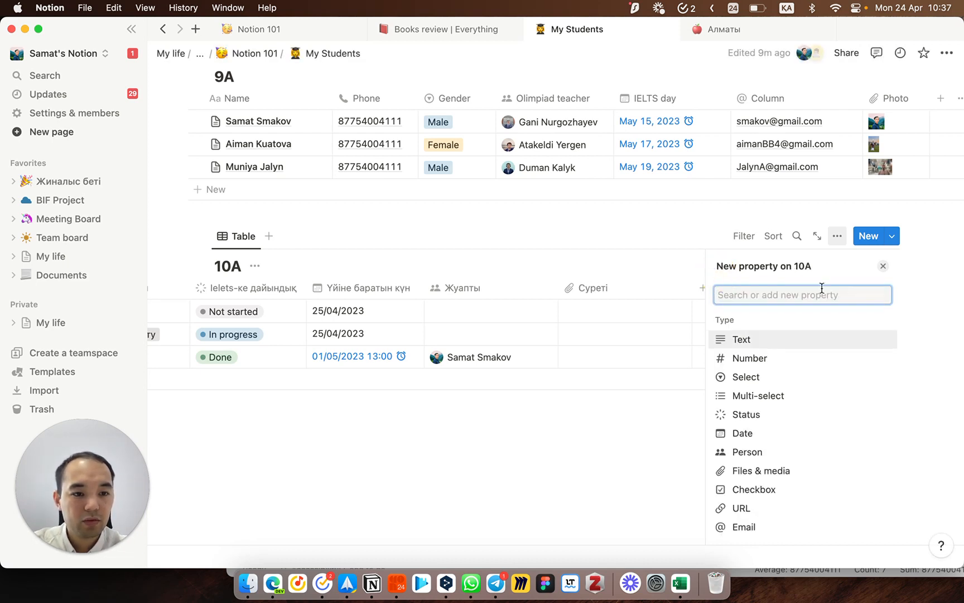
pyautogui.click(878, 262)
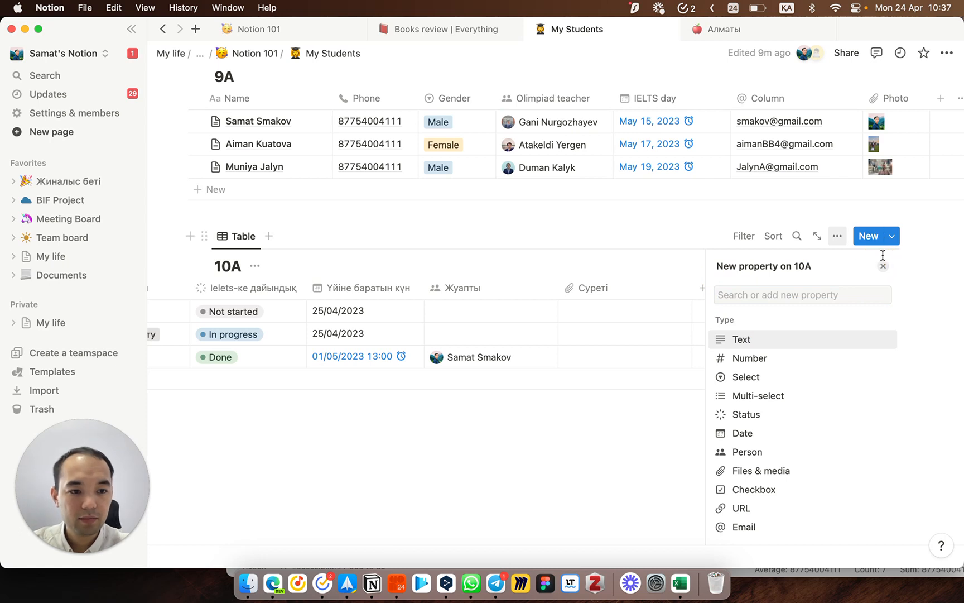
pyautogui.click(883, 265)
# Step: Upload 3x4.jpg from Pictures into the third student's Суреті cell
pyautogui.click(777, 357)
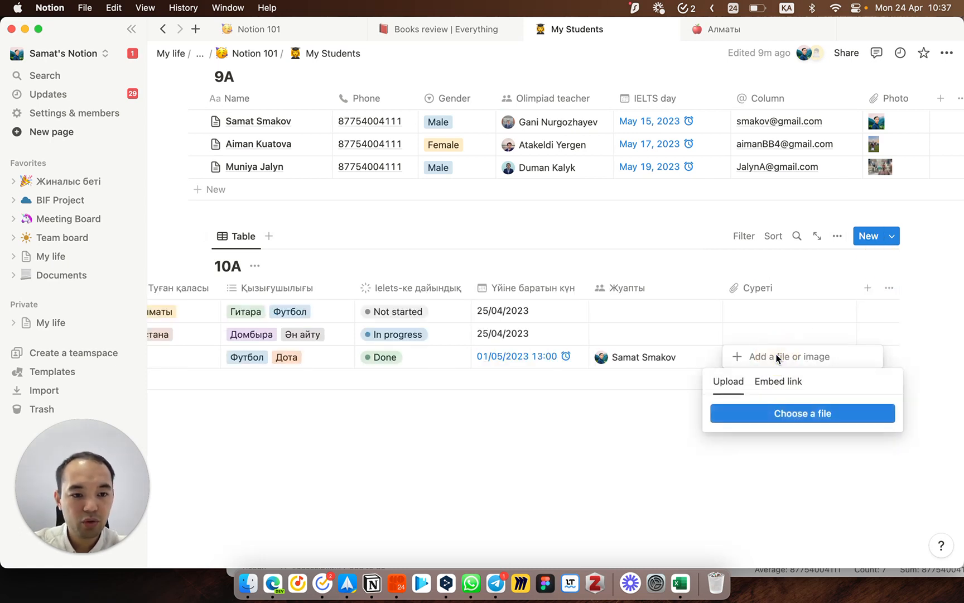
pyautogui.click(767, 414)
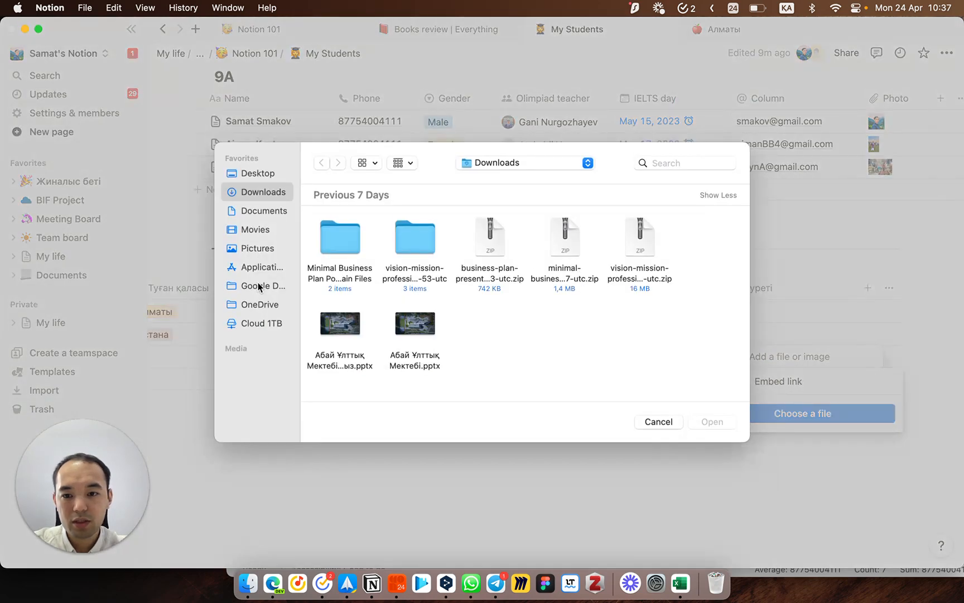
pyautogui.click(257, 248)
pyautogui.doubleClick(343, 229)
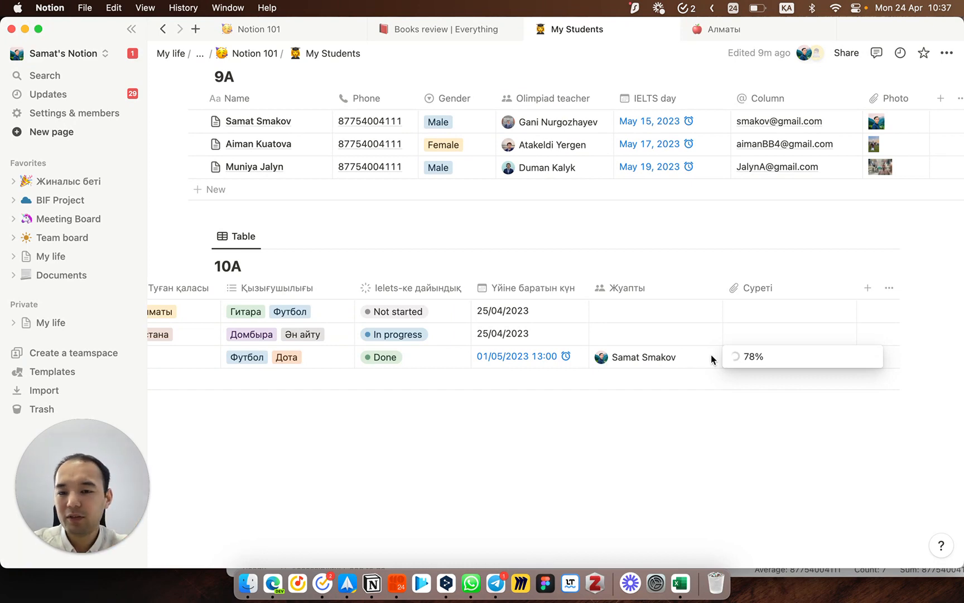
pyautogui.click(866, 289)
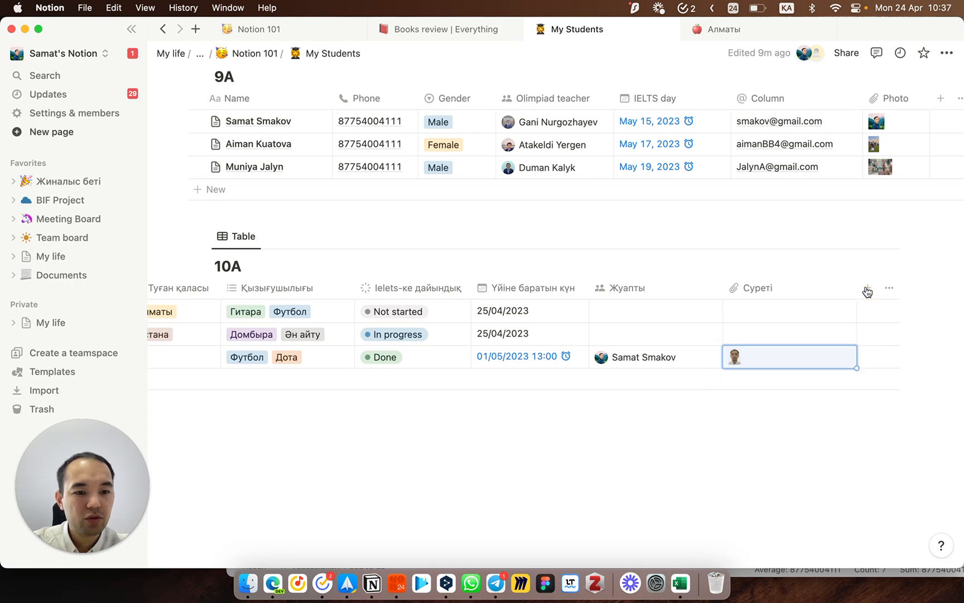
# Step: Add a checkbox column, tick only the third student, and shrink it to icon width
pyautogui.click(866, 289)
pyautogui.scroll(-3, 794, 463)
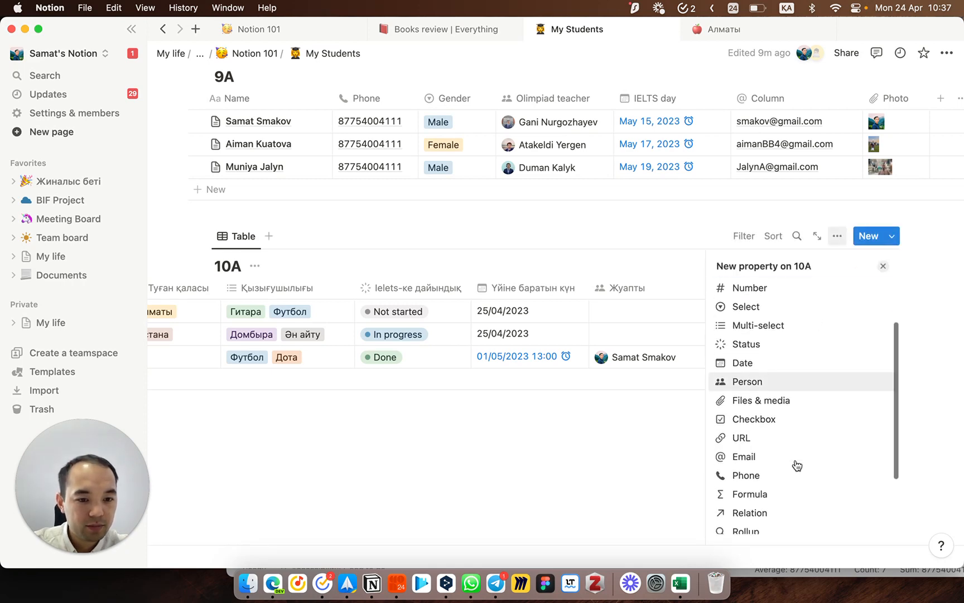
pyautogui.click(754, 420)
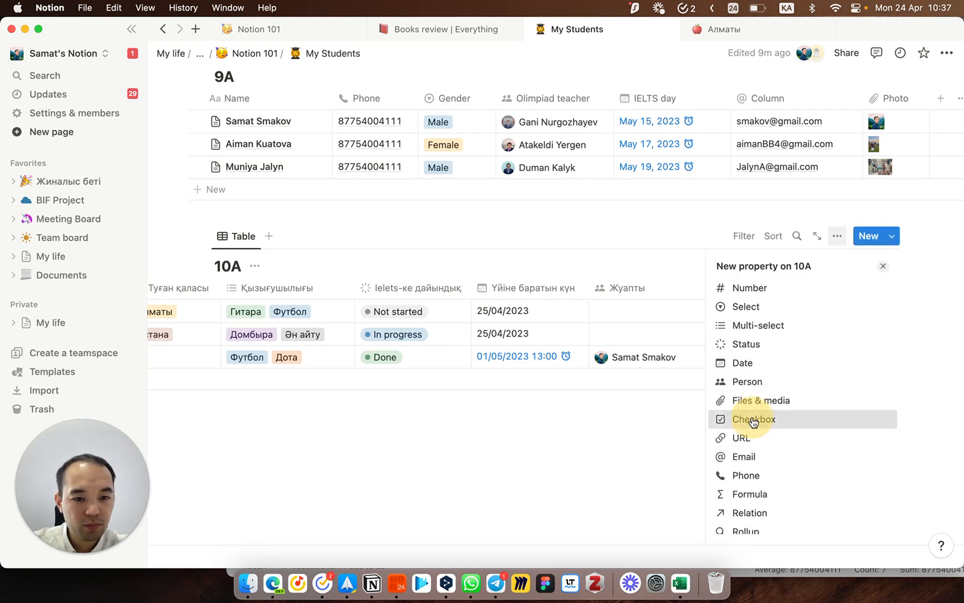
pyautogui.click(577, 437)
pyautogui.click(734, 357)
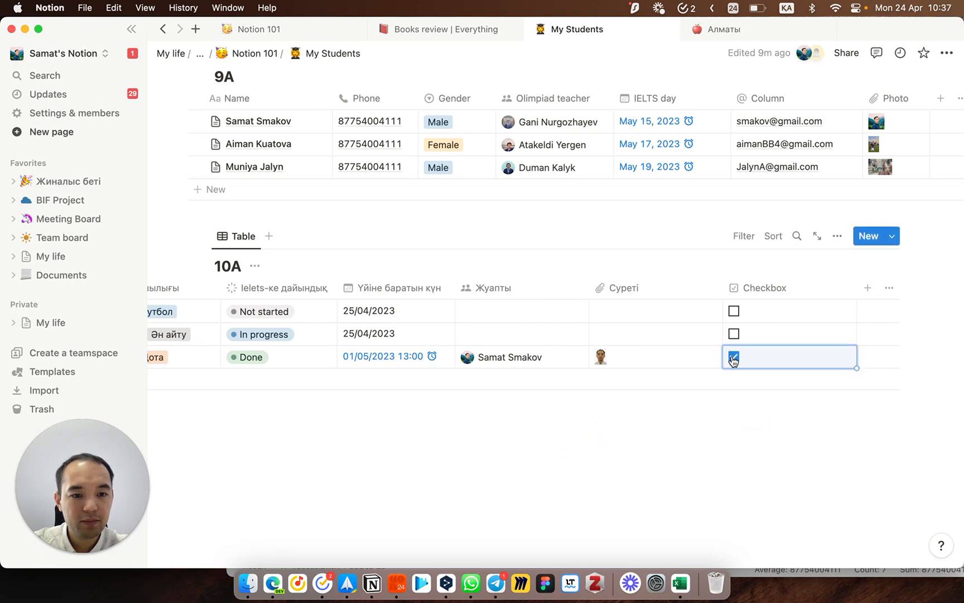
pyautogui.click(733, 334)
pyautogui.click(732, 312)
pyautogui.click(733, 336)
pyautogui.click(734, 314)
pyautogui.moveTo(857, 287); pyautogui.dragTo(765, 287)
pyautogui.moveTo(857, 288); pyautogui.dragTo(835, 289)
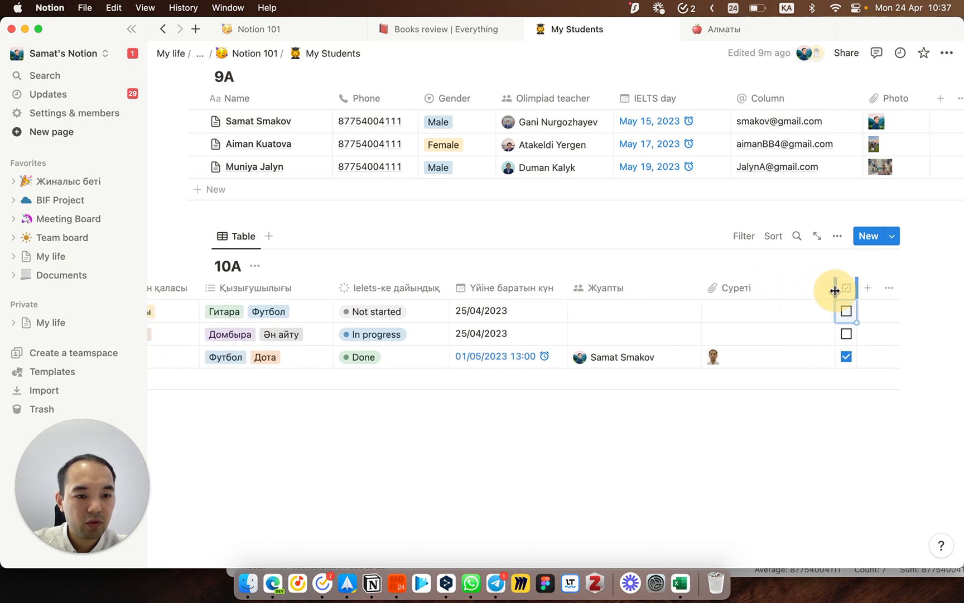
# Step: Add a Created by column showing each row's creator
pyautogui.click(867, 288)
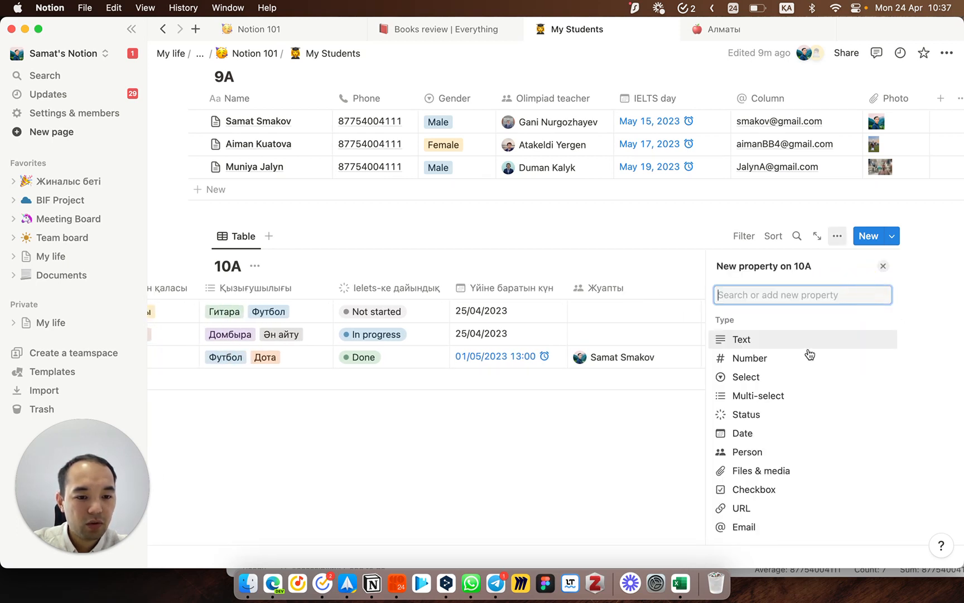
pyautogui.scroll(-3, 784, 435)
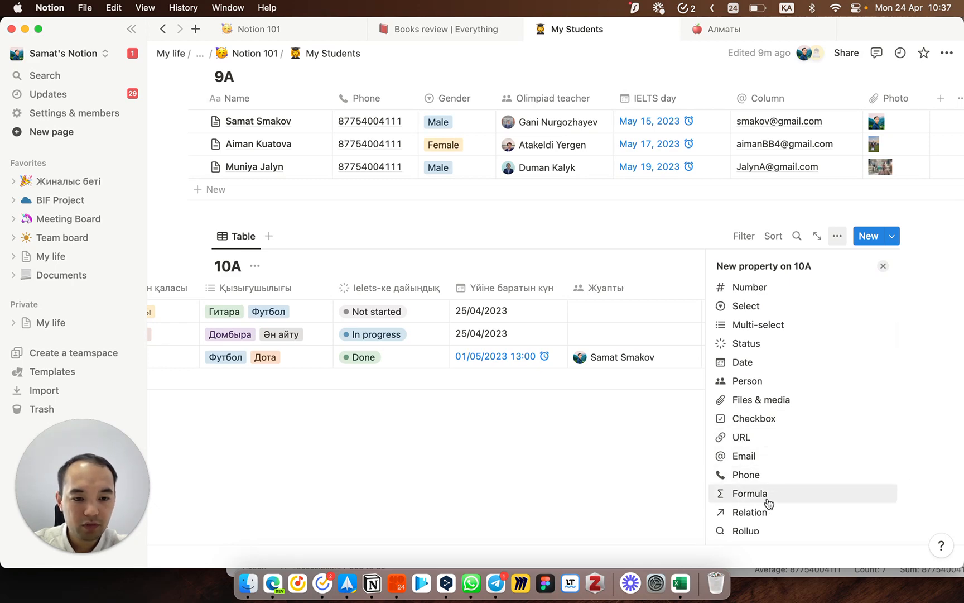
pyautogui.scroll(-2, 772, 500)
pyautogui.scroll(-2, 761, 480)
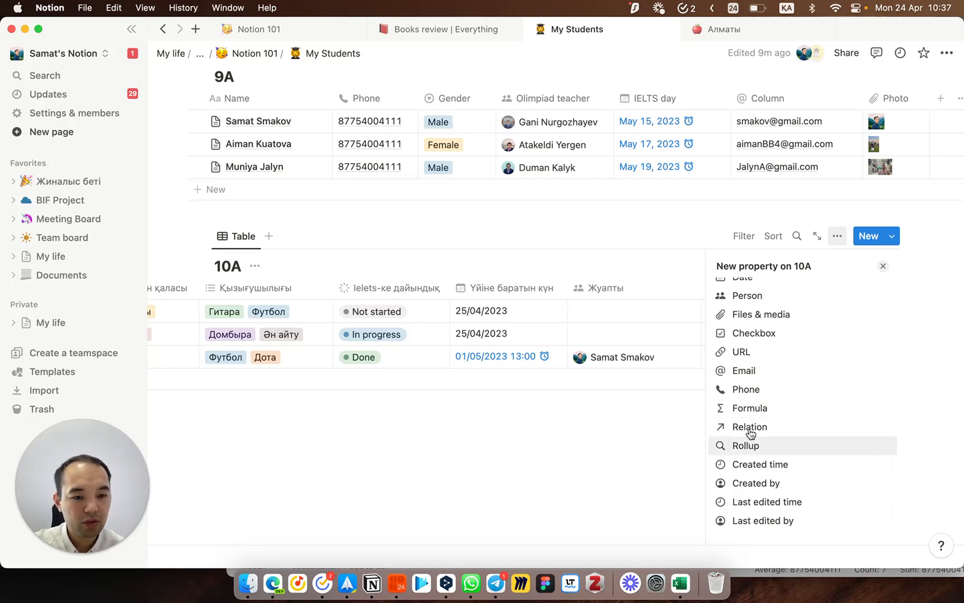
pyautogui.click(756, 484)
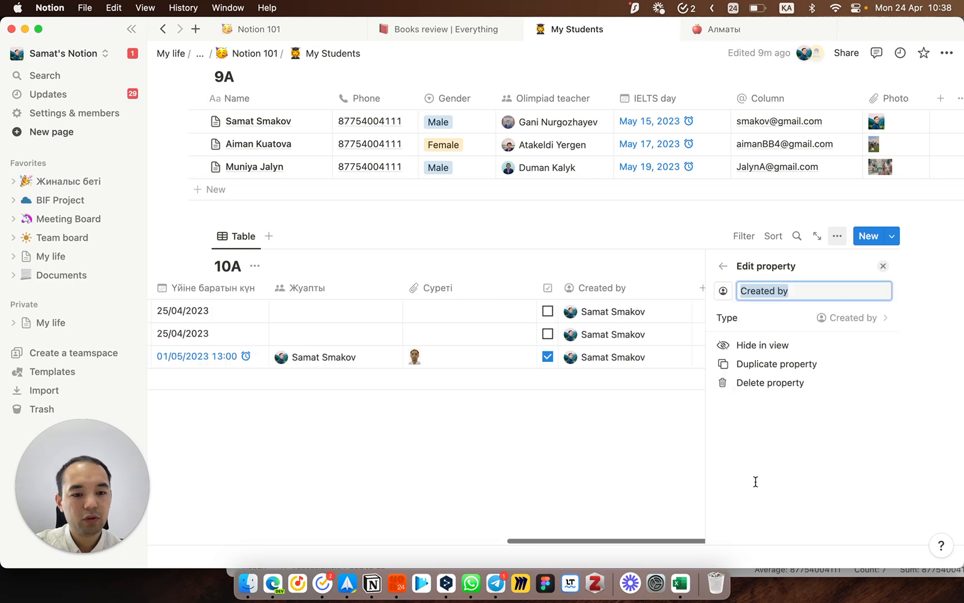
pyautogui.click(720, 266)
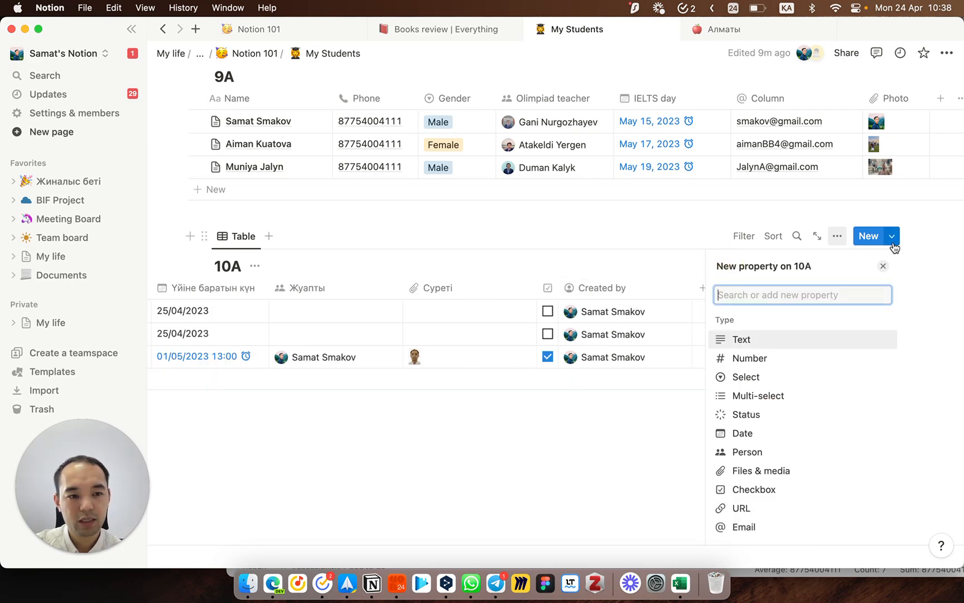
# Step: Close the new-property panel and scroll across the 10A table's Name through Created by columns
pyautogui.click(883, 266)
pyautogui.hscroll(-10, 711, 325)
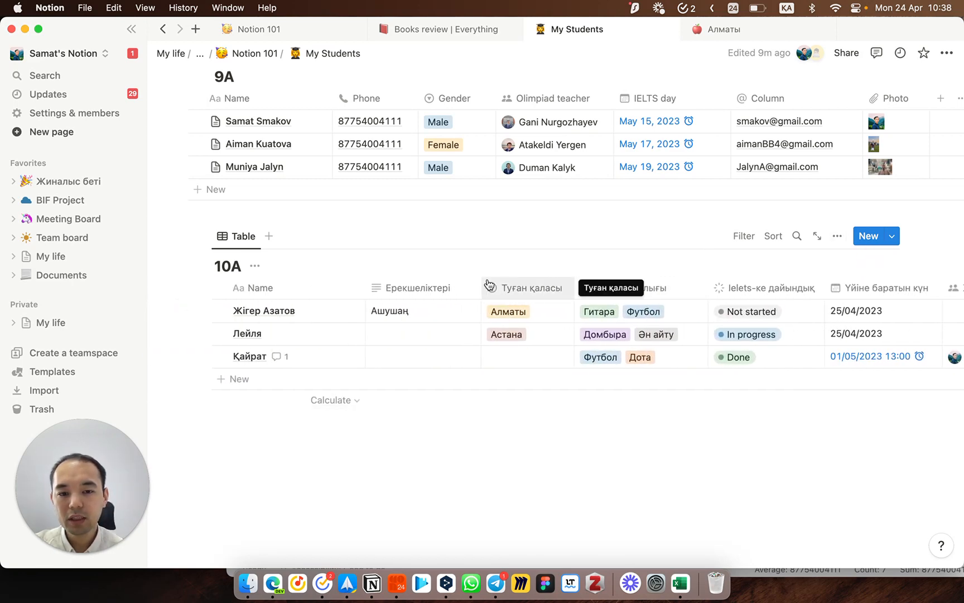
pyautogui.hscroll(10, 460, 338)
pyautogui.hscroll(-10, 459, 338)
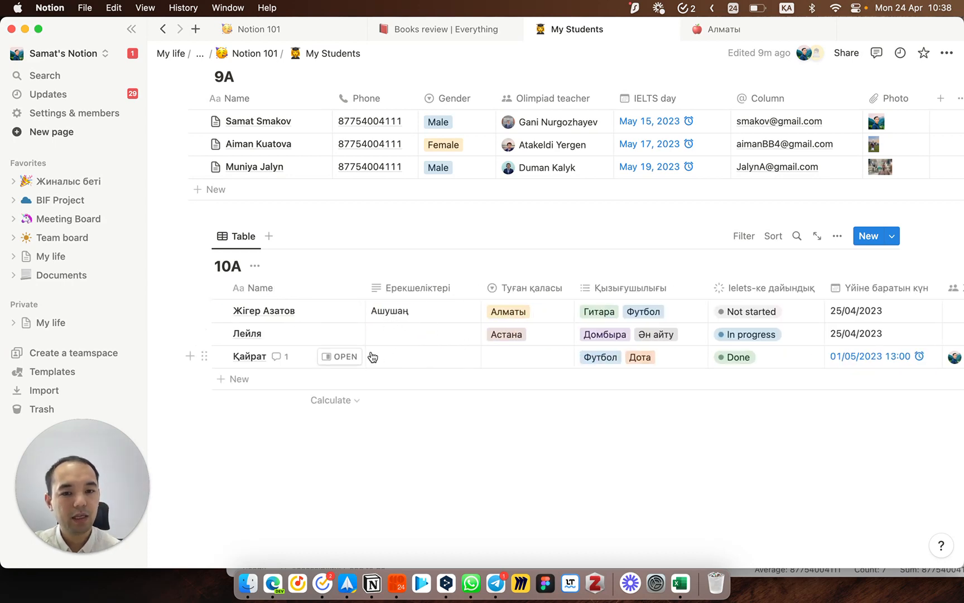
pyautogui.hscroll(2, 523, 355)
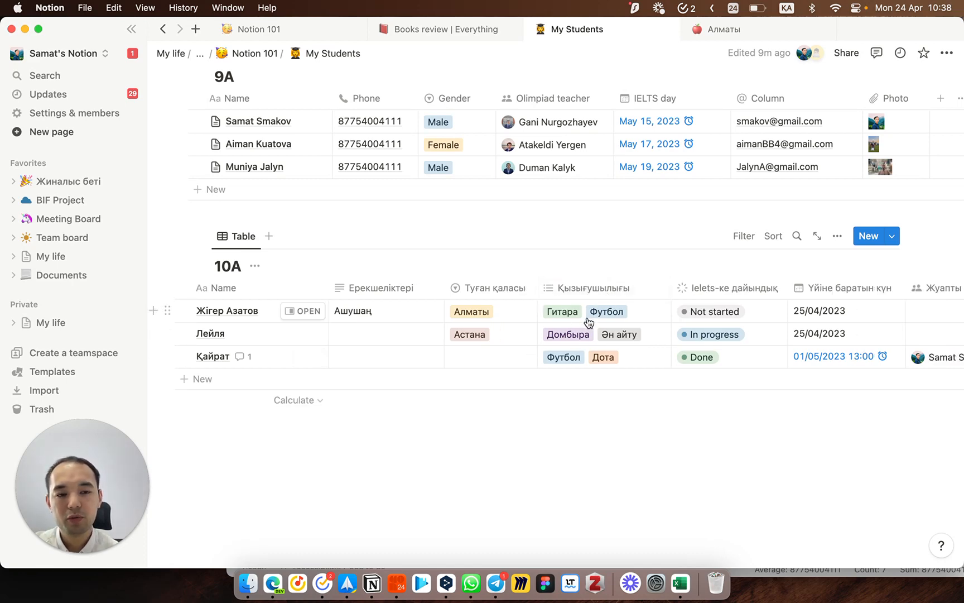
pyautogui.moveTo(320, 218)
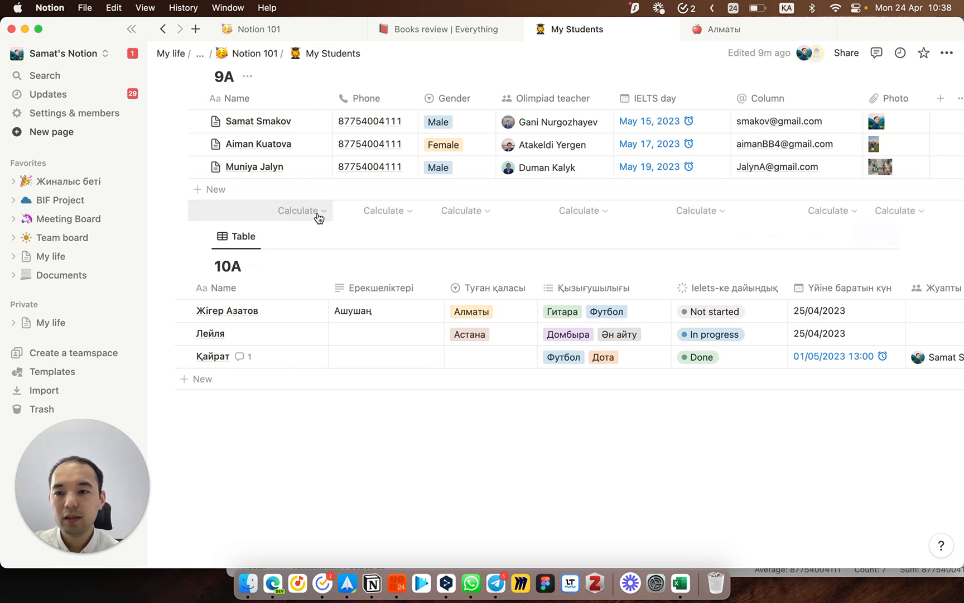